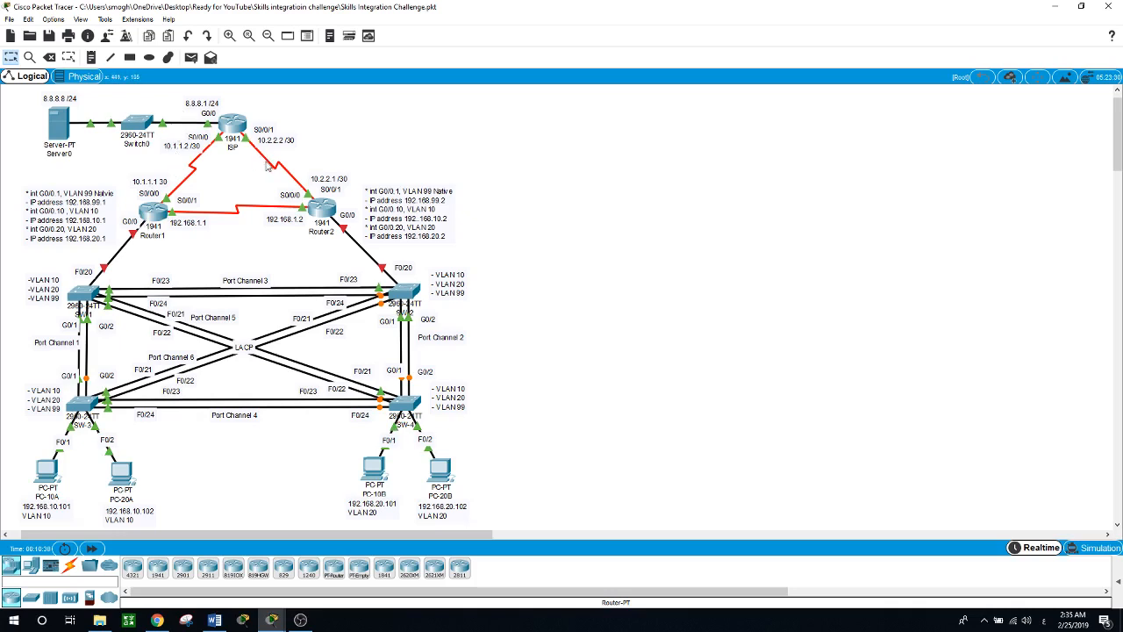
Step: Run 'en' and 'show run | in route' on Router1 to list its three static routes
{"action": "left_click", "coordinate": [160, 214]}
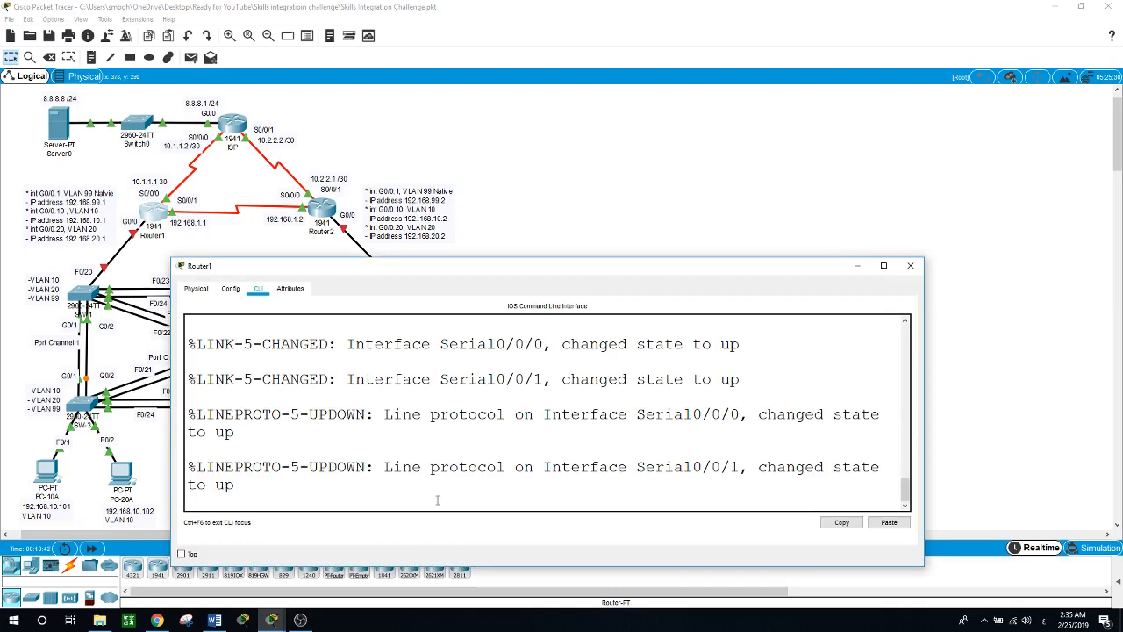
{"action": "key", "text": "Return"}
{"action": "key", "text": "Return"}
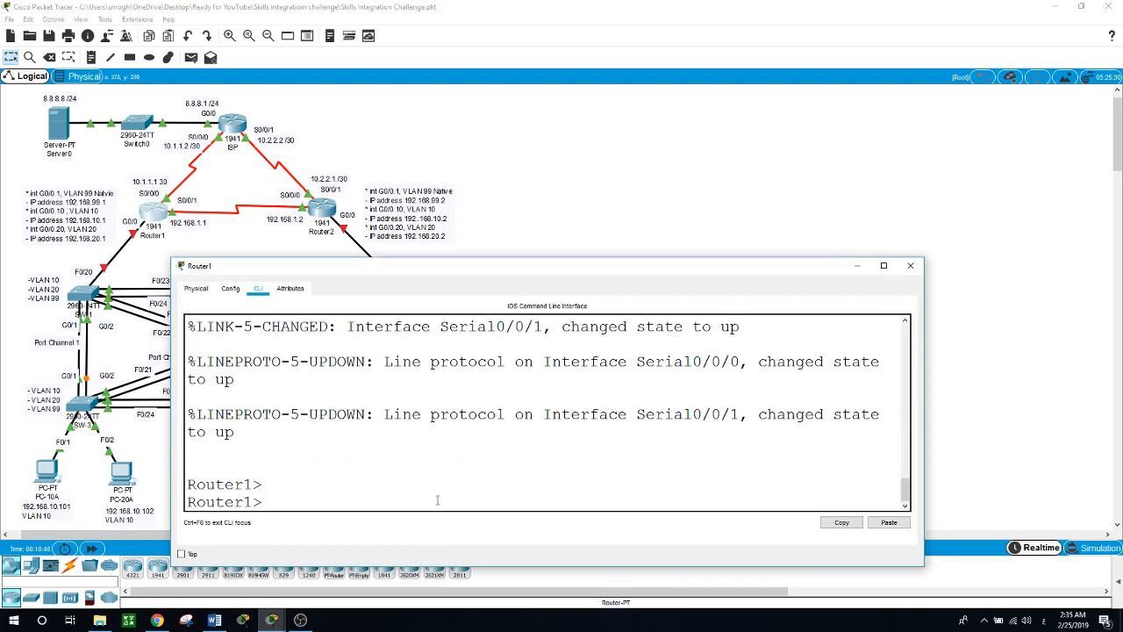
{"action": "type", "text": "en"}
{"action": "key", "text": "Return"}
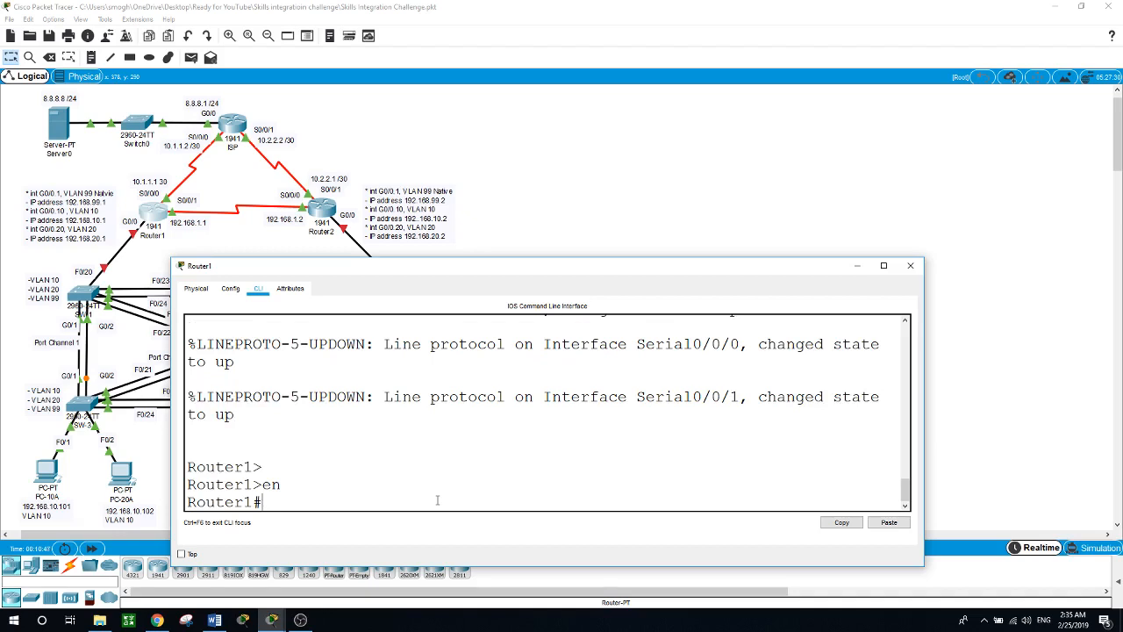
{"action": "type", "text": "show run | in route"}
{"action": "key", "text": "Return"}
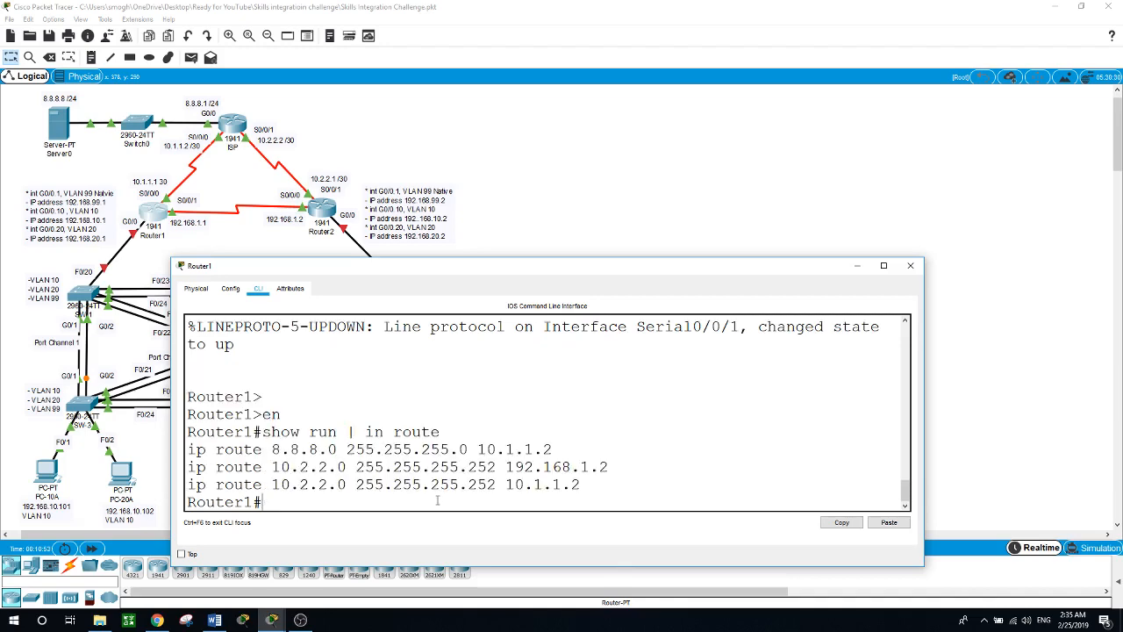
{"action": "left_click_drag", "start_coordinate": [418, 271], "coordinate": [565, 282]}
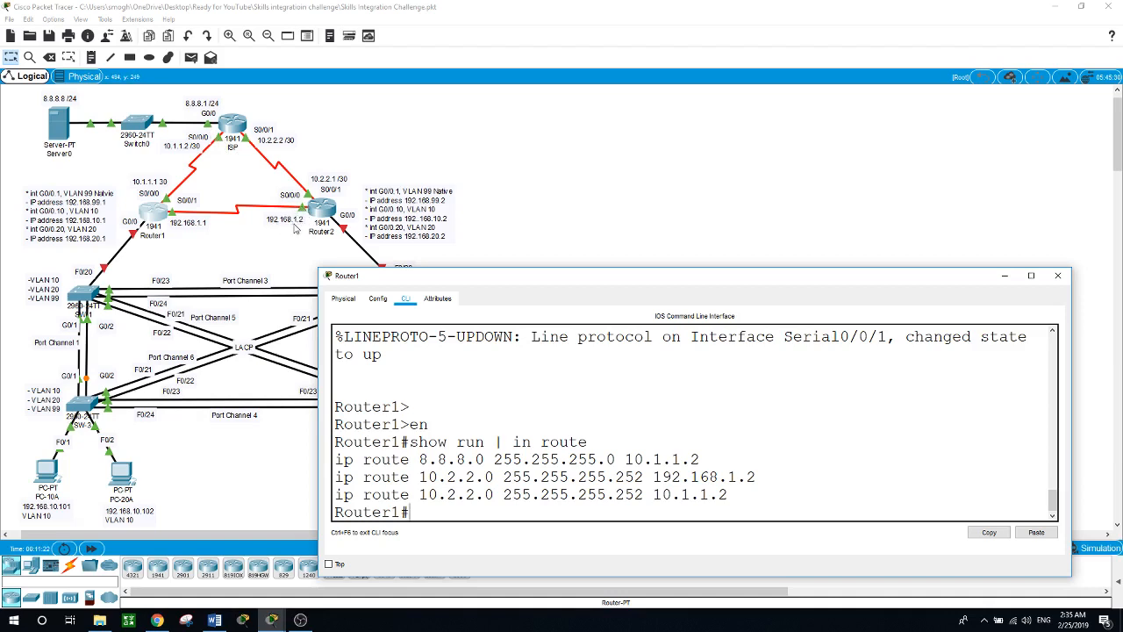
{"action": "left_click", "coordinate": [321, 210]}
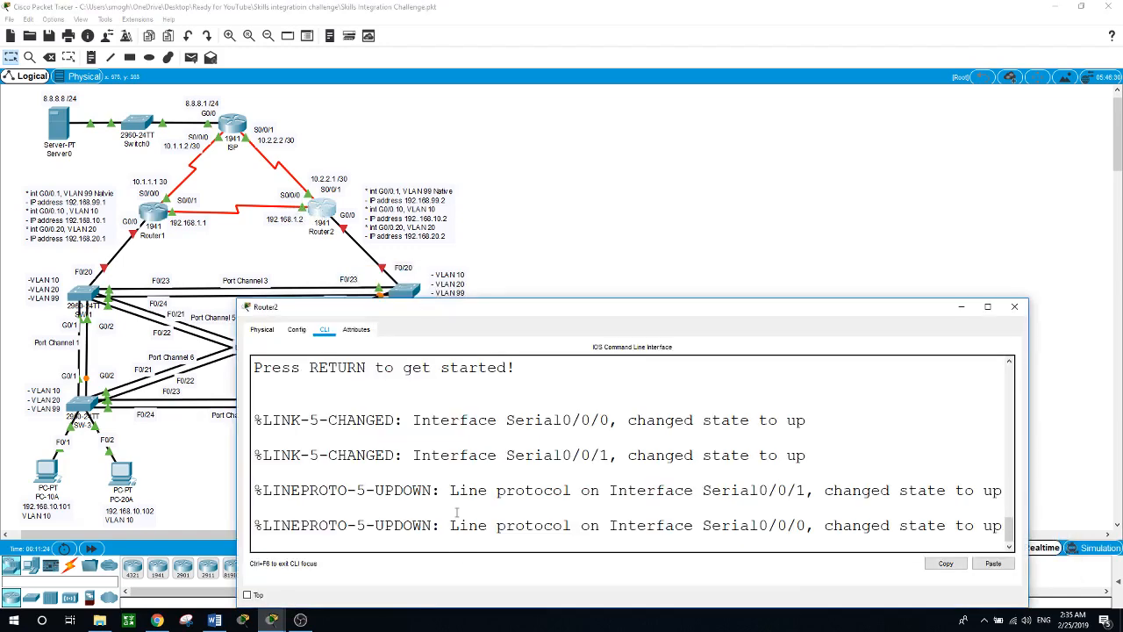
Step: List Router2's static routes, including 8.8.8.0/24 via 10.2.2.2, then close its window
{"action": "key", "text": "Return"}
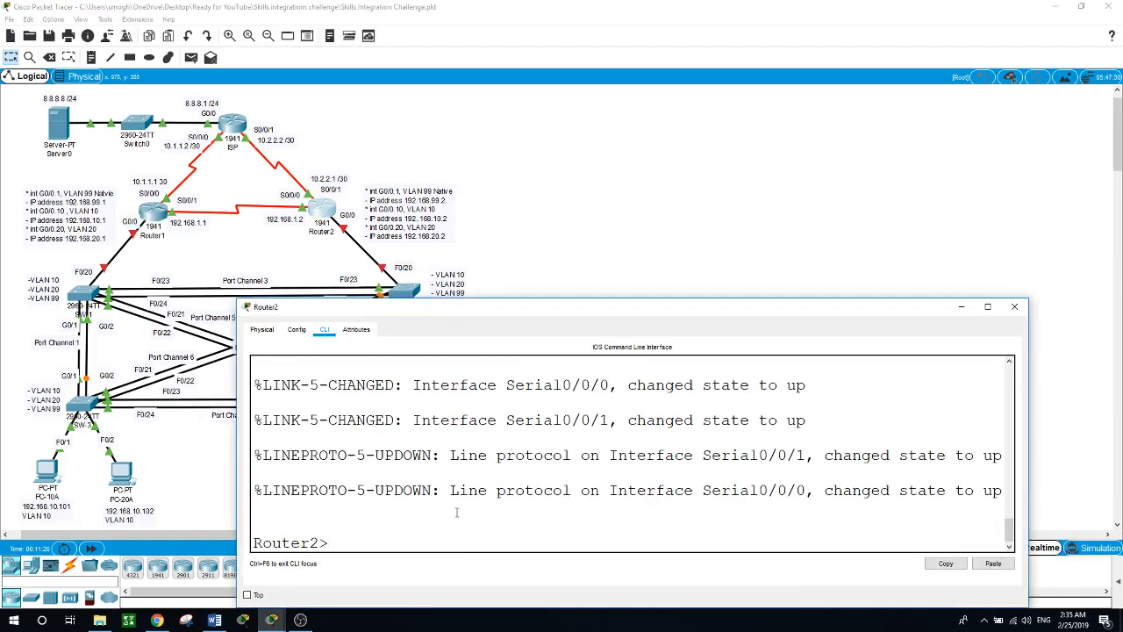
{"action": "type", "text": "en"}
{"action": "key", "text": "Return"}
{"action": "type", "text": "show run"}
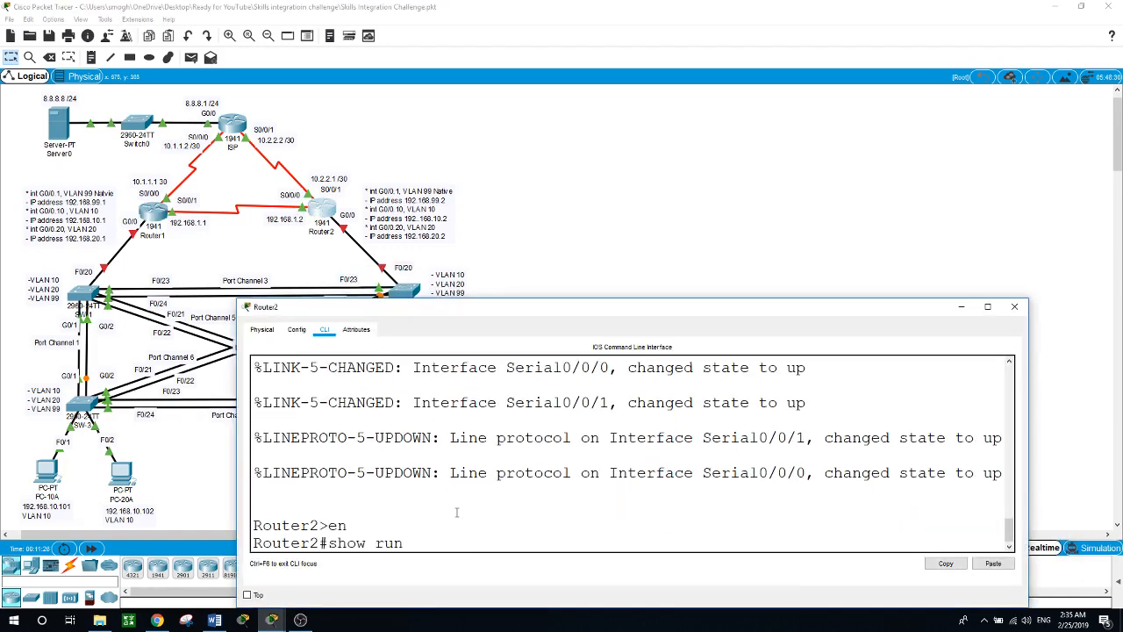
{"action": "type", "text": " | in route"}
{"action": "key", "text": "Return"}
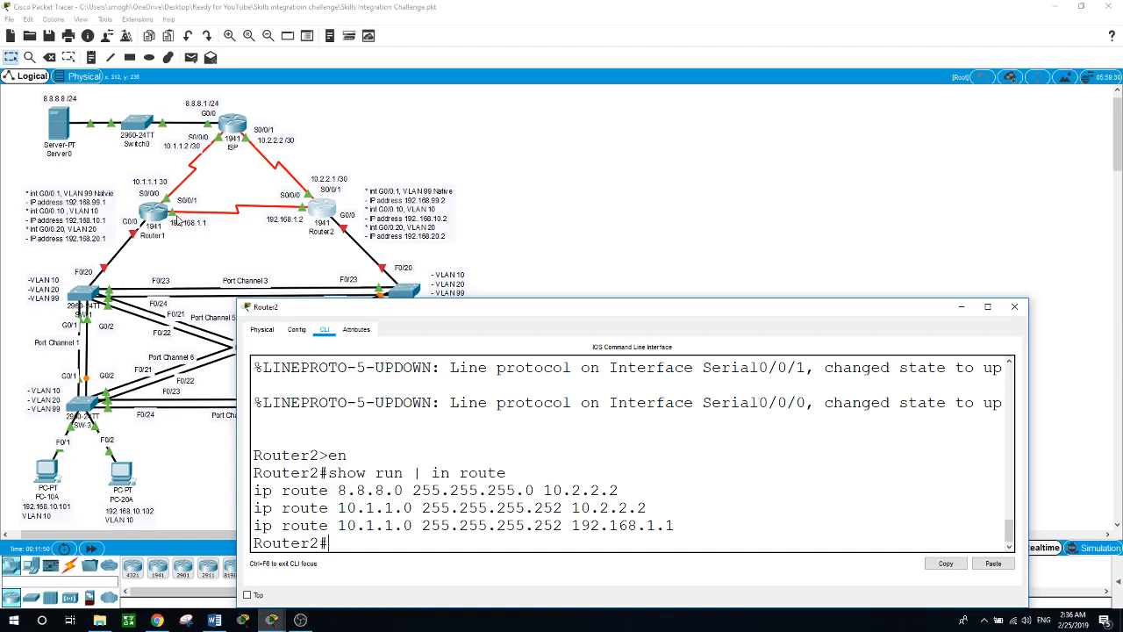
{"action": "left_click", "coordinate": [490, 160]}
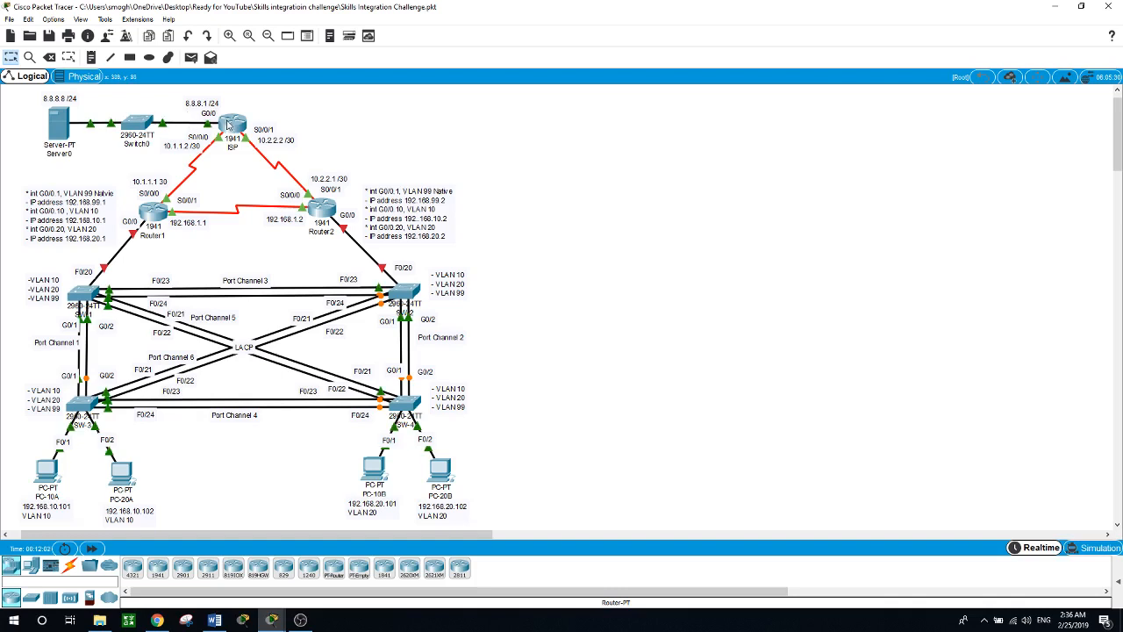
{"action": "mouse_move", "coordinate": [230, 125]}
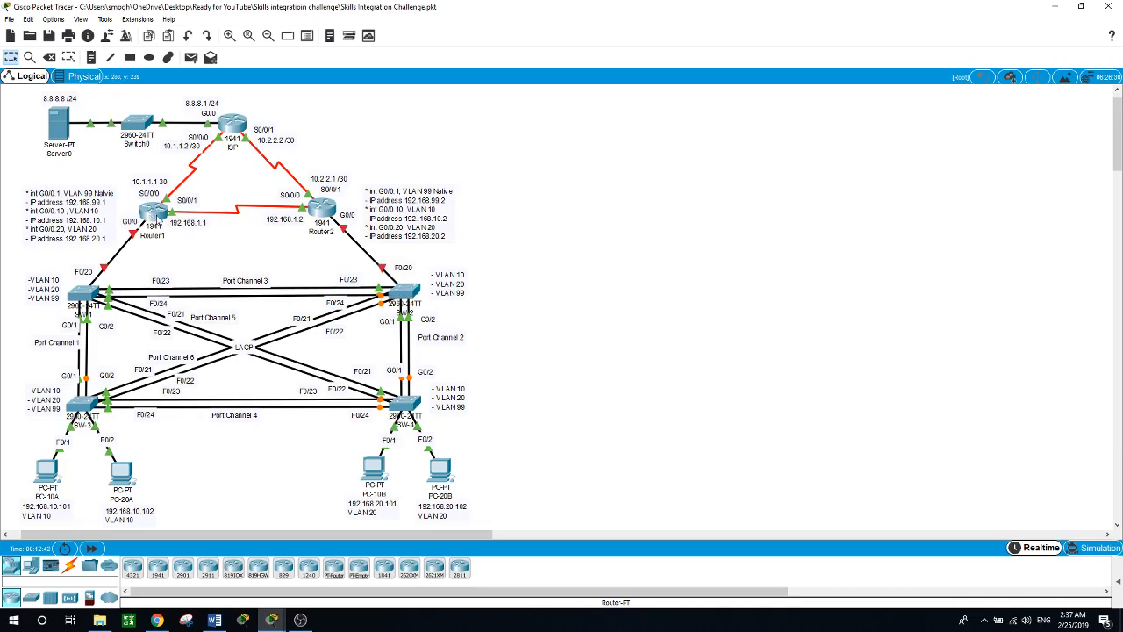
Step: In Router1's configuration, set subinterface G0/0.1 to encapsulation dot1Q 99 native
{"action": "left_click", "coordinate": [154, 215]}
{"action": "left_click_drag", "start_coordinate": [525, 280], "coordinate": [509, 223]}
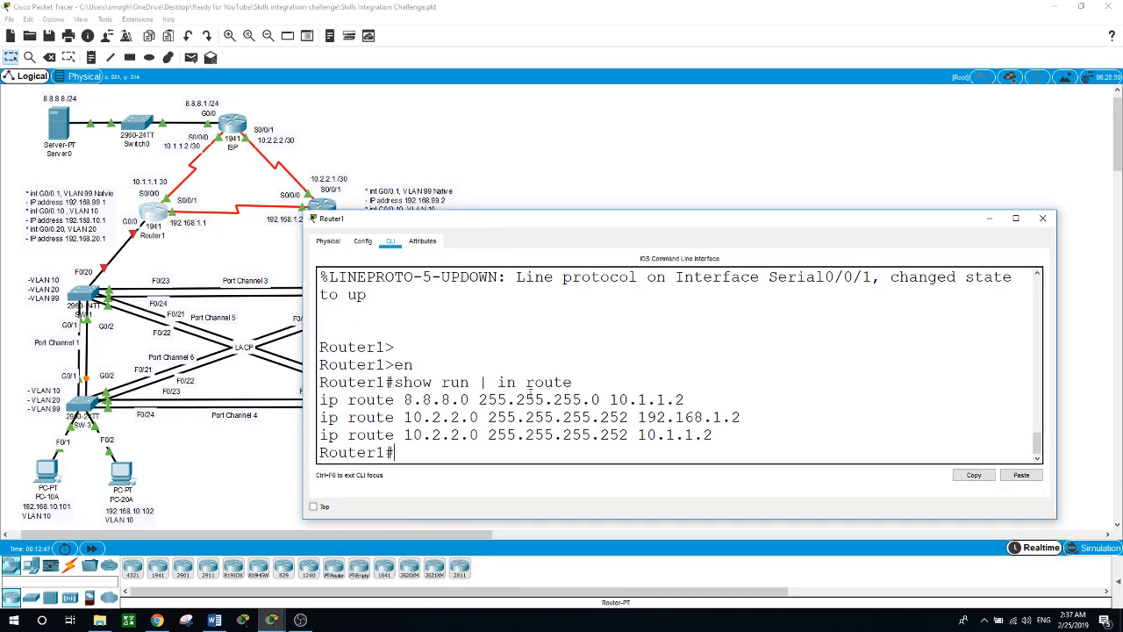
{"action": "type", "text": "conf t"}
{"action": "key", "text": "Return"}
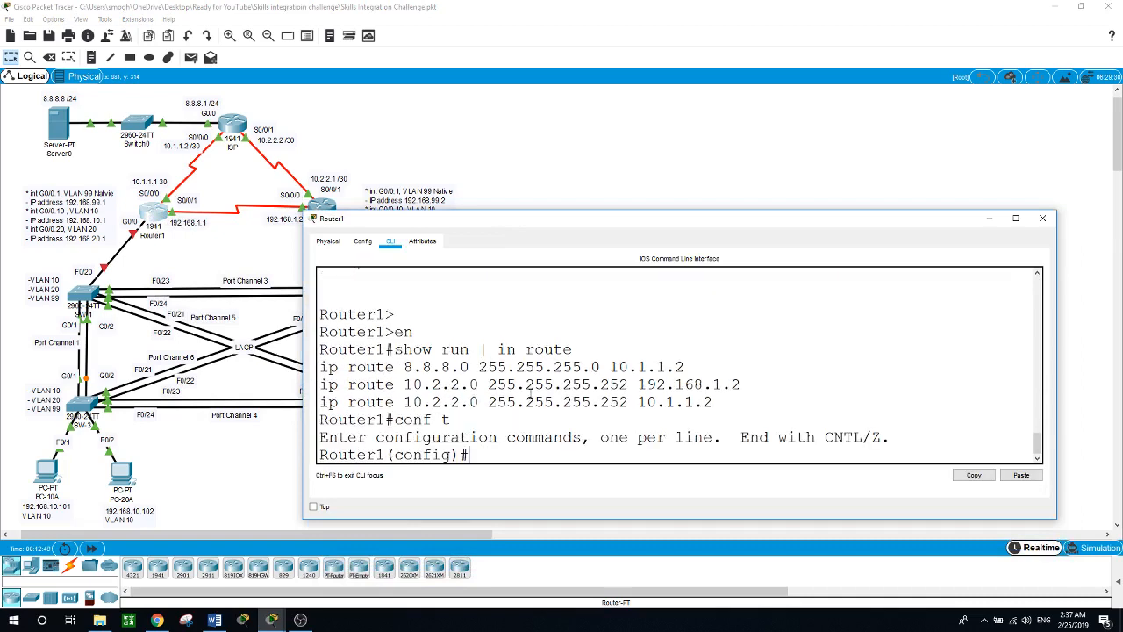
{"action": "type", "text": "int g0/0.1"}
{"action": "key", "text": "Return"}
{"action": "type", "text": "en"}
{"action": "key", "text": "Tab"}
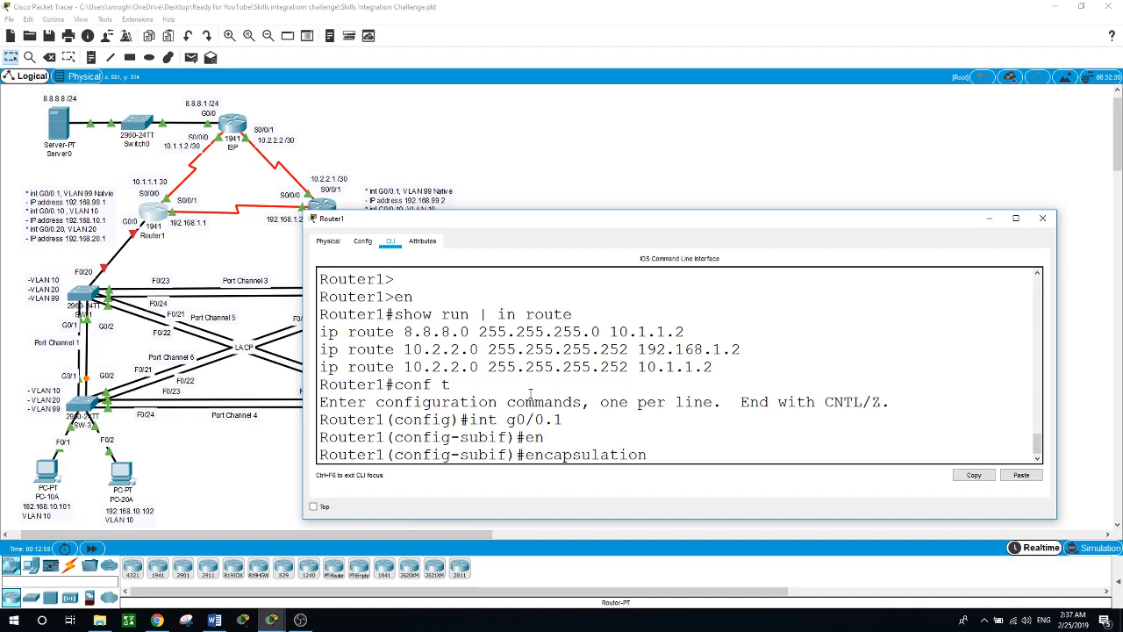
{"action": "type", "text": "do"}
{"action": "key", "text": "Tab"}
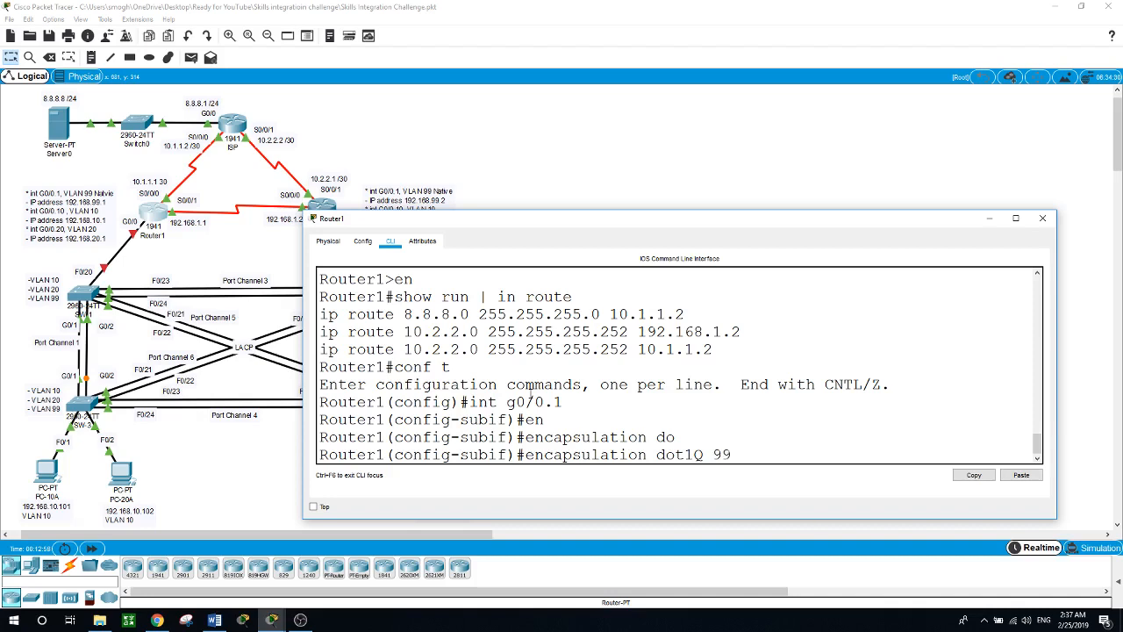
{"action": "type", "text": "99 n"}
{"action": "key", "text": "Tab"}
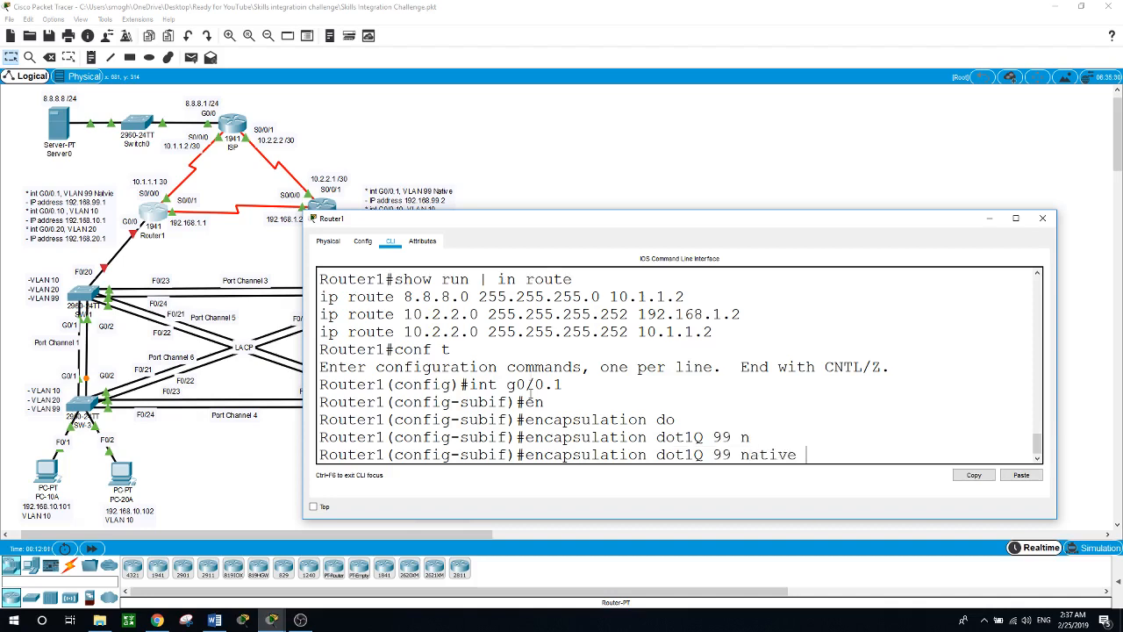
{"action": "key", "text": "Return"}
Step: Assign IP address 192.168.99.1 255.255.255.0 to Router1's G0/0.1
{"action": "type", "text": "ip add"}
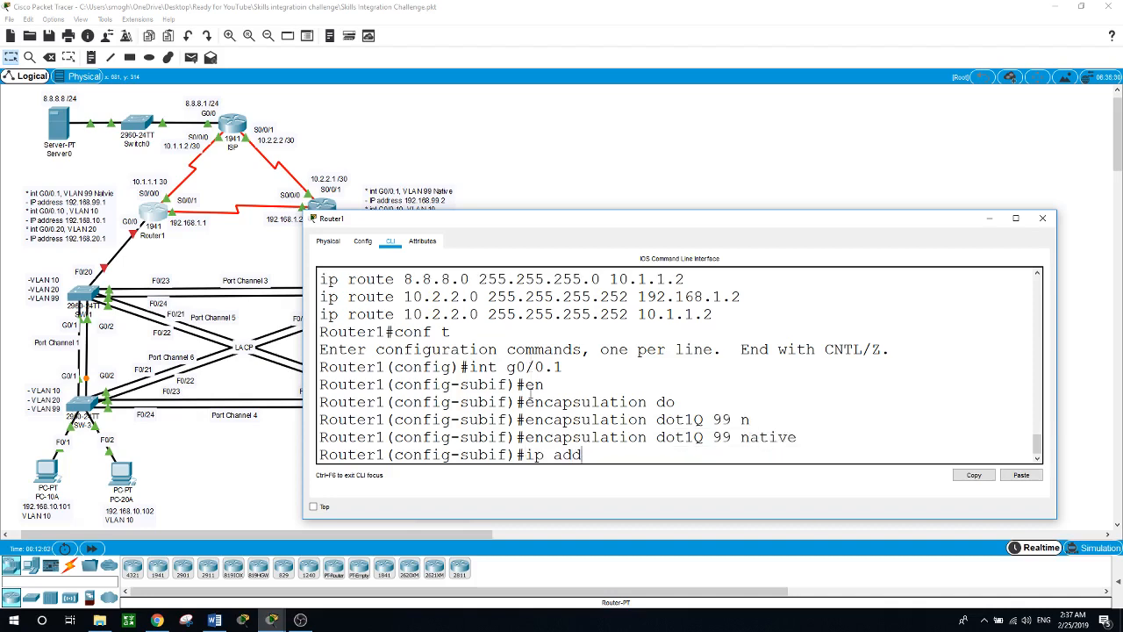
{"action": "type", "text": "r"}
{"action": "key", "text": "Tab"}
{"action": "type", "text": "192"}
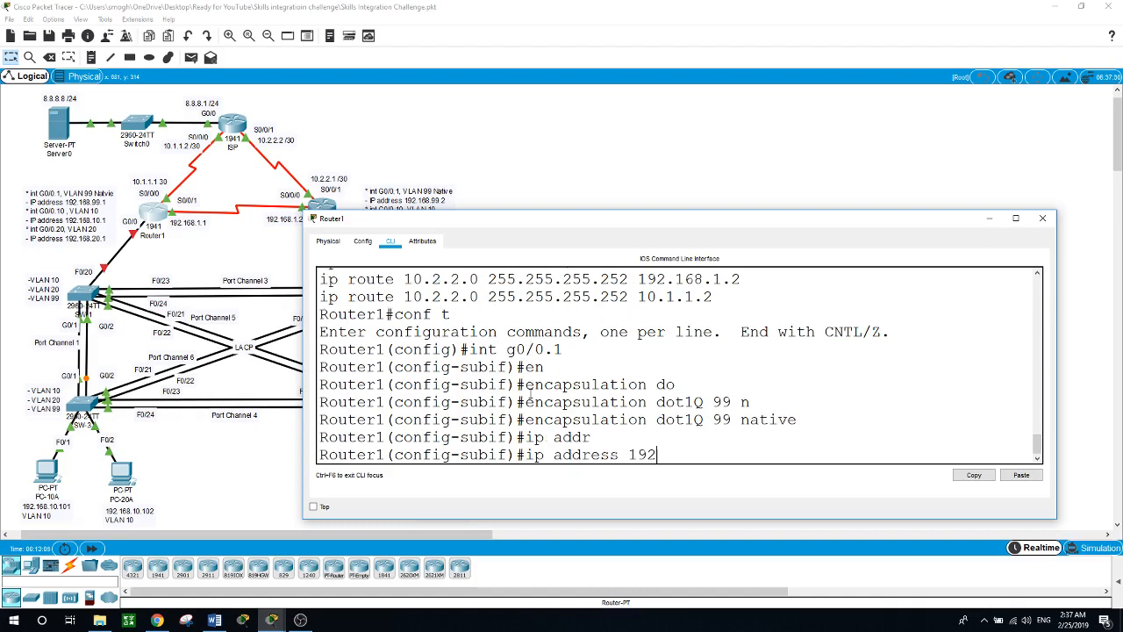
{"action": "type", "text": ".168.99.1 255.255.25"}
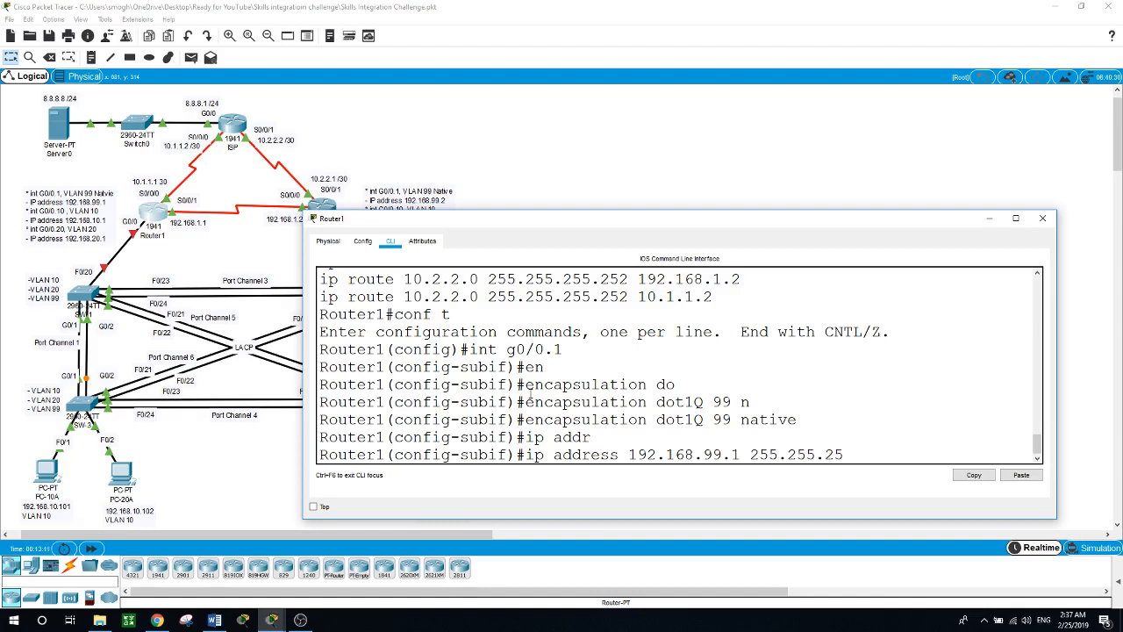
{"action": "type", "text": "5.0"}
{"action": "key", "text": "Return"}
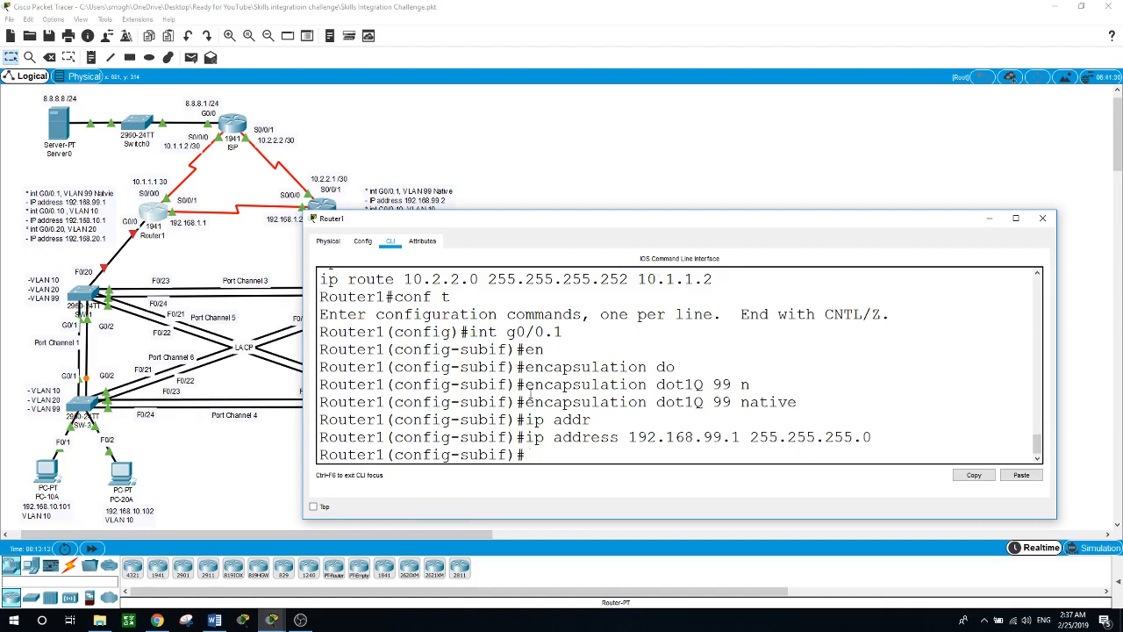
{"action": "type", "text": "int g"}
{"action": "type", "text": "/0.10"}
Step: Configure Router1's G0/0.10 with dot1Q VLAN 10 and address 192.168.10.1 255.255.255.0
{"action": "key", "text": "Return"}
{"action": "type", "text": "en"}
{"action": "key", "text": "Tab"}
{"action": "type", "text": "do"}
{"action": "key", "text": "Tab"}
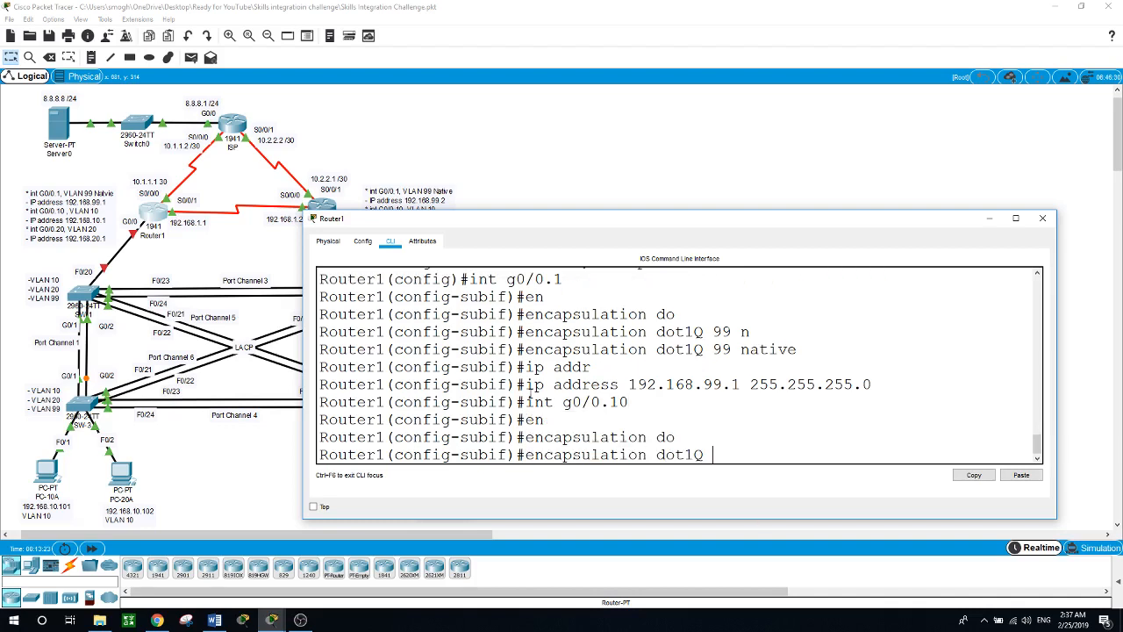
{"action": "type", "text": "10"}
{"action": "key", "text": "Return"}
{"action": "type", "text": "ip add"}
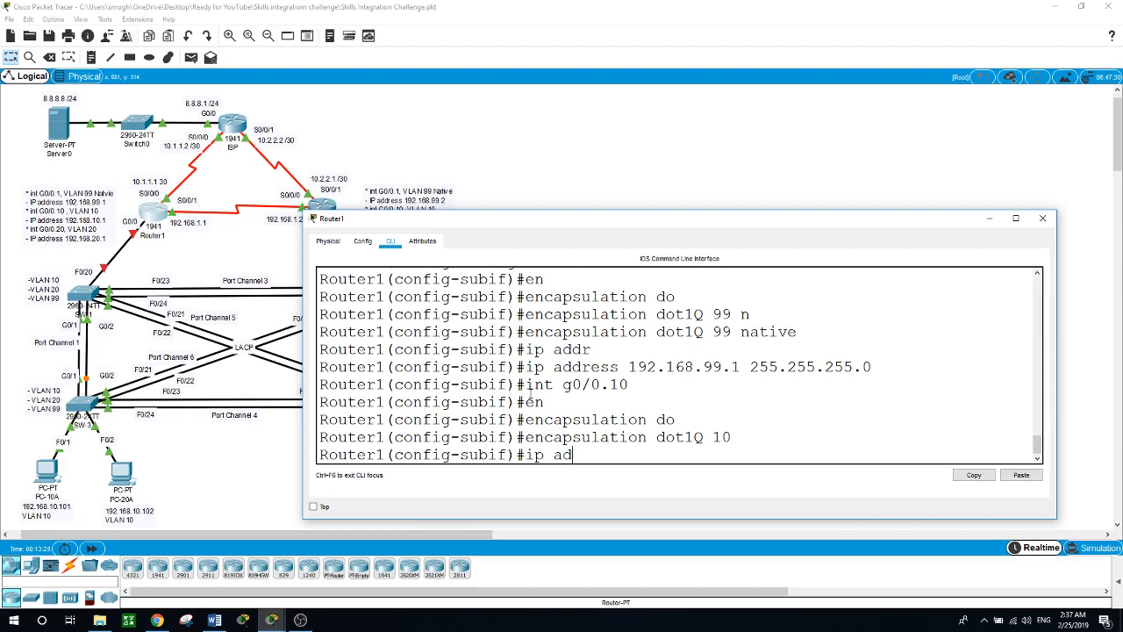
{"action": "key", "text": "Tab"}
{"action": "type", "text": "192."}
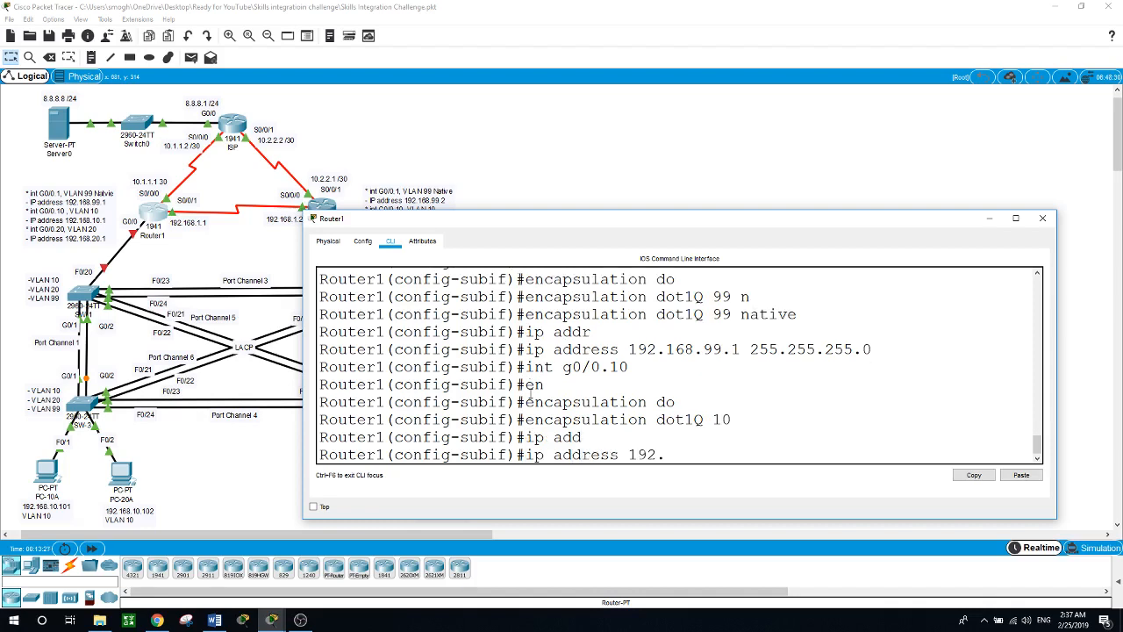
{"action": "type", "text": "168.10.1 255.255.25"}
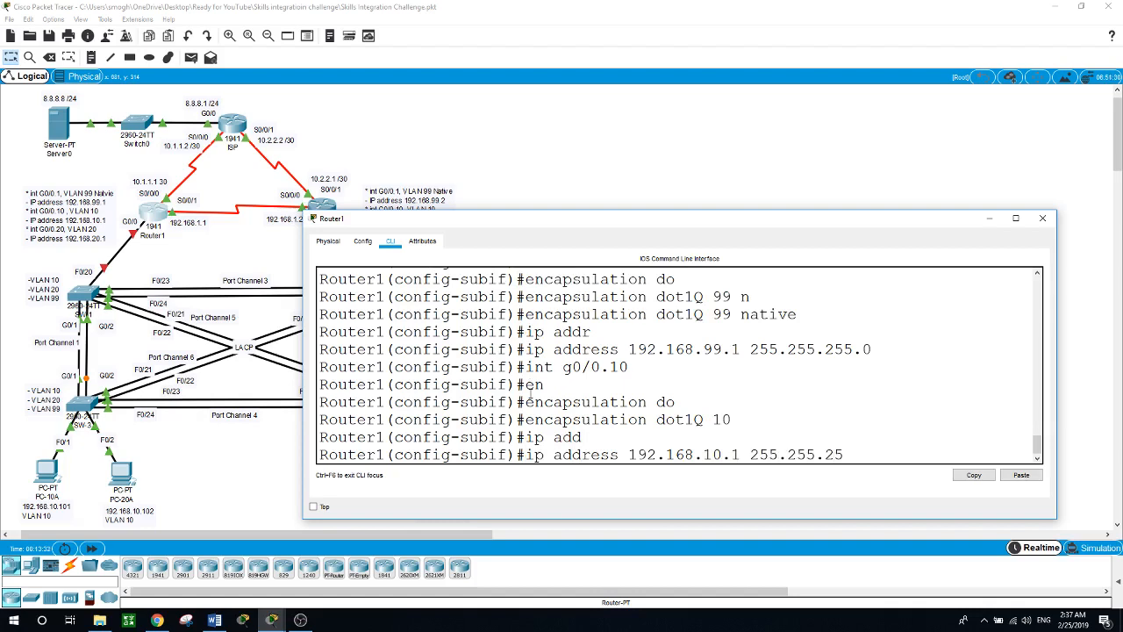
{"action": "type", "text": "5.0"}
{"action": "key", "text": "Return"}
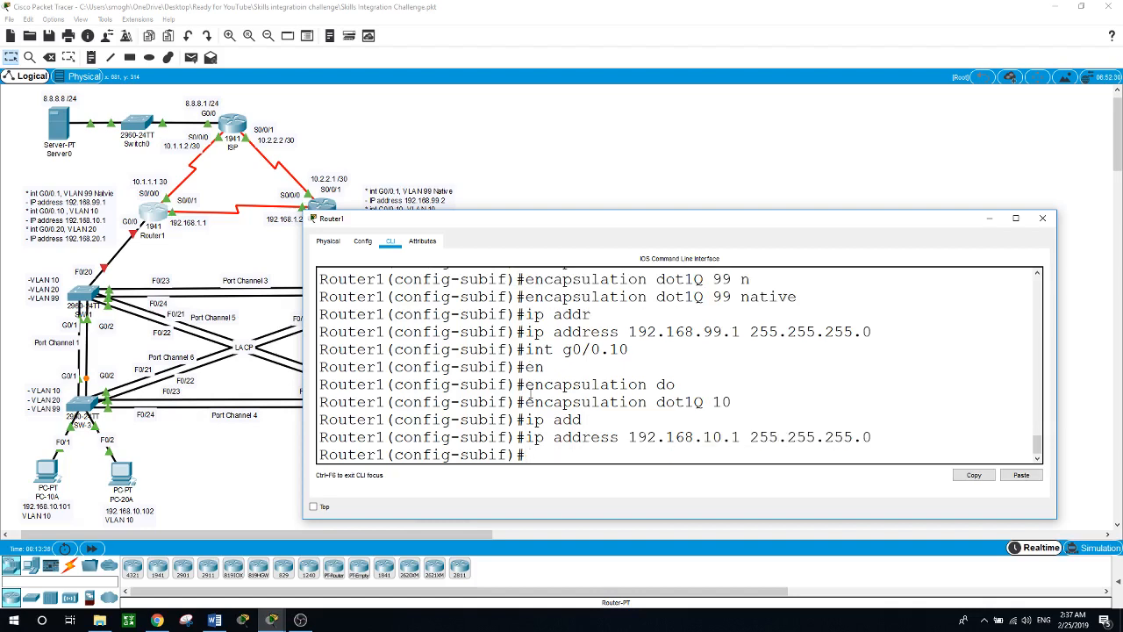
Step: Configure Router1's G0/0.20 with dot1Q VLAN 20 and address 192.168.20.1 255.255.255.0
{"action": "type", "text": "int g0/0.20"}
{"action": "key", "text": "Return"}
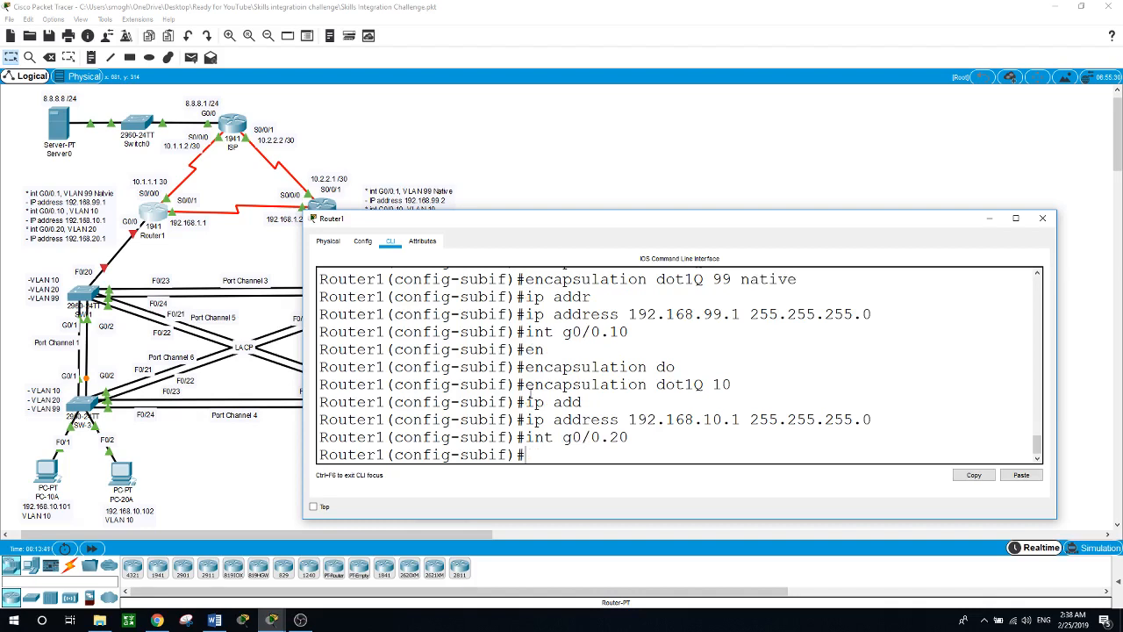
{"action": "type", "text": "en"}
{"action": "key", "text": "Tab"}
{"action": "type", "text": "capsulation do"}
{"action": "key", "text": "Tab"}
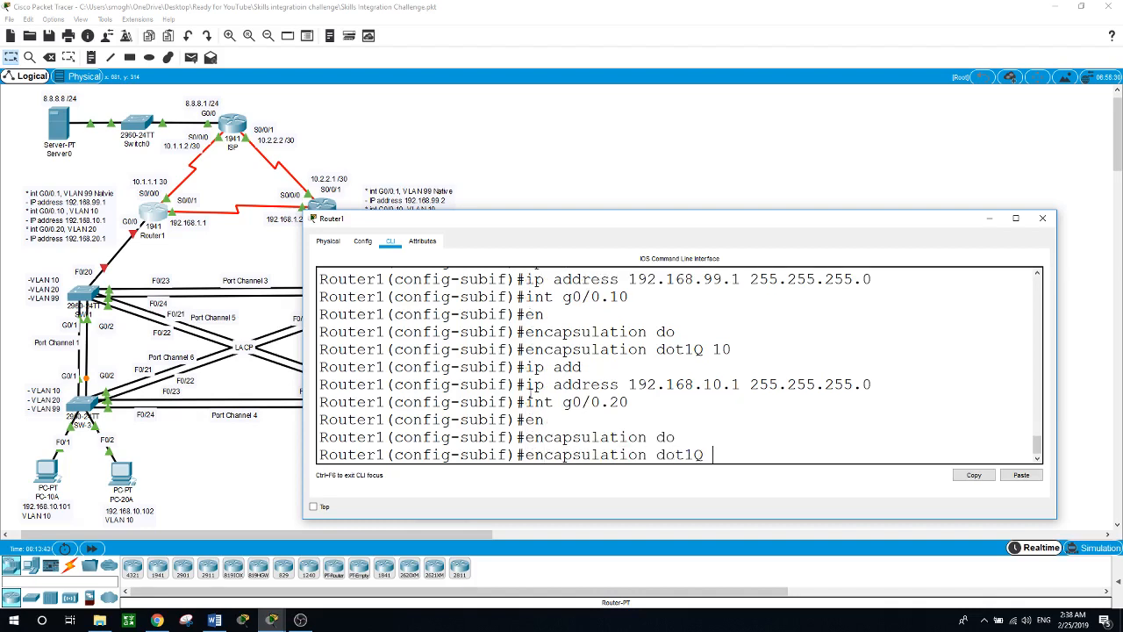
{"action": "type", "text": "20"}
{"action": "key", "text": "Return"}
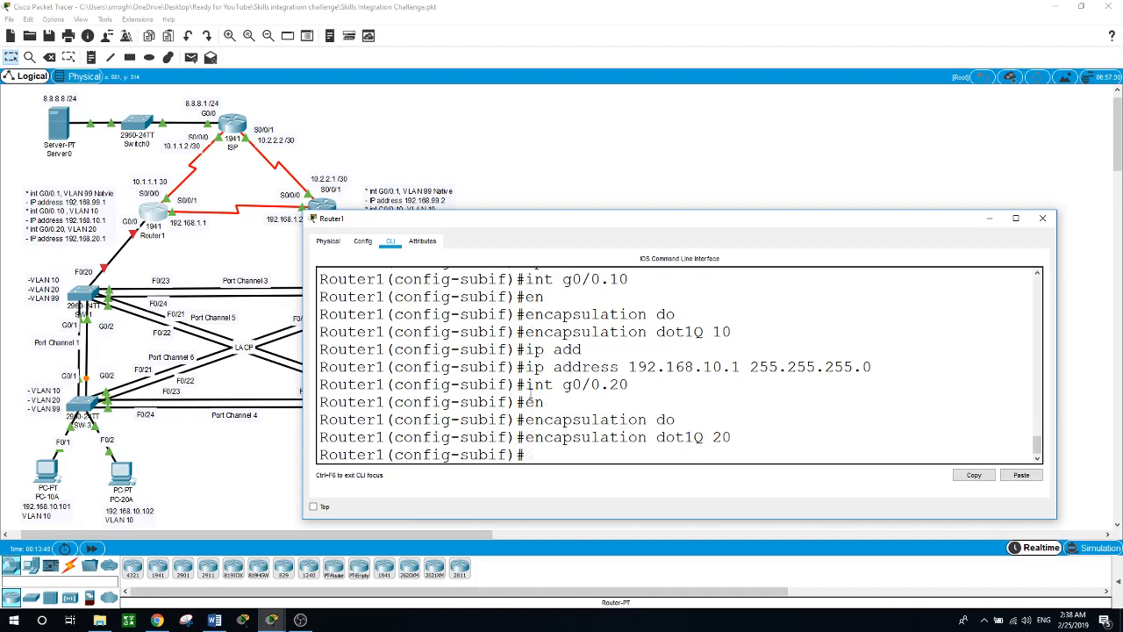
{"action": "type", "text": "ip ad"}
{"action": "key", "text": "Tab"}
{"action": "type", "text": "1"}
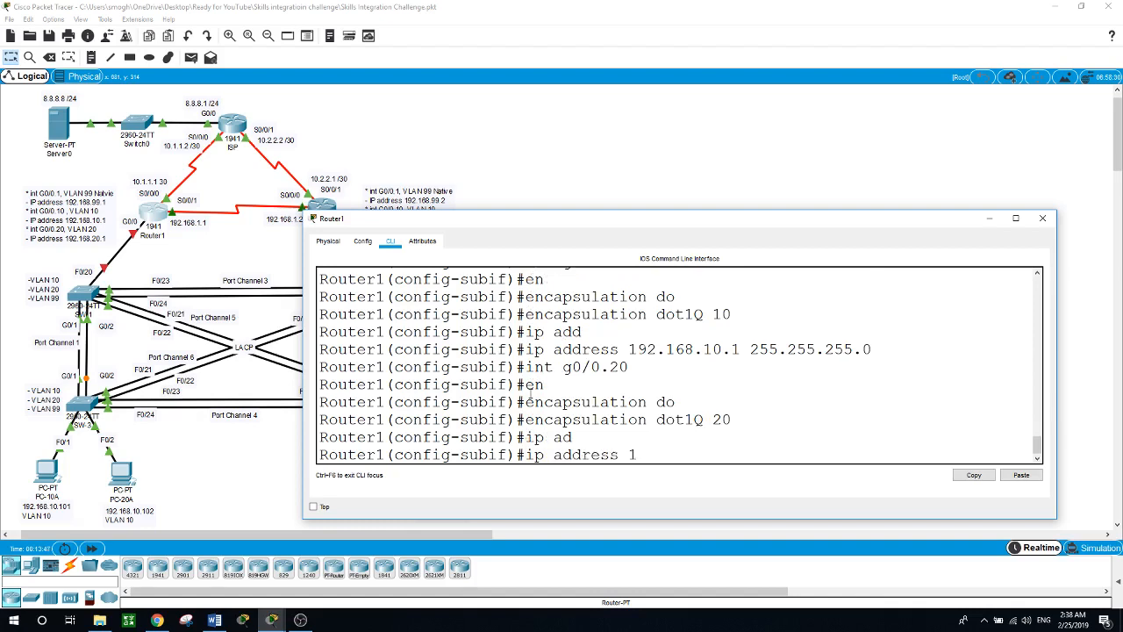
{"action": "type", "text": "92.168.20.1 255.255.25"}
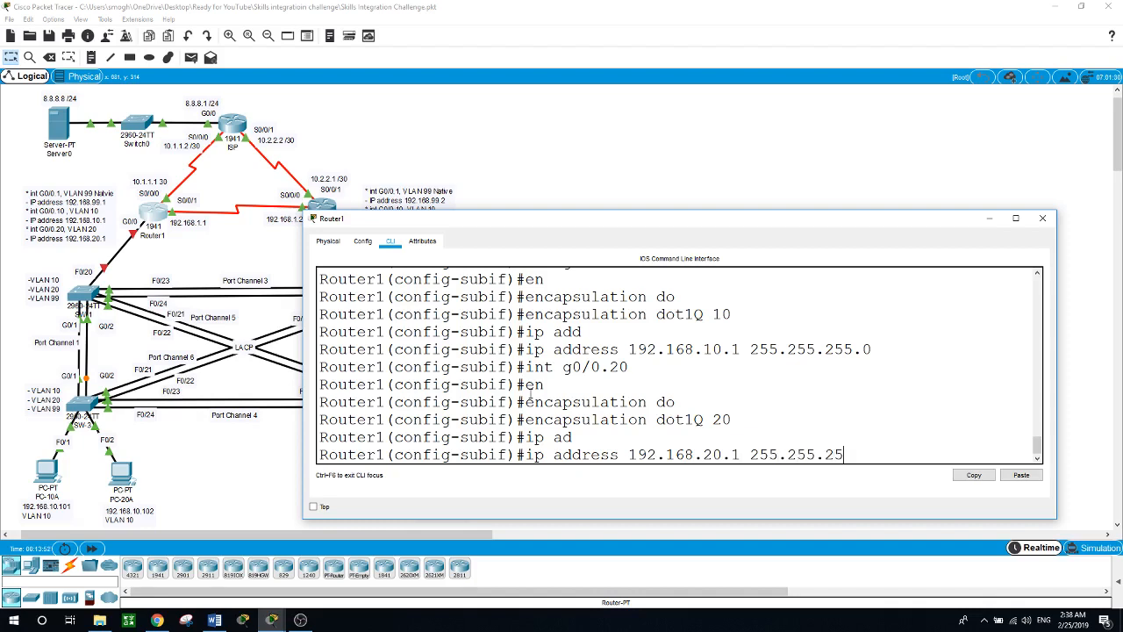
{"action": "type", "text": "5.0"}
{"action": "key", "text": "Return"}
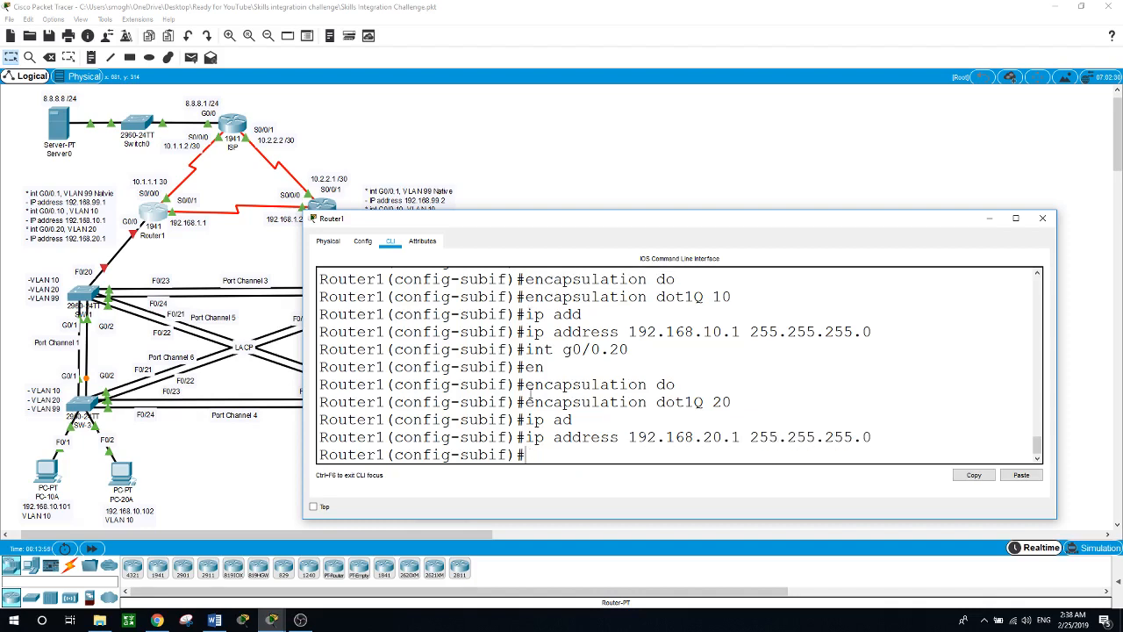
Step: Enable Router1's physical G0/0 interface with no shutdown
{"action": "type", "text": "int g0/0"}
{"action": "key", "text": "Return"}
{"action": "type", "text": "no sh"}
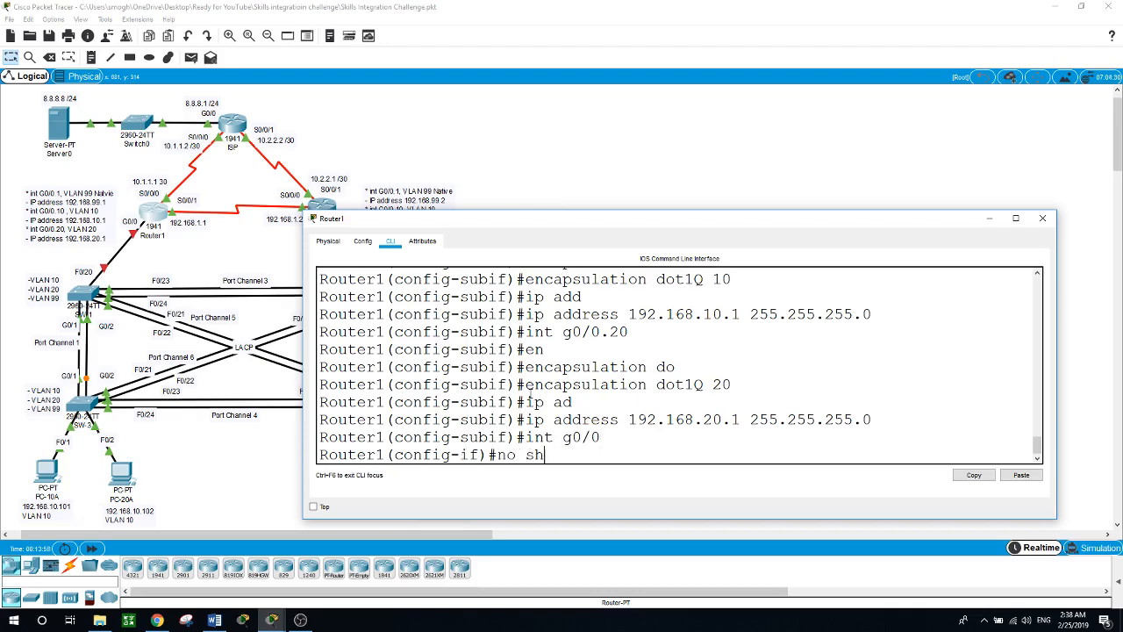
{"action": "type", "text": "ut"}
{"action": "key", "text": "Return"}
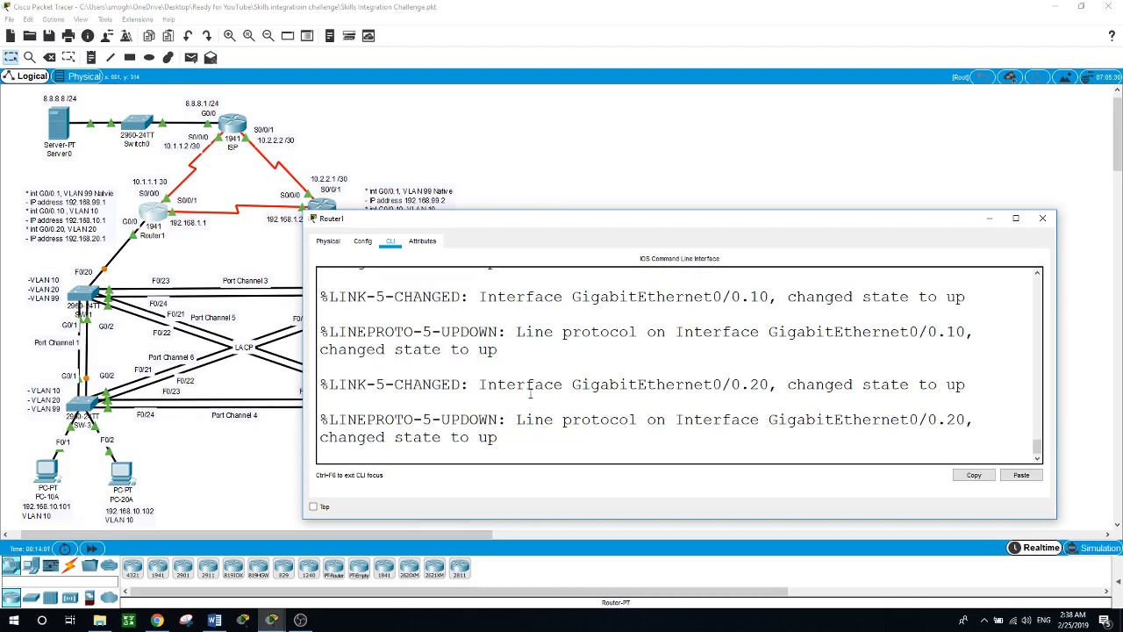
{"action": "key", "text": "Return"}
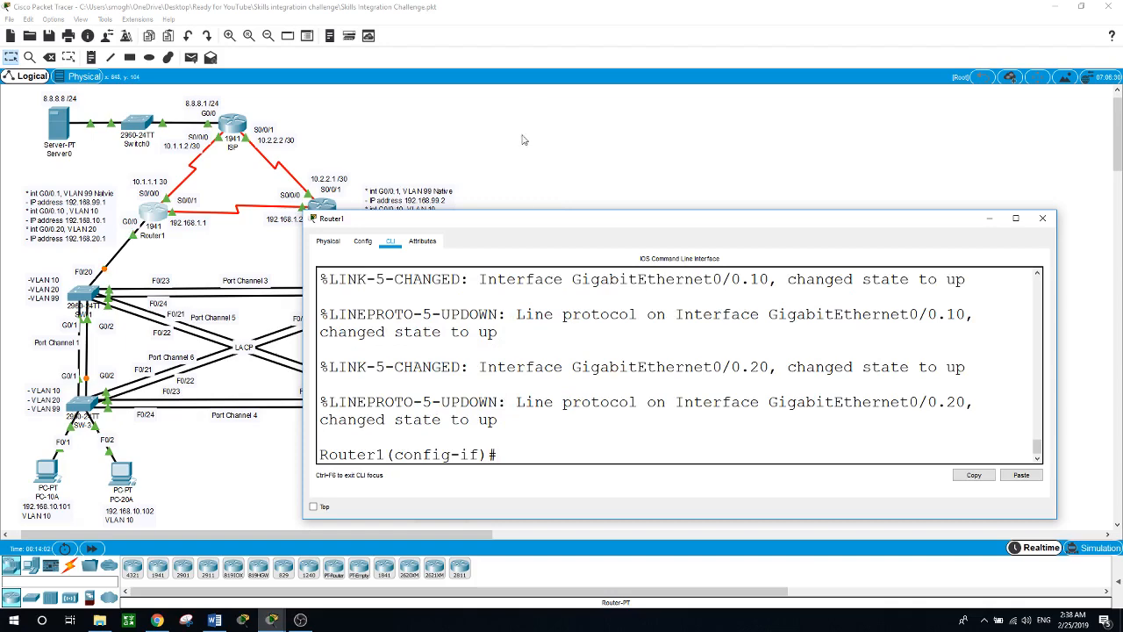
{"action": "left_click", "coordinate": [530, 171]}
Step: On Router2, set subinterface G0/0.1 to encapsulation dot1Q 99 native
{"action": "left_click", "coordinate": [324, 206]}
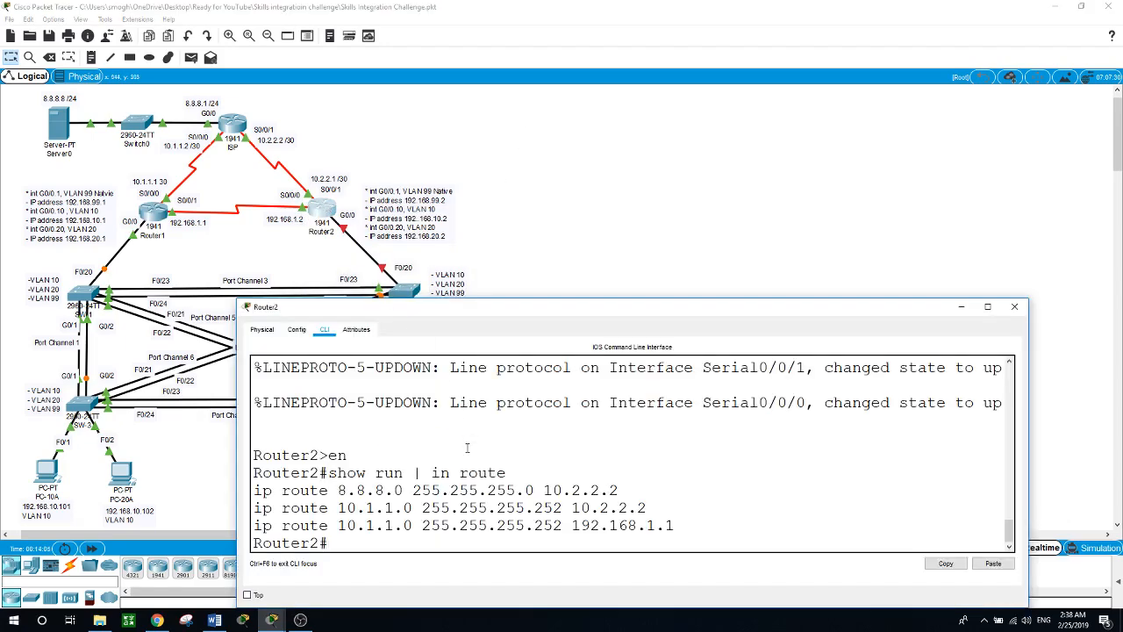
{"action": "type", "text": "conf t"}
{"action": "key", "text": "Return"}
{"action": "type", "text": "int g0/0"}
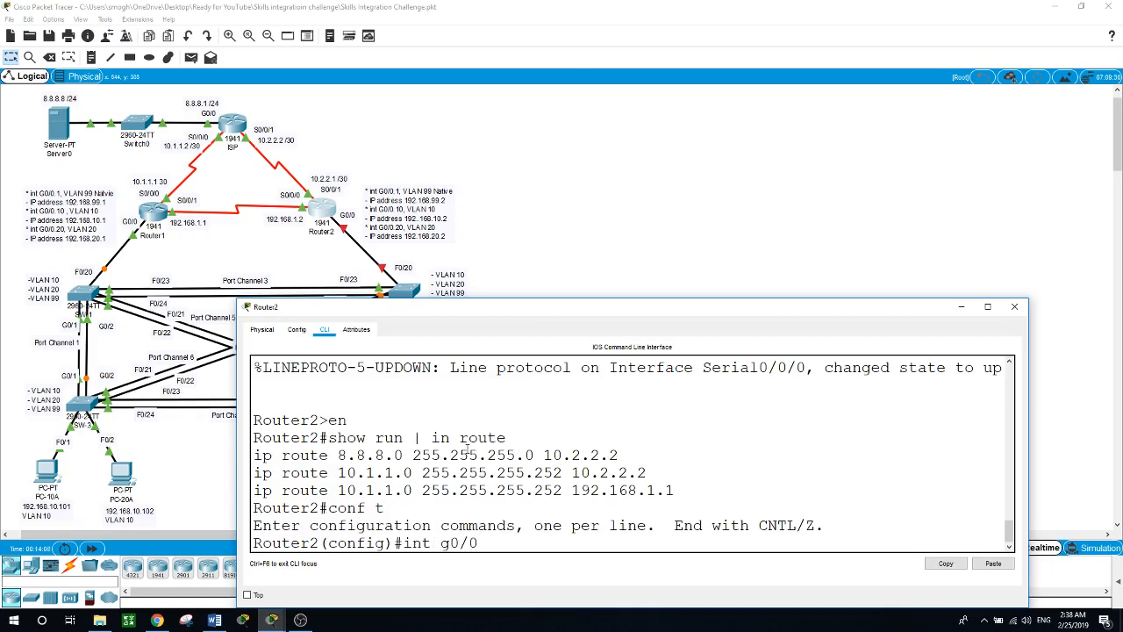
{"action": "type", "text": ".1"}
{"action": "key", "text": "Return"}
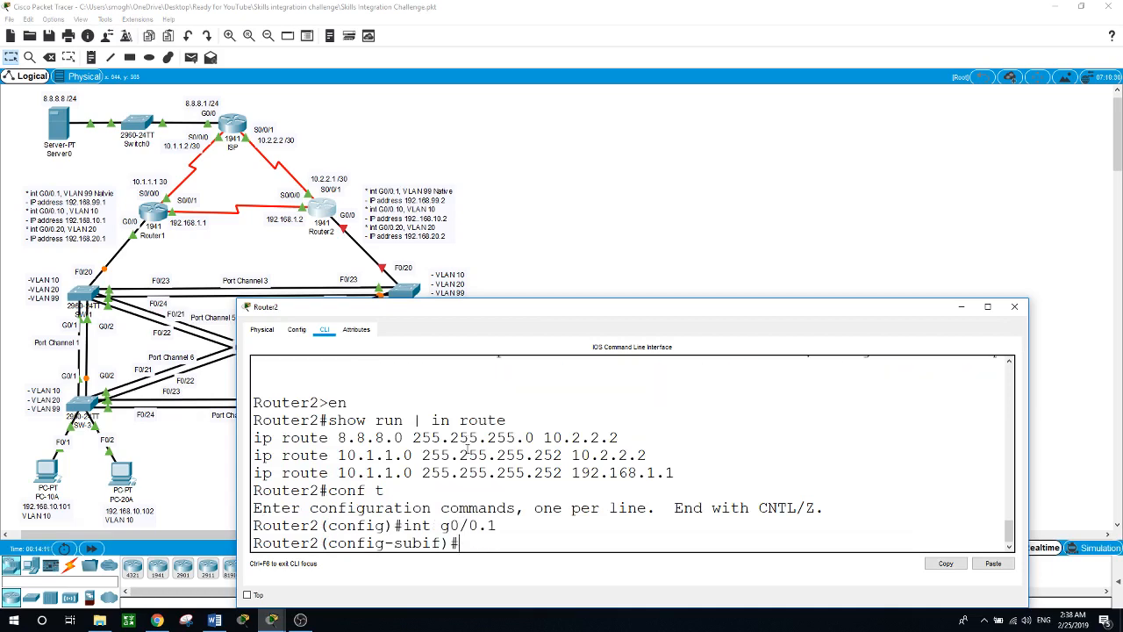
{"action": "type", "text": "en"}
{"action": "key", "text": "Tab"}
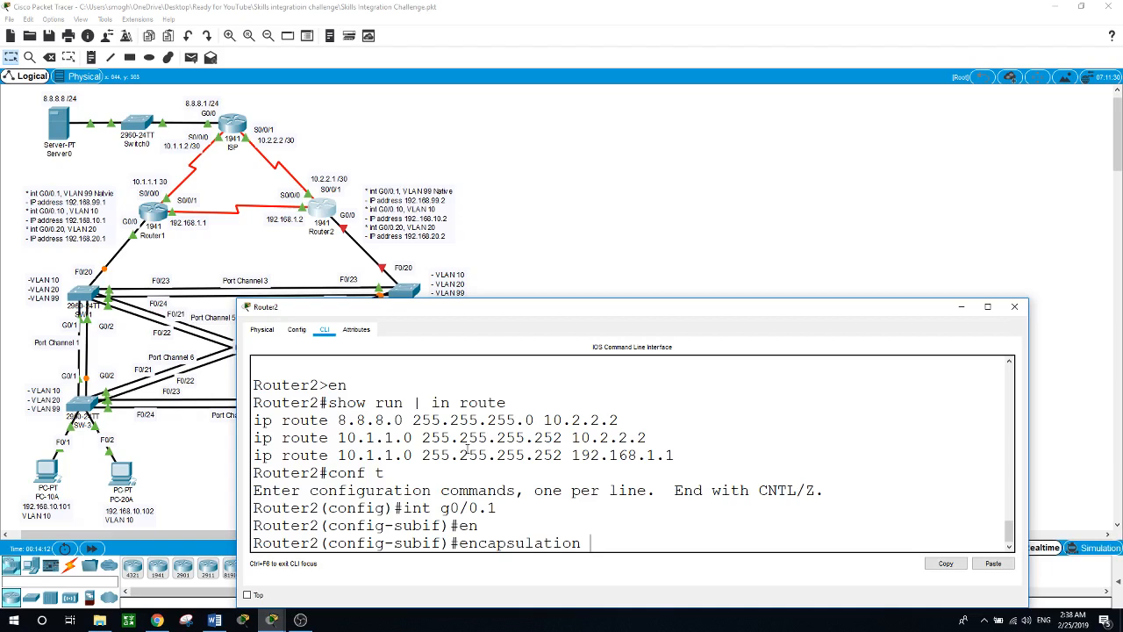
{"action": "type", "text": "do"}
{"action": "key", "text": "Tab"}
{"action": "type", "text": "99 n"}
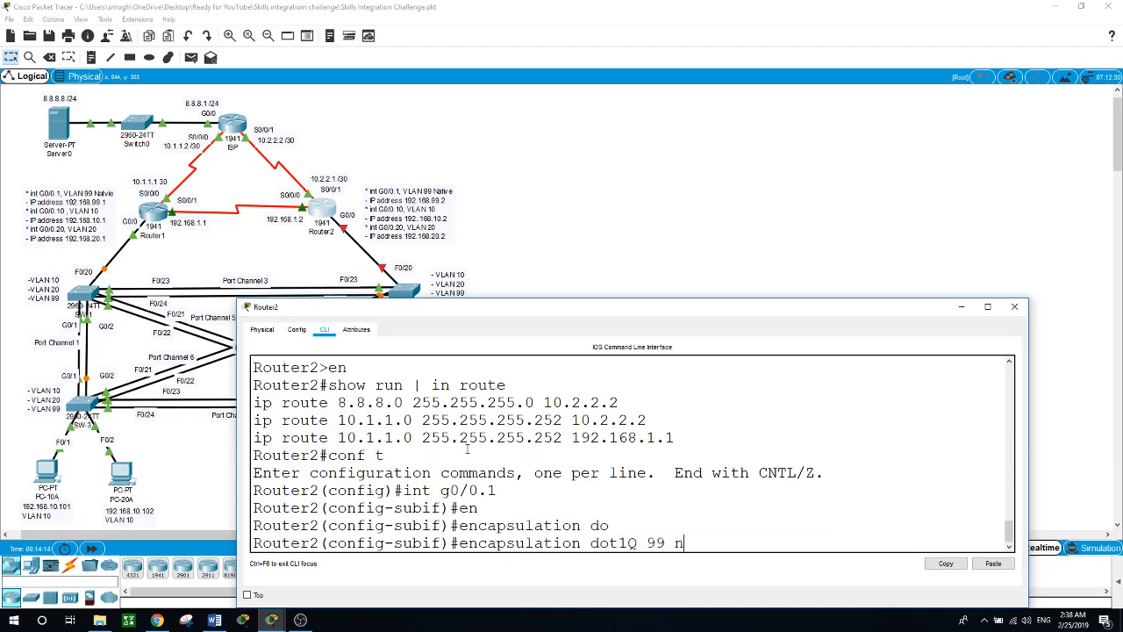
{"action": "key", "text": "Tab"}
{"action": "key", "text": "Return"}
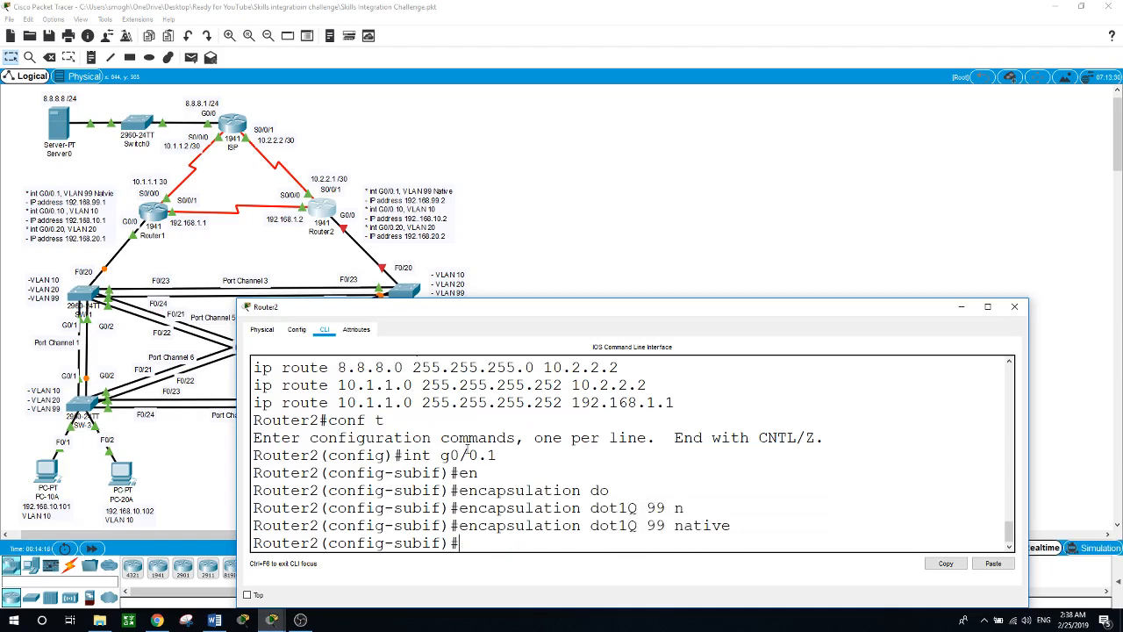
Step: Assign IP address 192.168.99.2 255.255.255.0 to Router2's G0/0.1
{"action": "type", "text": "ip add"}
{"action": "key", "text": "Tab"}
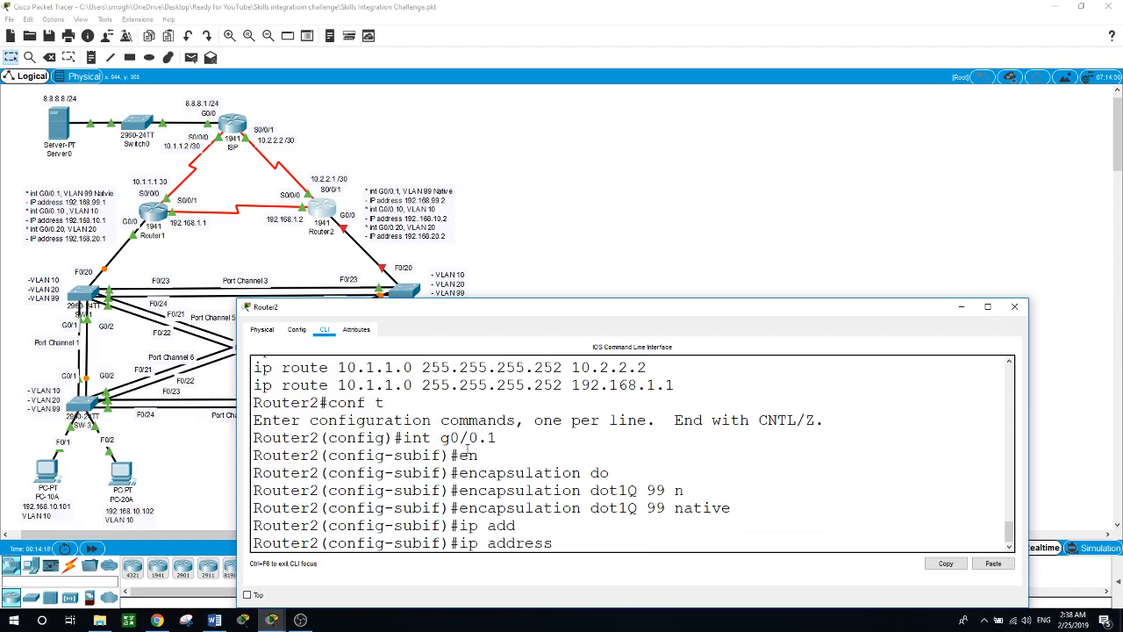
{"action": "type", "text": "192.168"}
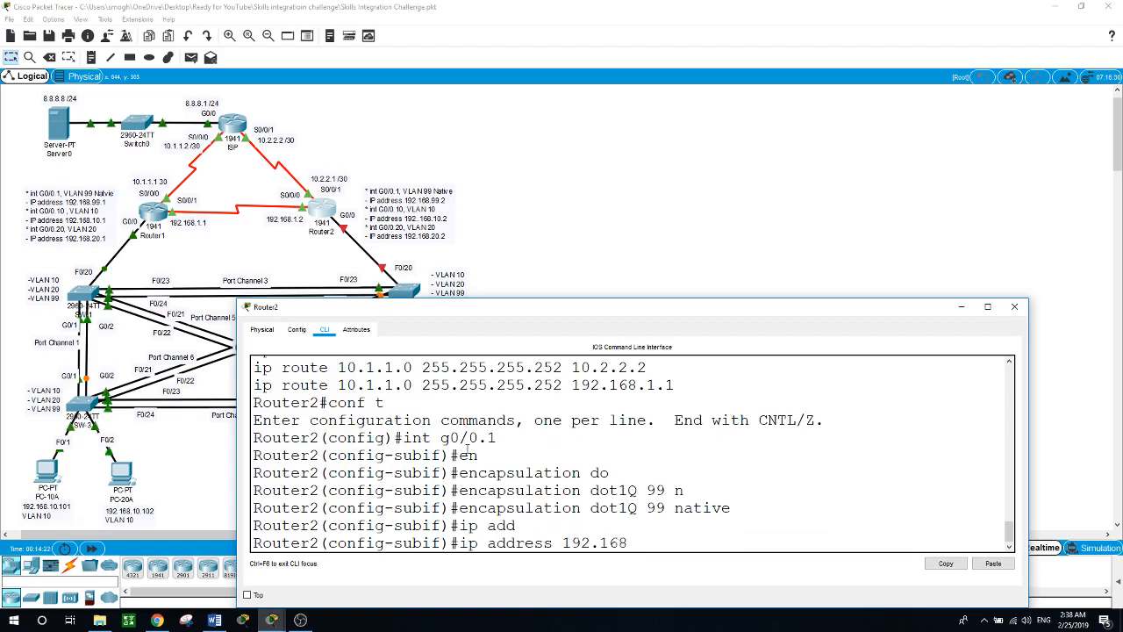
{"action": "type", "text": ".99.2 255.255.255.0"}
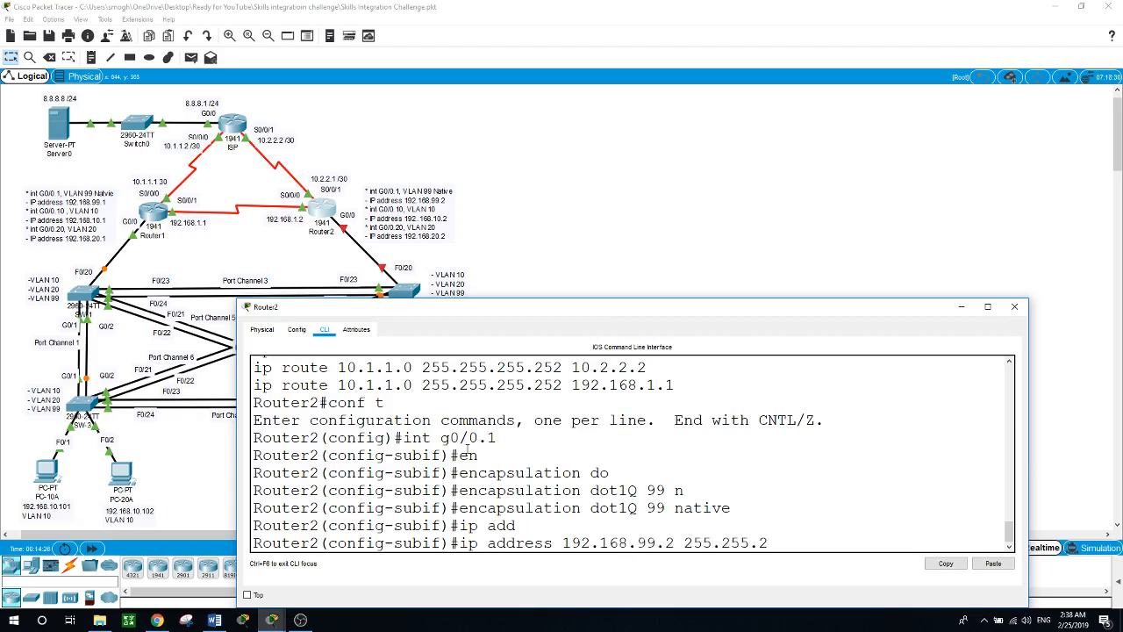
{"action": "key", "text": "Return"}
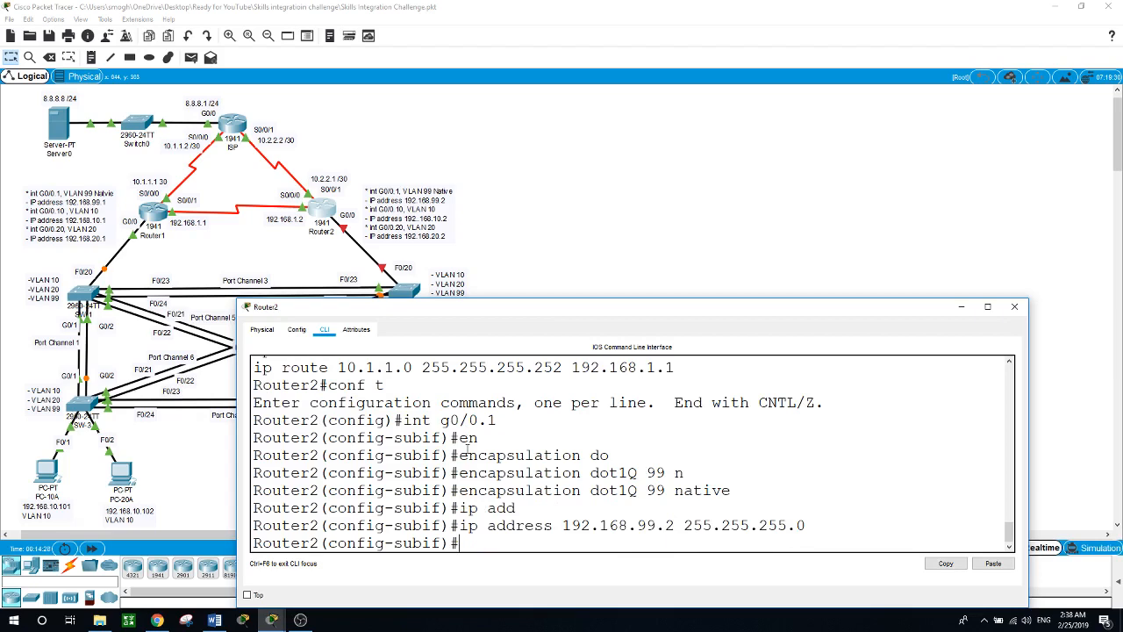
{"action": "type", "text": "int g0/0.10"}
Step: Configure Router2's G0/0.10 with dot1Q VLAN 10 and address 192.168.10.2 255.255.255.0
{"action": "key", "text": "Return"}
{"action": "type", "text": "enc"}
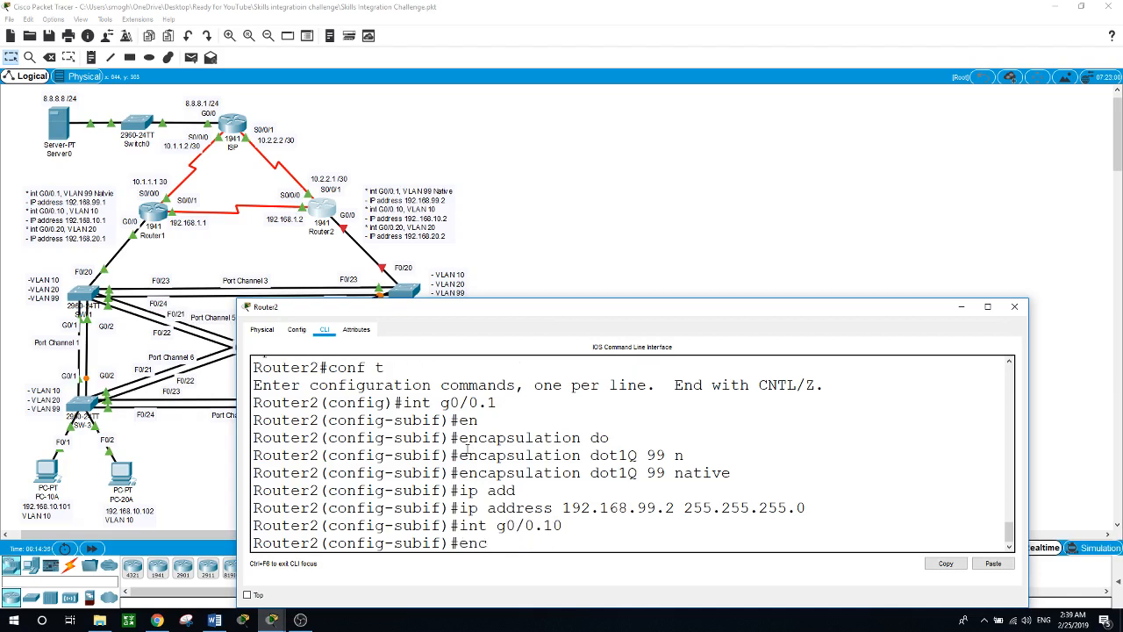
{"action": "key", "text": "Tab"}
{"action": "type", "text": "do"}
{"action": "key", "text": "Tab"}
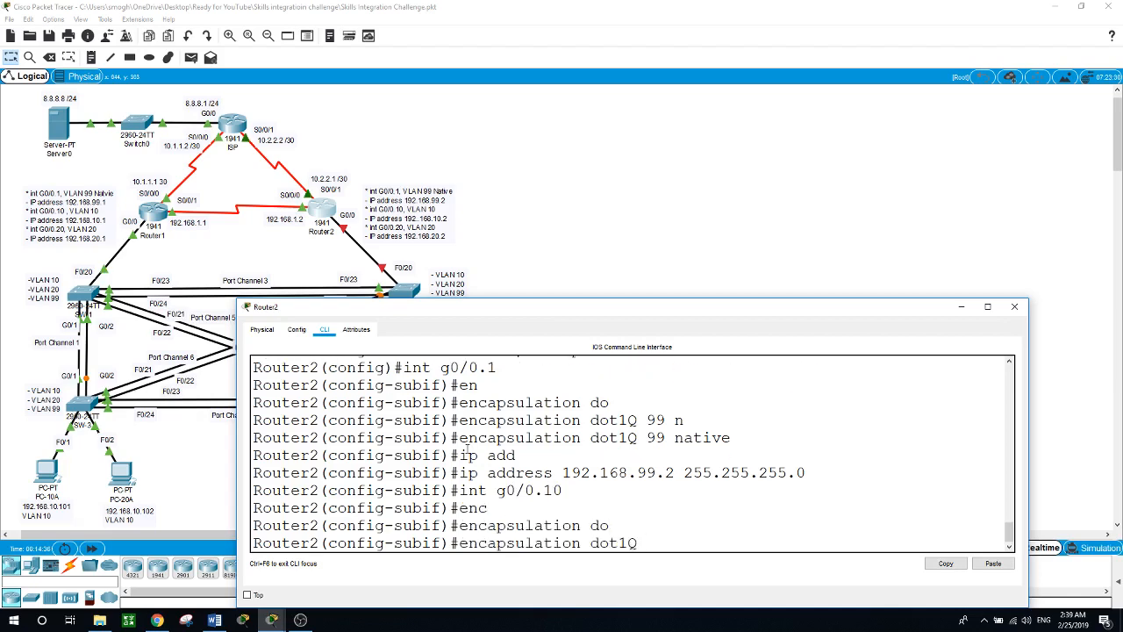
{"action": "type", "text": "10"}
{"action": "key", "text": "Return"}
{"action": "type", "text": "ip"}
{"action": "key", "text": "Tab"}
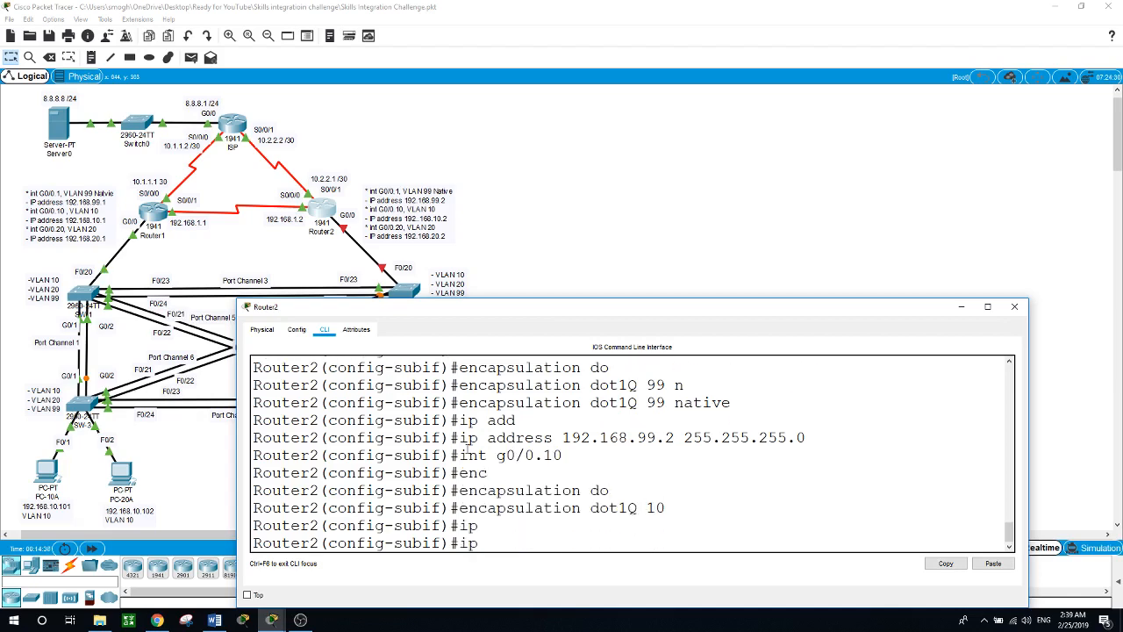
{"action": "key", "text": "Tab"}
{"action": "type", "text": "d"}
{"action": "key", "text": "BackSpace"}
{"action": "type", "text": "ad"}
{"action": "key", "text": "Tab"}
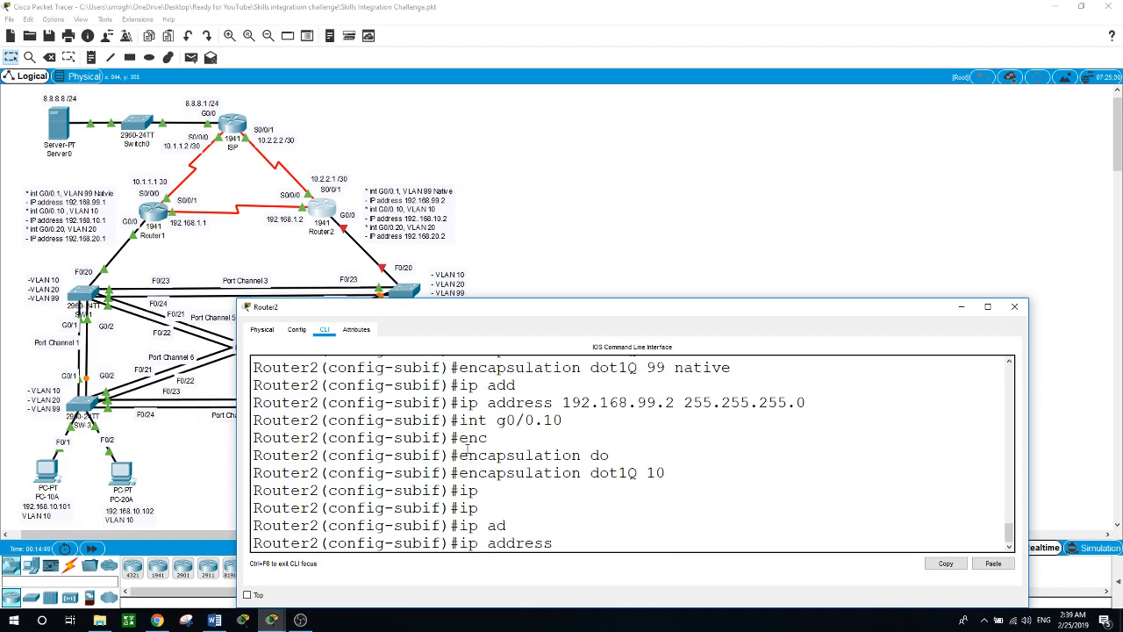
{"action": "type", "text": "192.168.10.2 255.255.25"}
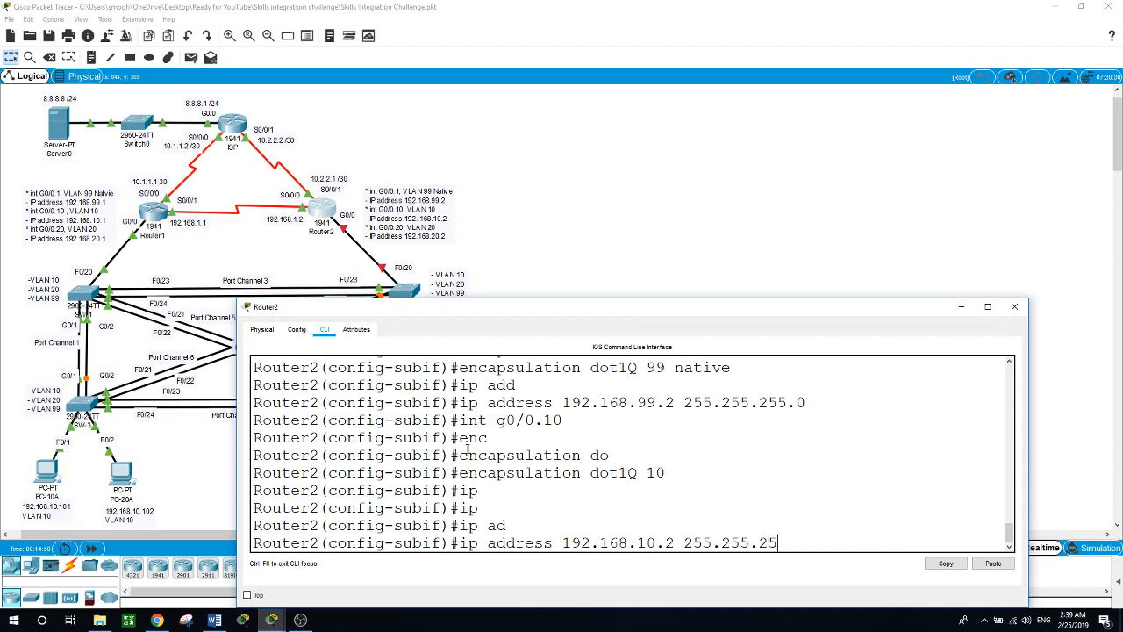
{"action": "type", "text": "5.0"}
{"action": "key", "text": "Return"}
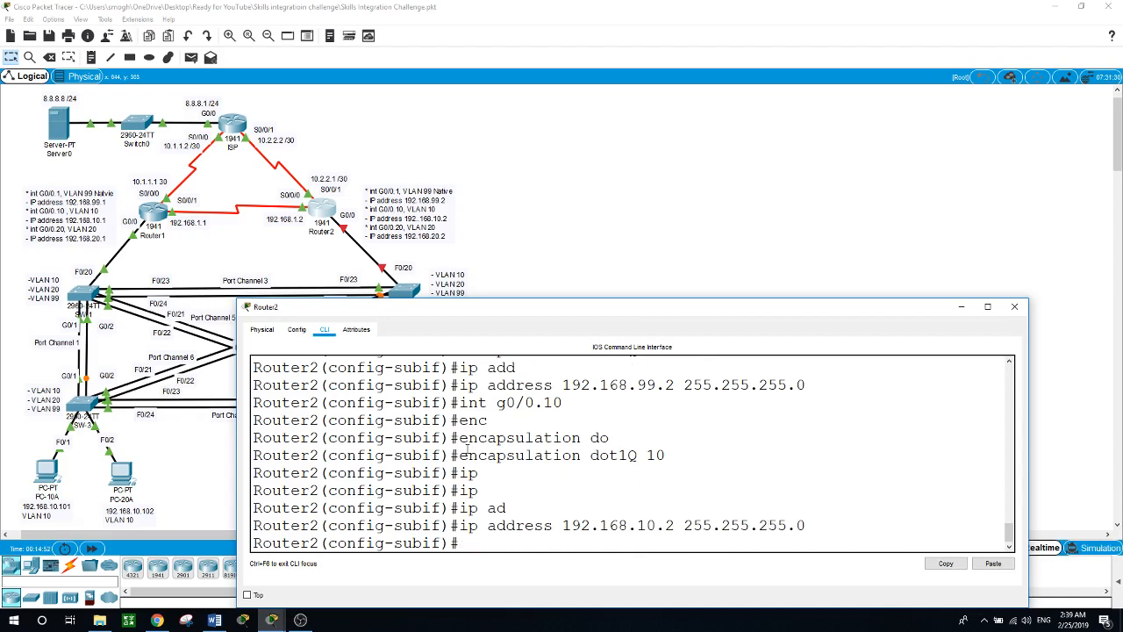
Step: Configure Router2's G0/0.20 with dot1Q VLAN 20 and address 192.168.20.2 255.255.255.0
{"action": "type", "text": "int g0/0.20"}
{"action": "key", "text": "Return"}
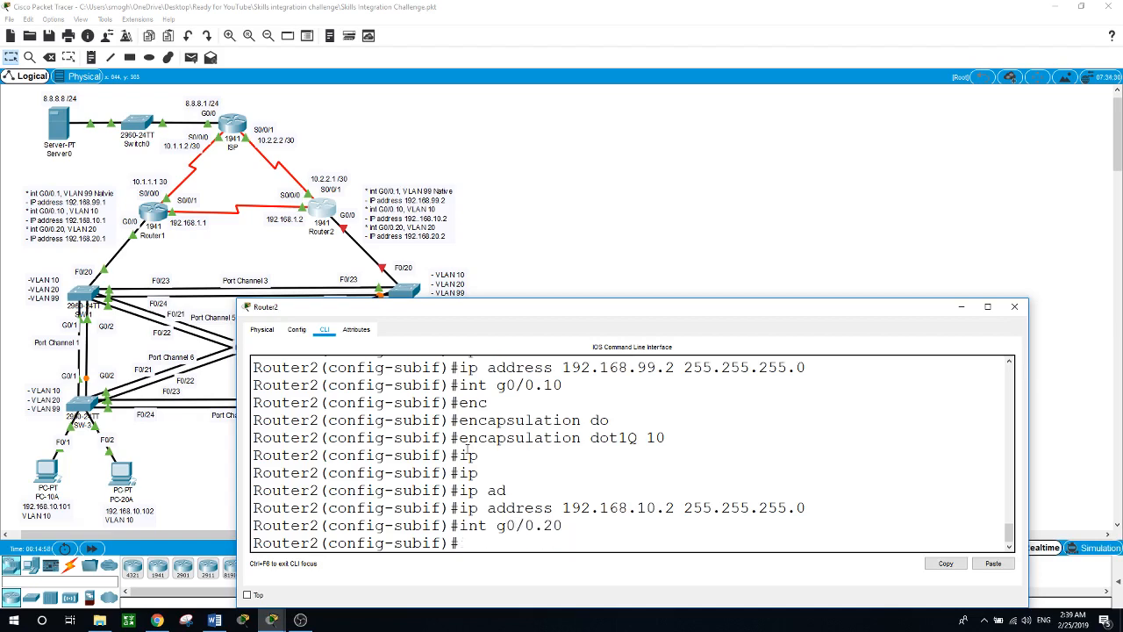
{"action": "type", "text": "en"}
{"action": "key", "text": "Tab"}
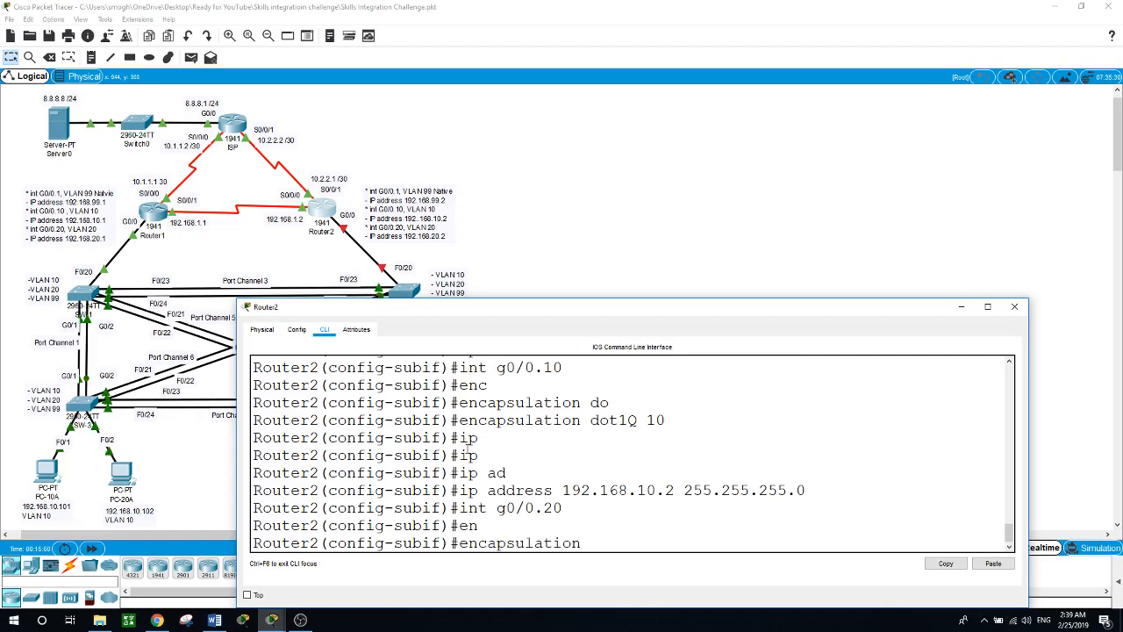
{"action": "type", "text": "do"}
{"action": "key", "text": "Tab"}
{"action": "type", "text": "20"}
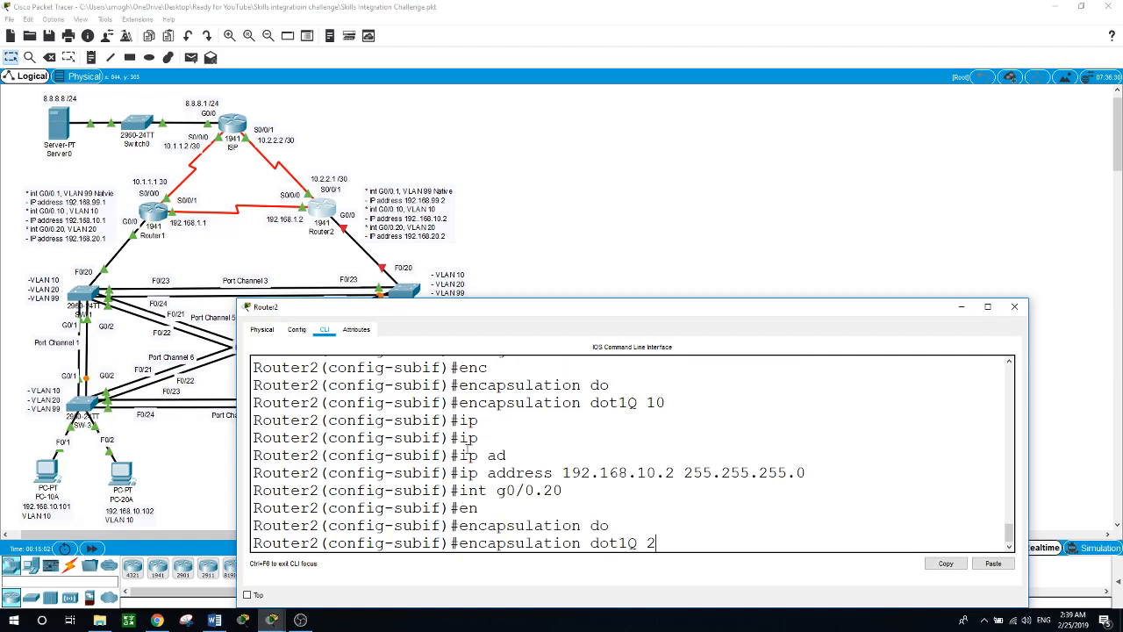
{"action": "key", "text": "Return"}
{"action": "type", "text": "ip add"}
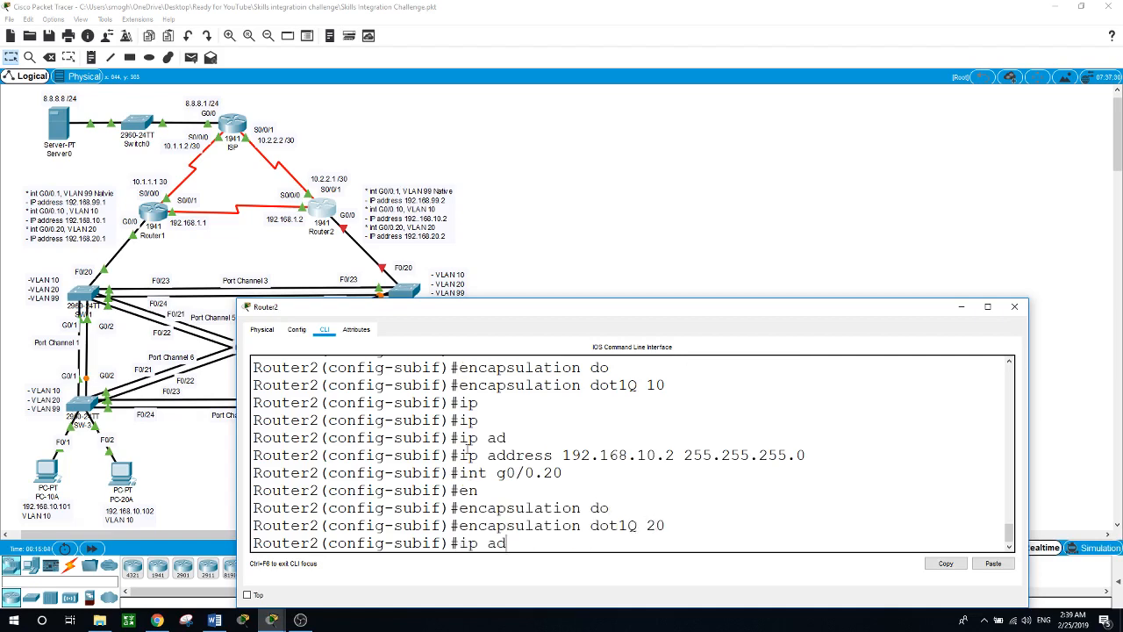
{"action": "key", "text": "Tab"}
{"action": "type", "text": "192."}
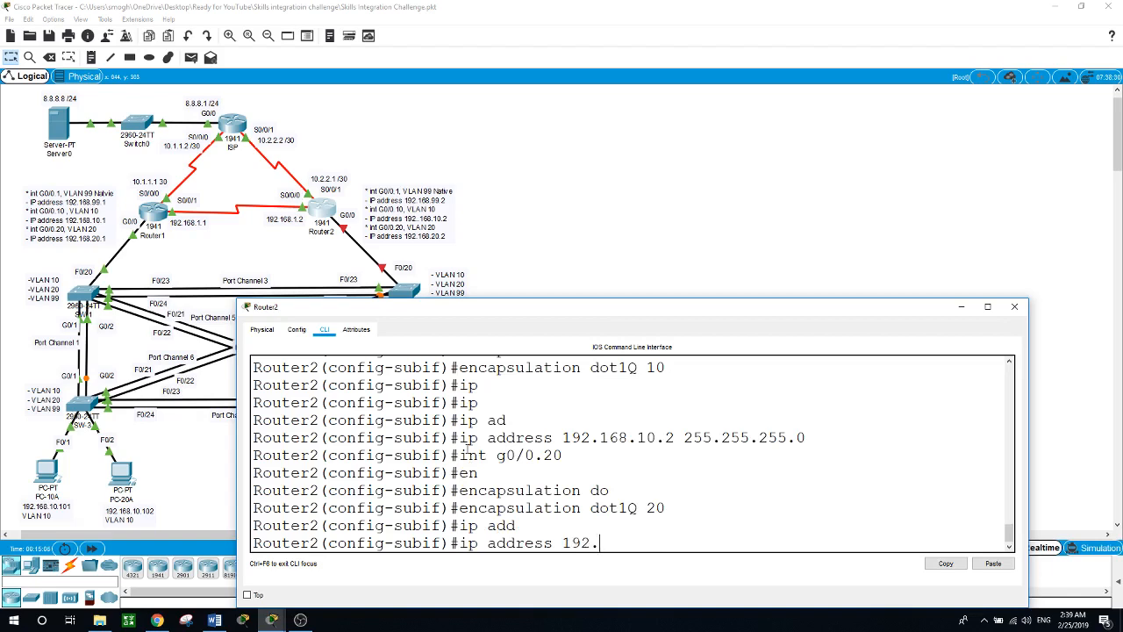
{"action": "type", "text": "168.20.2 255.255.255.0"}
{"action": "key", "text": "Return"}
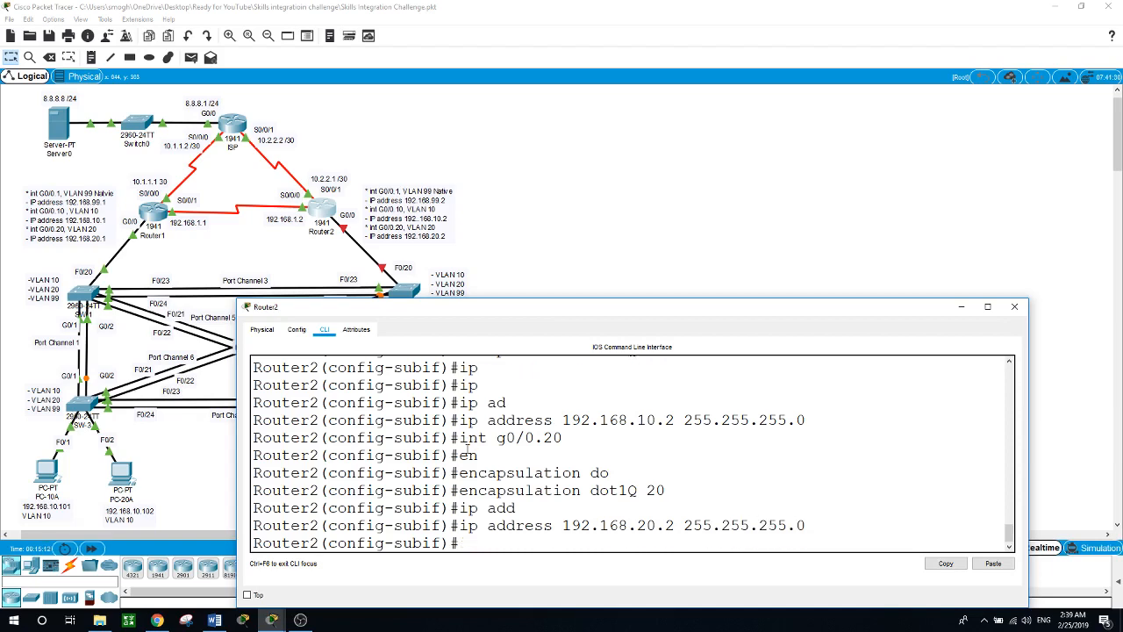
{"action": "type", "text": "int g0/0"}
Step: Run no shutdown on Router2's G0/0 so G0/0.10 and G0/0.20 come up, then close the console
{"action": "key", "text": "Return"}
{"action": "type", "text": "no h"}
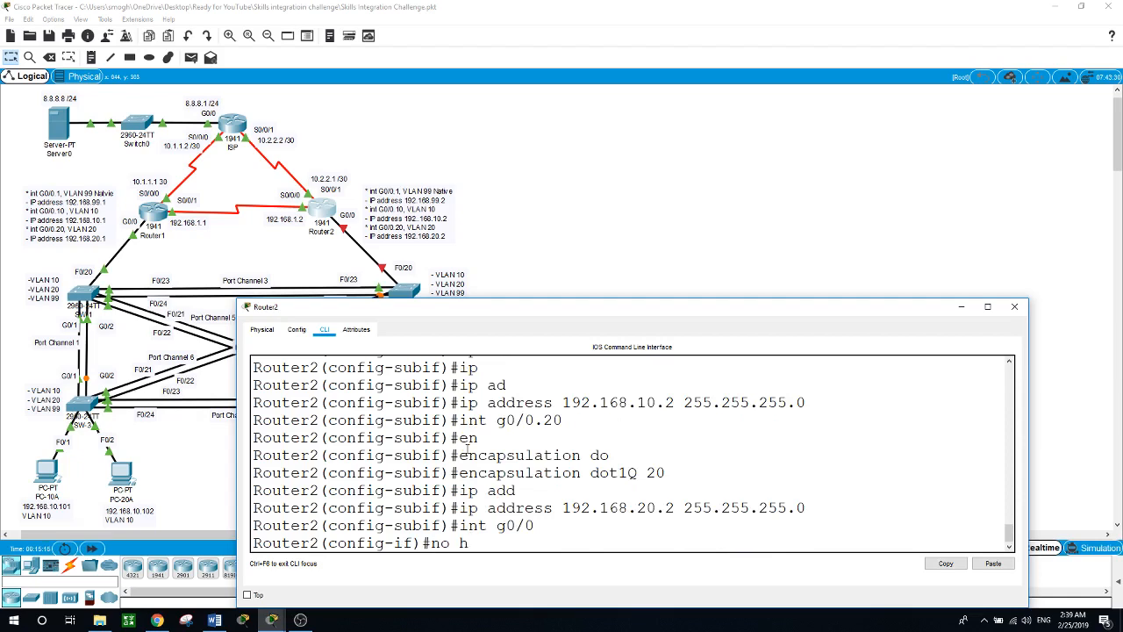
{"action": "type", "text": "d"}
{"action": "key", "text": "BackSpace"}
{"action": "key", "text": "BackSpace"}
{"action": "type", "text": "shut"}
{"action": "key", "text": "Return"}
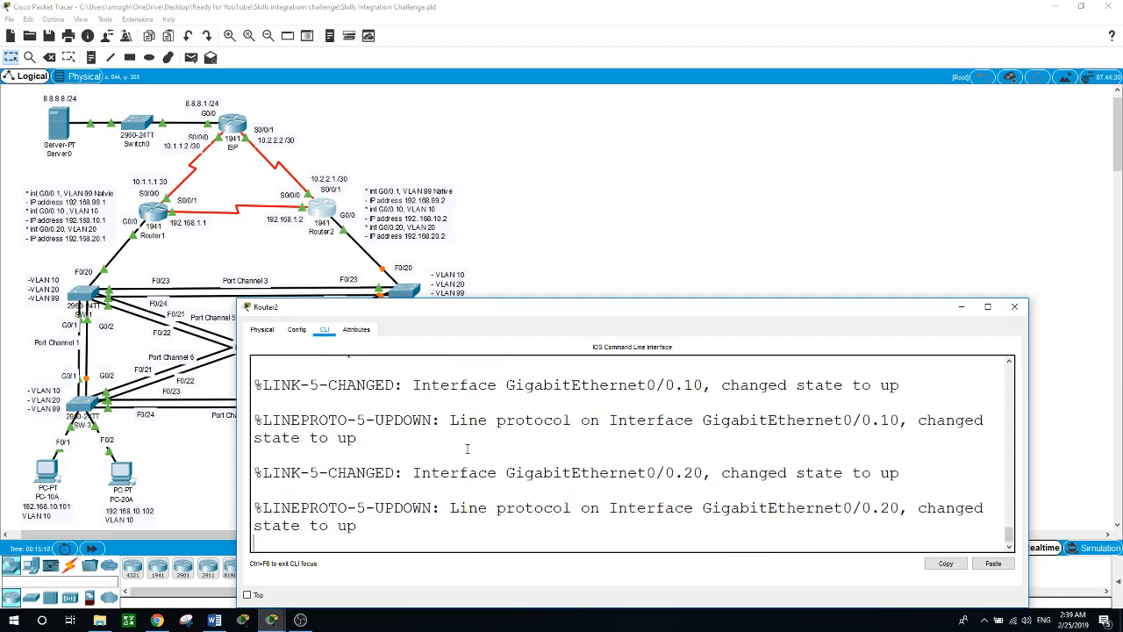
{"action": "key", "text": "Return"}
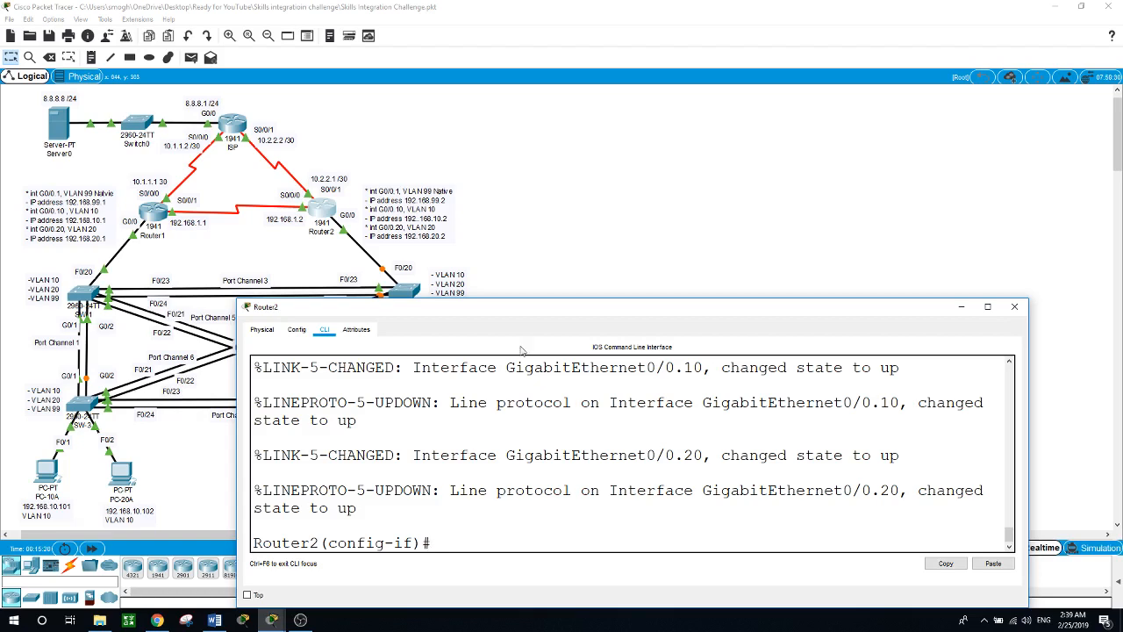
{"action": "left_click", "coordinate": [597, 216]}
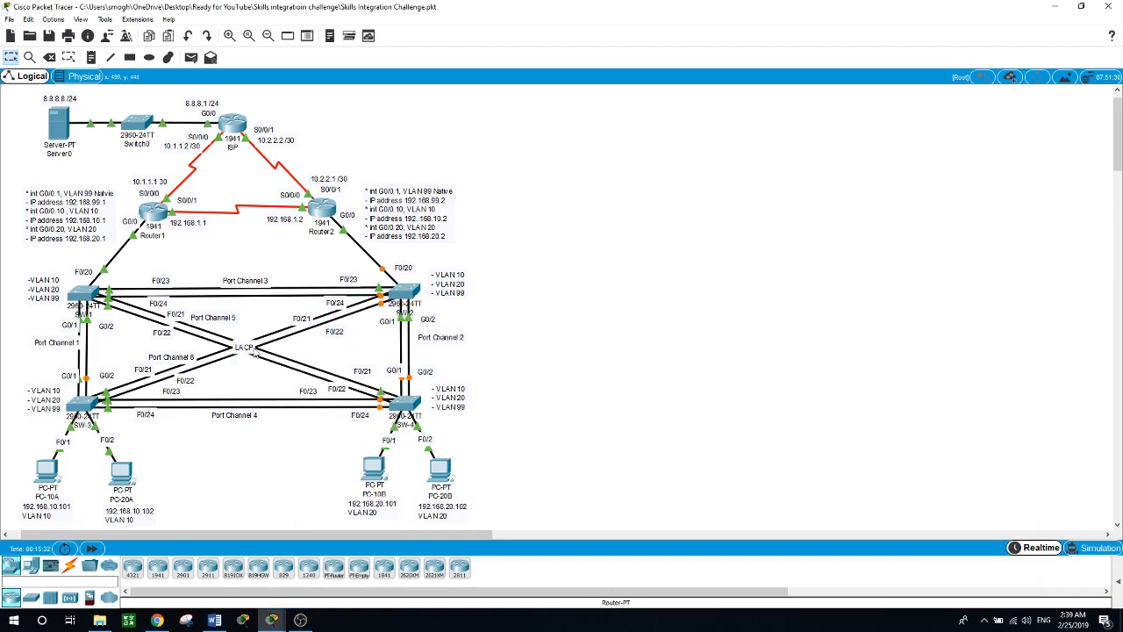
Step: Enter global configuration on SW-1 and set its VTP mode to server
{"action": "left_click", "coordinate": [85, 294]}
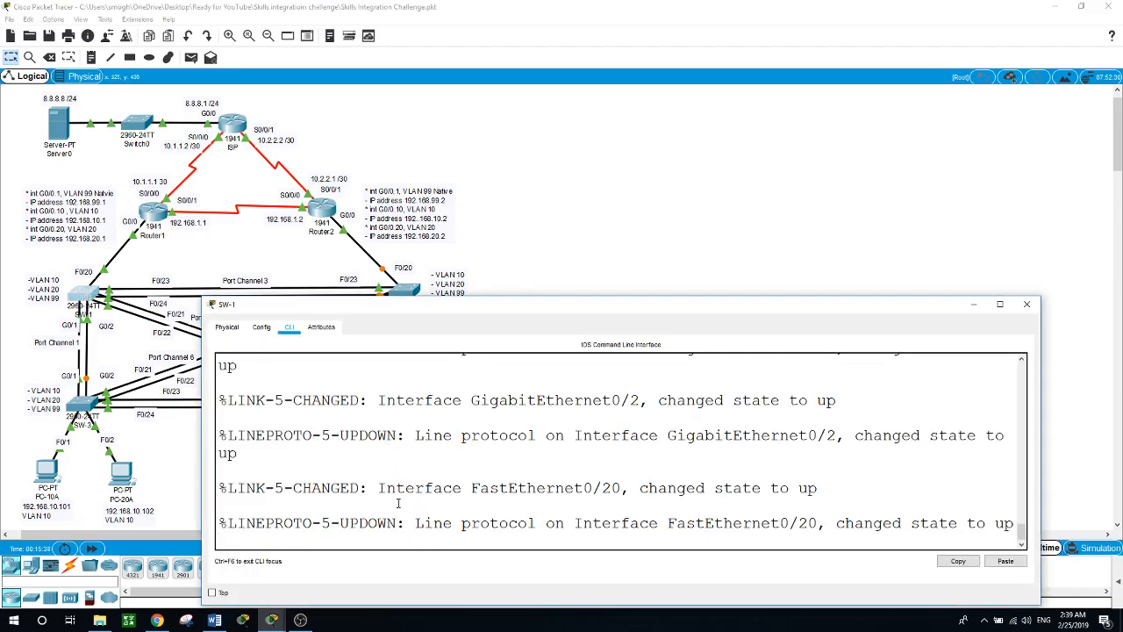
{"action": "key", "text": "Return"}
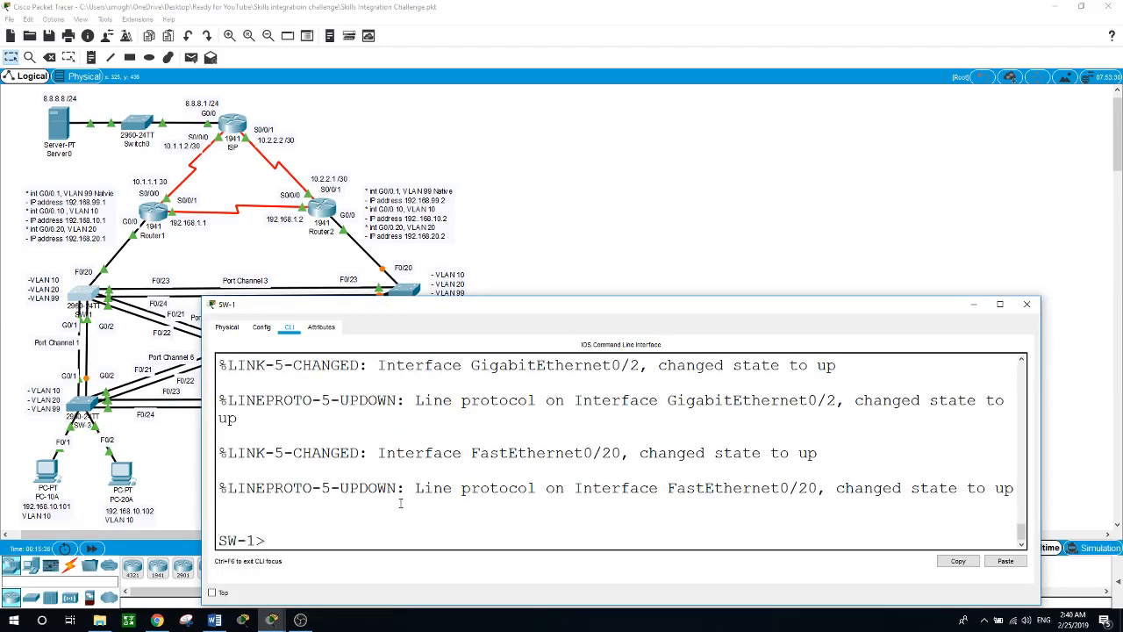
{"action": "type", "text": "conf t"}
{"action": "key", "text": "Return"}
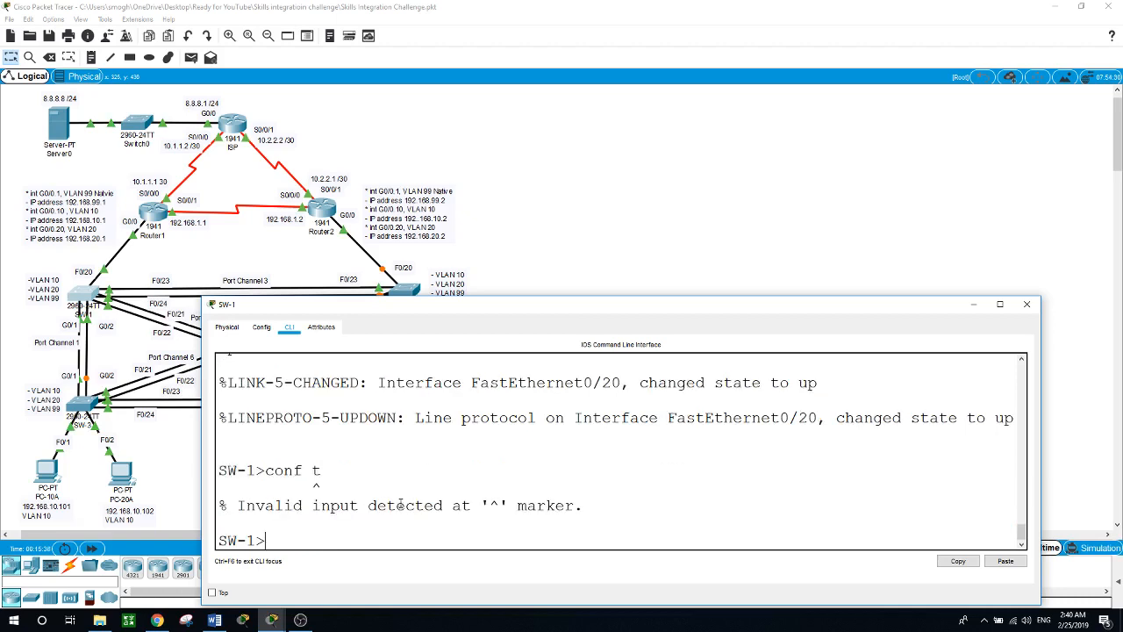
{"action": "type", "text": "en"}
{"action": "key", "text": "Return"}
{"action": "type", "text": "conf t"}
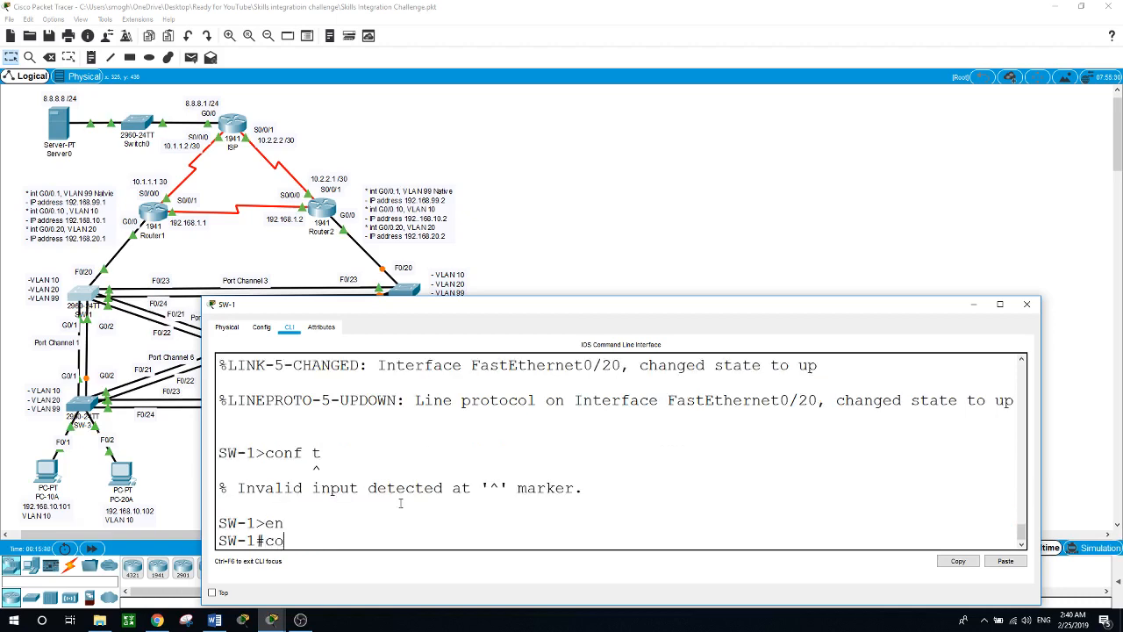
{"action": "key", "text": "Return"}
{"action": "type", "text": "vtp mod"}
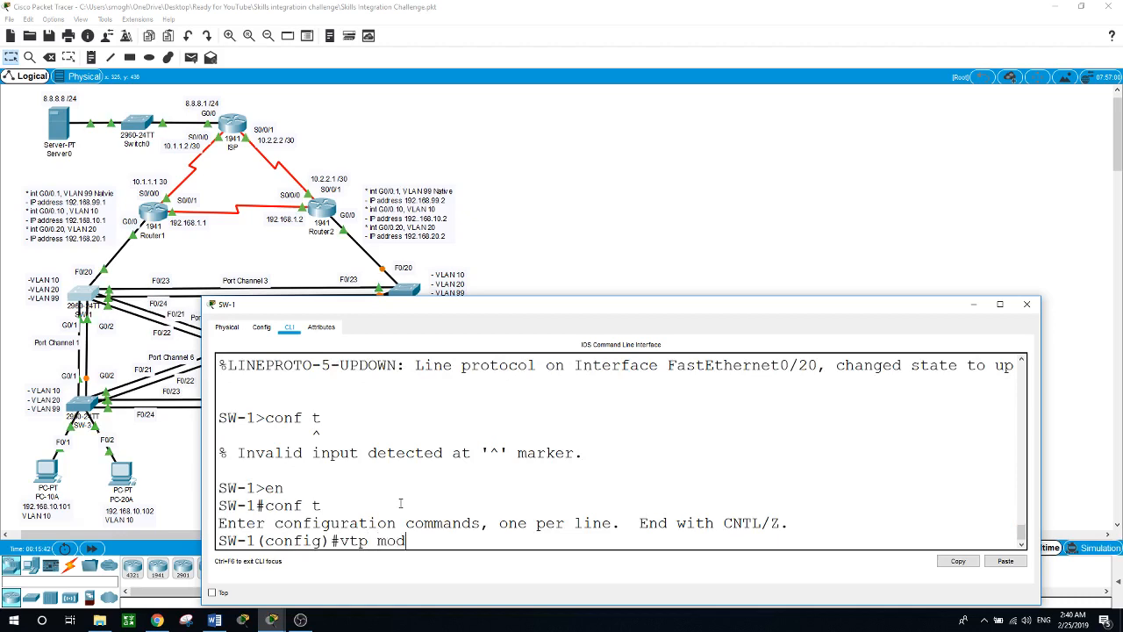
{"action": "key", "text": "Tab"}
{"action": "type", "text": "server"}
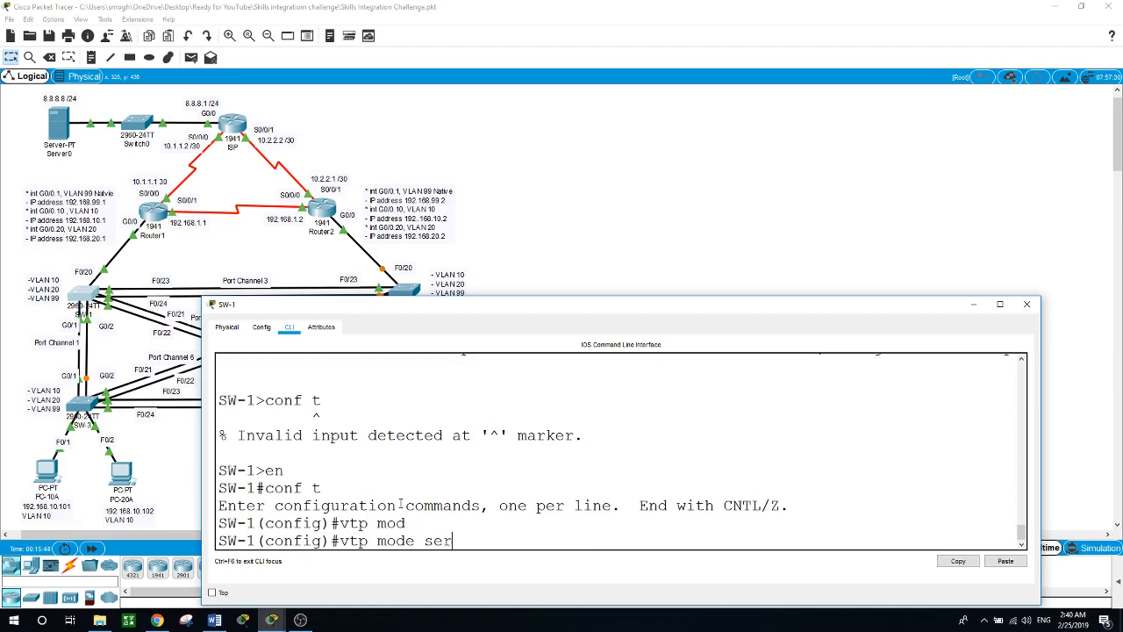
{"action": "key", "text": "Return"}
Step: Set SW-1's VTP domain to CCNA and give it a VTP password
{"action": "type", "text": "vtp "}
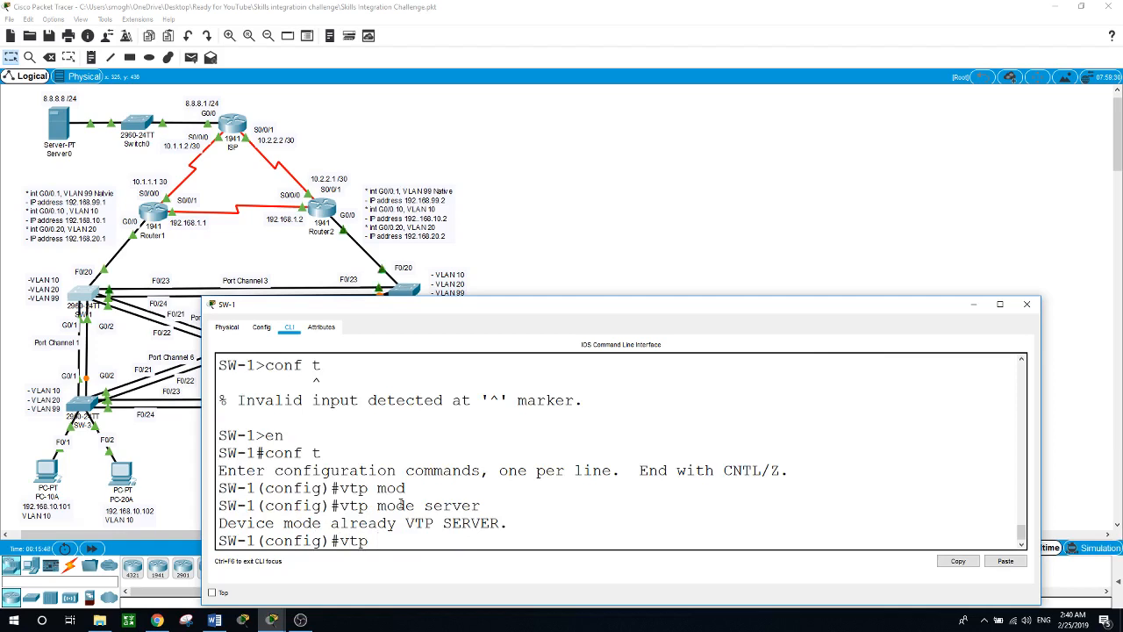
{"action": "type", "text": "dom"}
{"action": "key", "text": "Tab"}
{"action": "type", "text": "CCNA"}
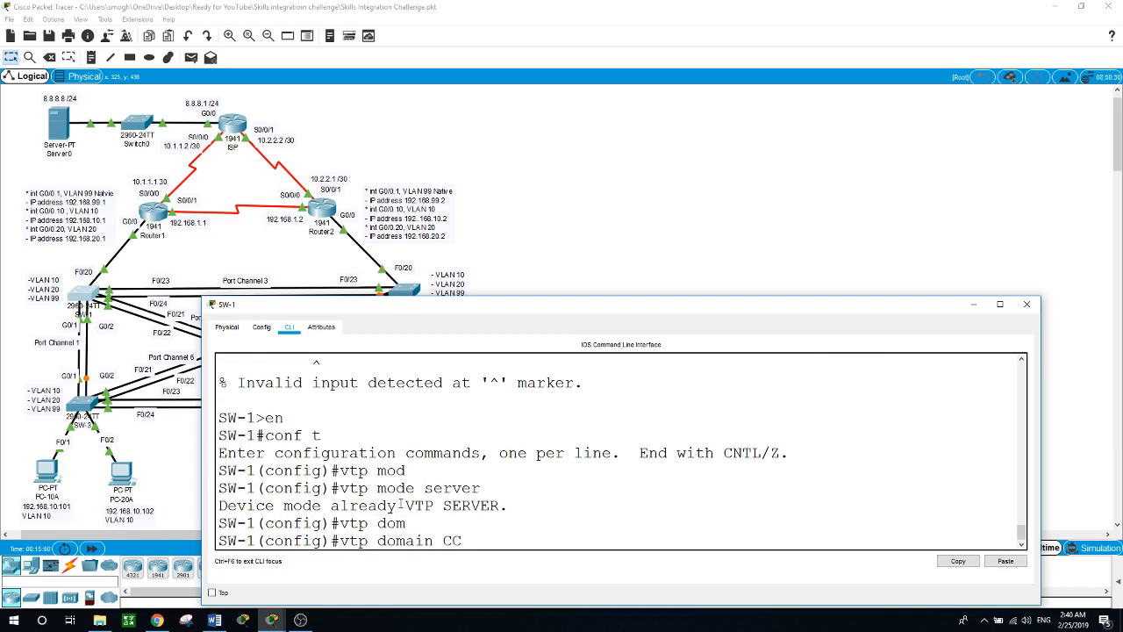
{"action": "key", "text": "BackSpace"}
{"action": "key", "text": "BackSpace"}
{"action": "type", "text": "NA"}
{"action": "key", "text": "Return"}
{"action": "type", "text": "vtp p"}
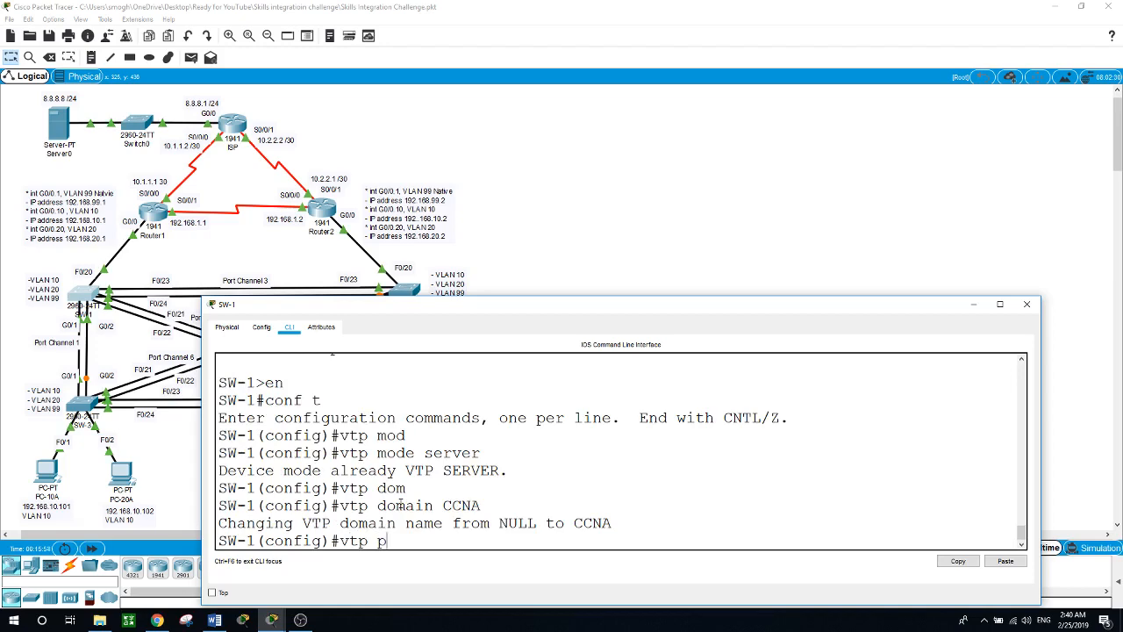
{"action": "key", "text": "Tab"}
{"action": "type", "text": "cisco"}
{"action": "key", "text": "Return"}
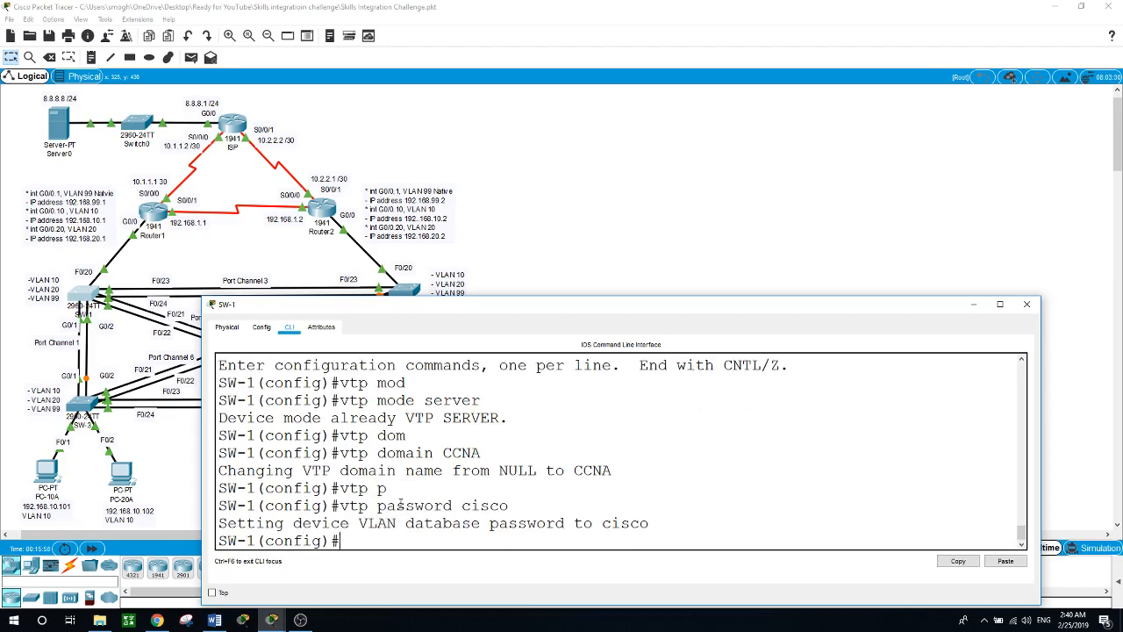
{"action": "left_click", "coordinate": [407, 290]}
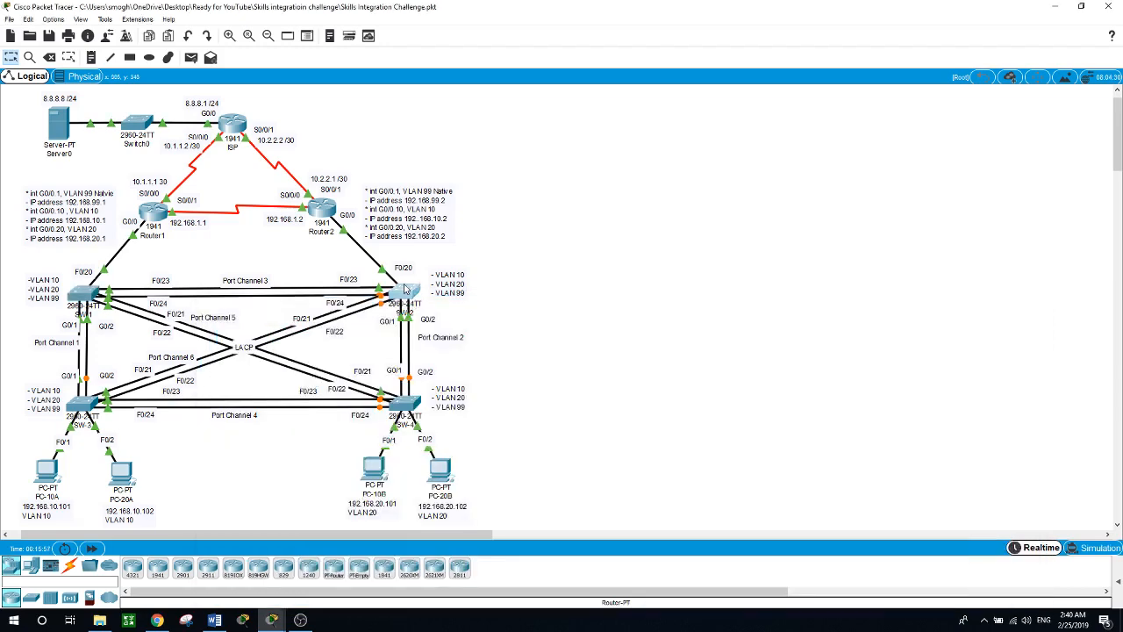
Step: Enter global configuration on SW-2 and set its VTP mode to client
{"action": "key", "text": "Return"}
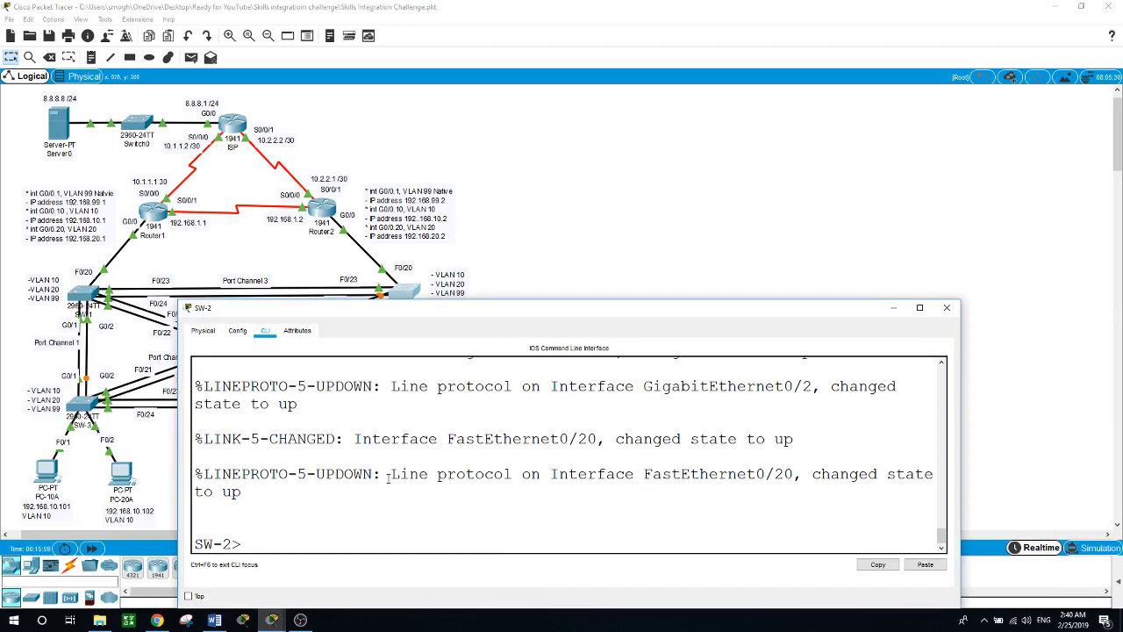
{"action": "type", "text": "en"}
{"action": "key", "text": "Return"}
{"action": "type", "text": "co"}
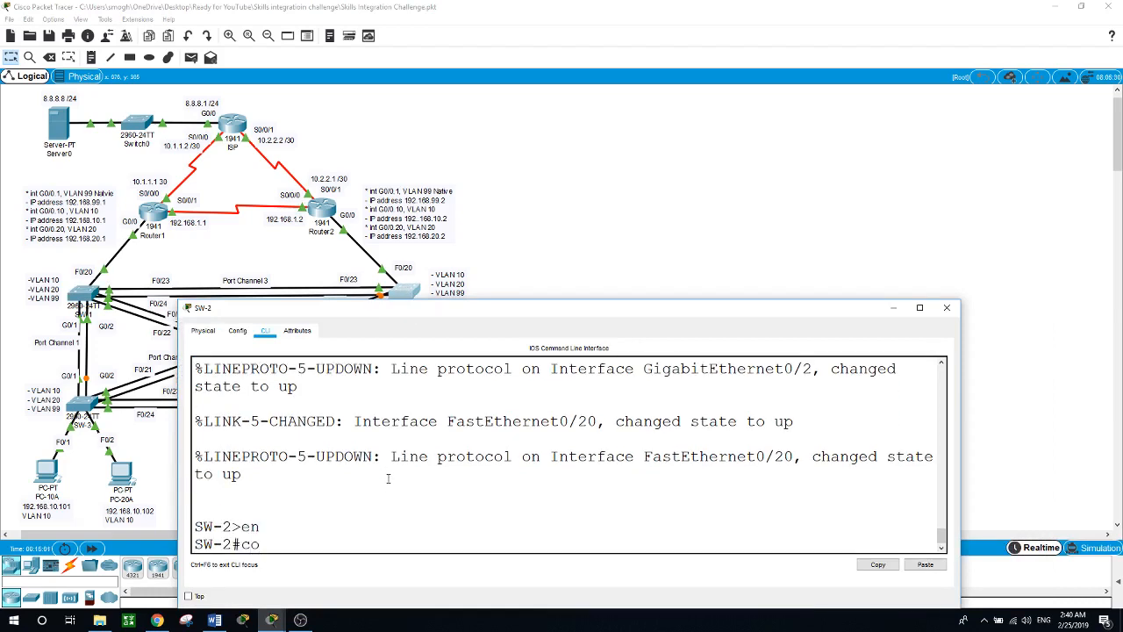
{"action": "type", "text": "nf t"}
{"action": "key", "text": "Return"}
{"action": "type", "text": "vtp"}
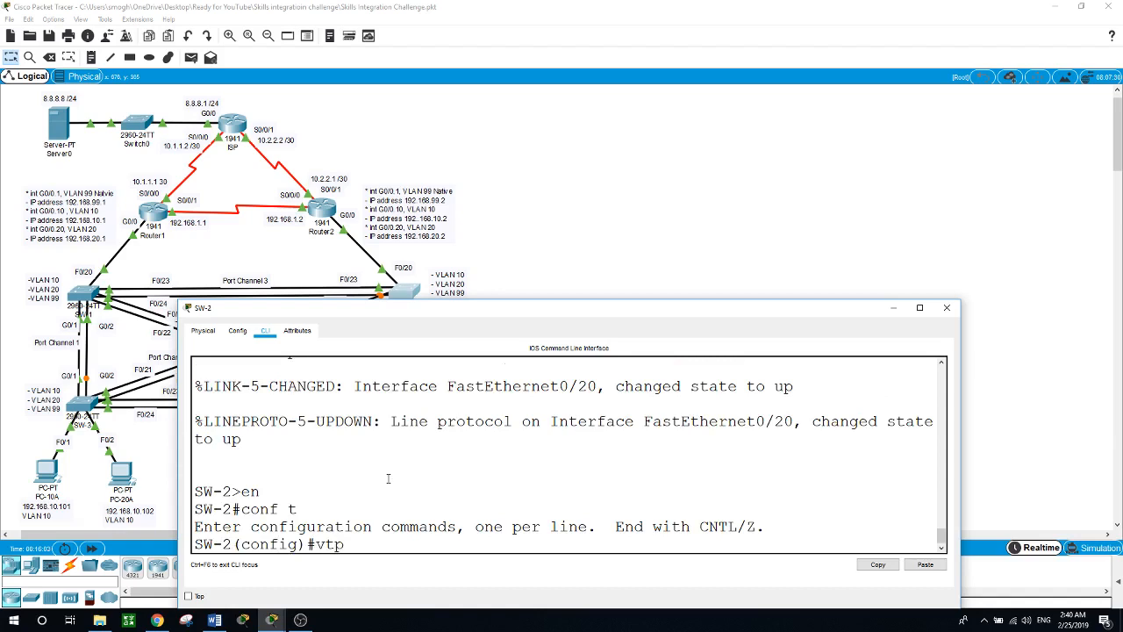
{"action": "type", "text": " mode"}
{"action": "key", "text": "Tab"}
{"action": "type", "text": "client"}
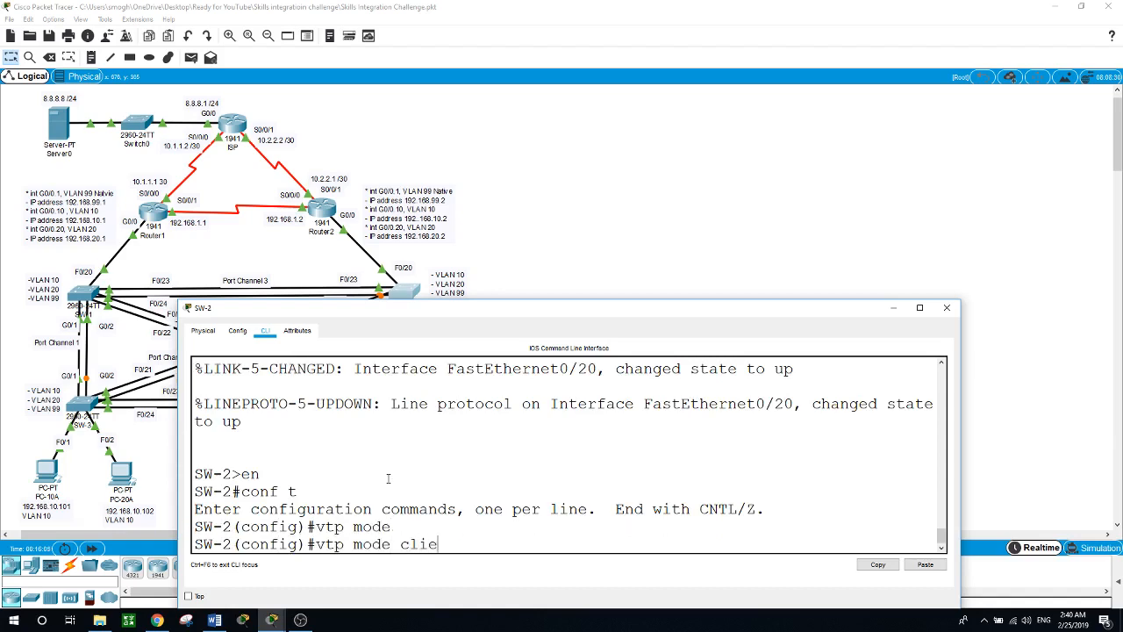
{"action": "key", "text": "Return"}
Step: Set SW-2's VTP domain to CCNA and the shared VTP password, then exit configuration mode
{"action": "type", "text": "vtp"}
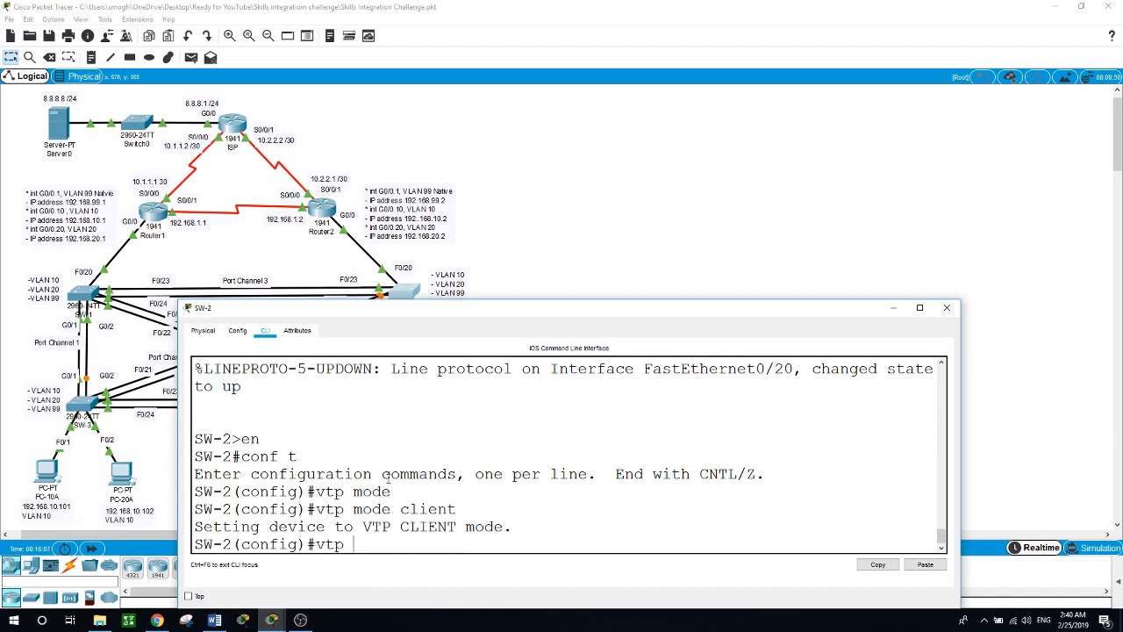
{"action": "type", "text": " dom"}
{"action": "key", "text": "Tab"}
{"action": "type", "text": "CCNA"}
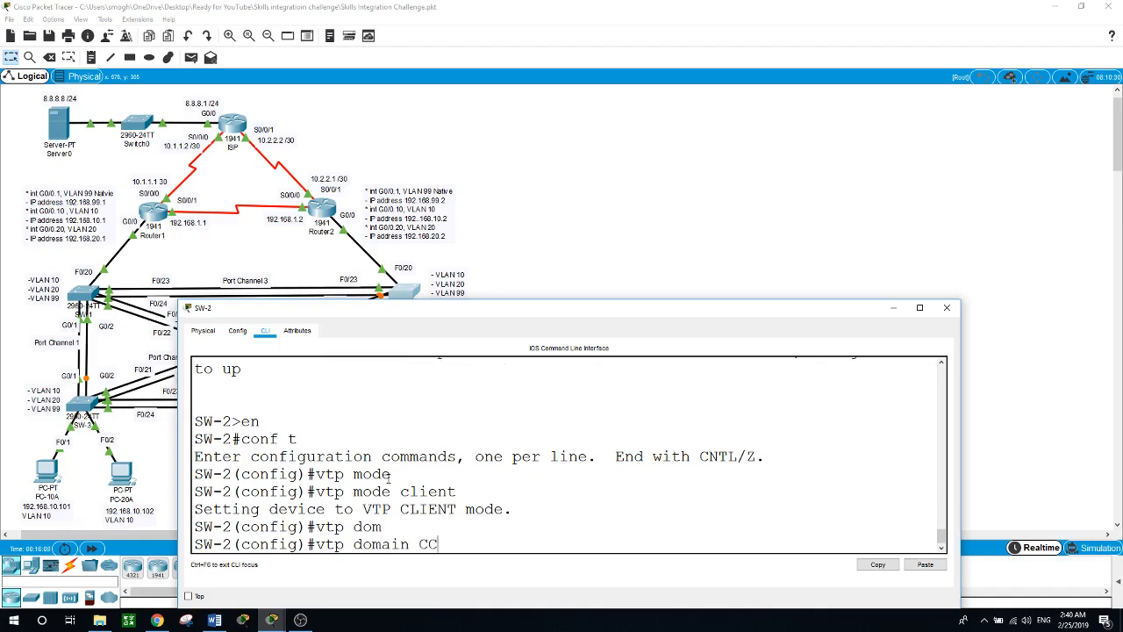
{"action": "key", "text": "Return"}
{"action": "type", "text": "vtop"}
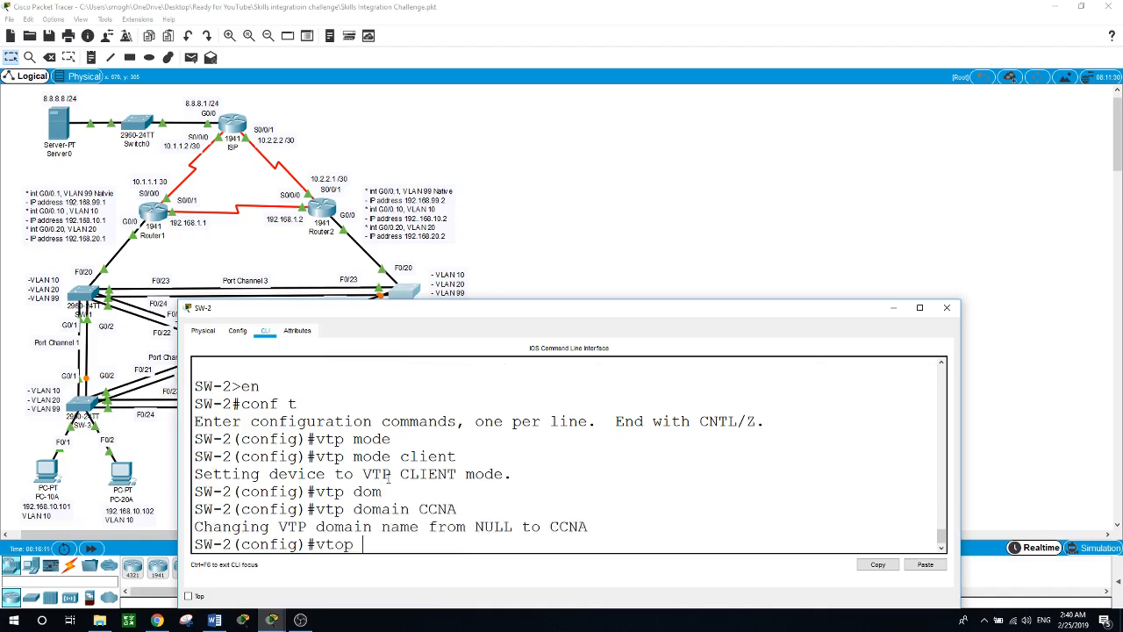
{"action": "key", "text": "BackSpace"}
{"action": "key", "text": "BackSpace"}
{"action": "key", "text": "BackSpace"}
{"action": "type", "text": "p p"}
{"action": "key", "text": "Tab"}
{"action": "type", "text": "cisco"}
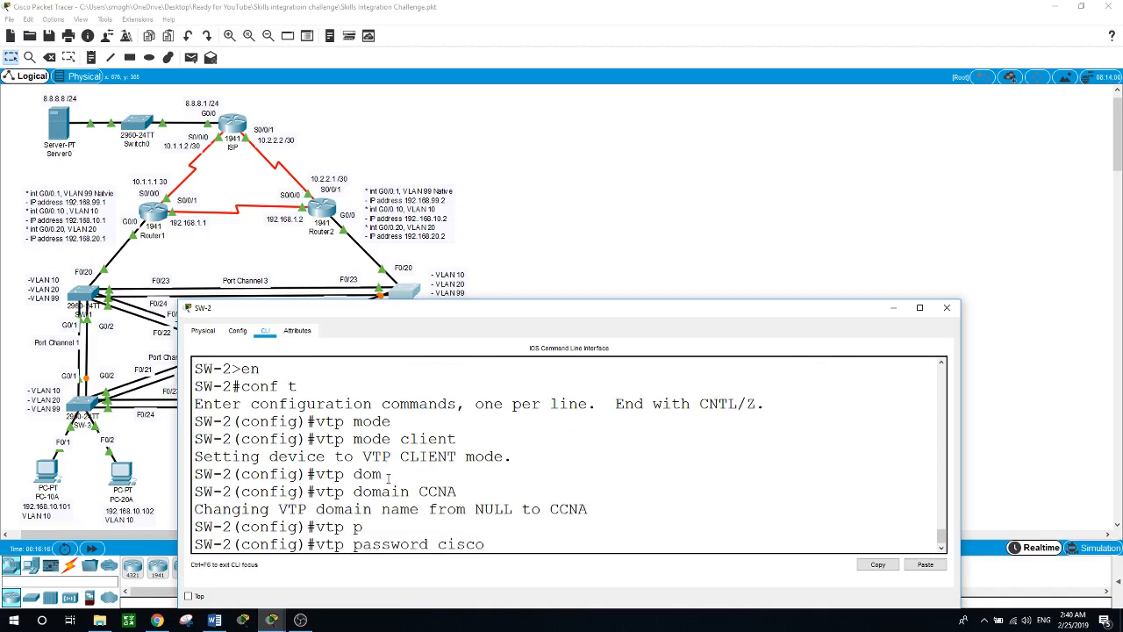
{"action": "key", "text": "Return"}
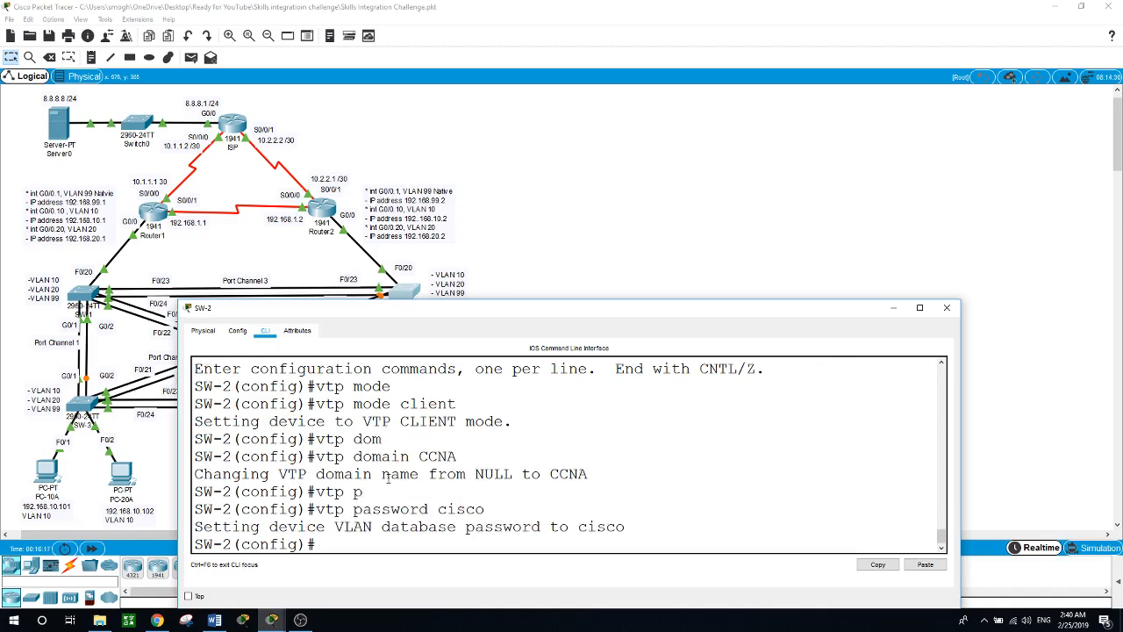
{"action": "type", "text": "exit"}
{"action": "key", "text": "Return"}
{"action": "type", "text": "show"}
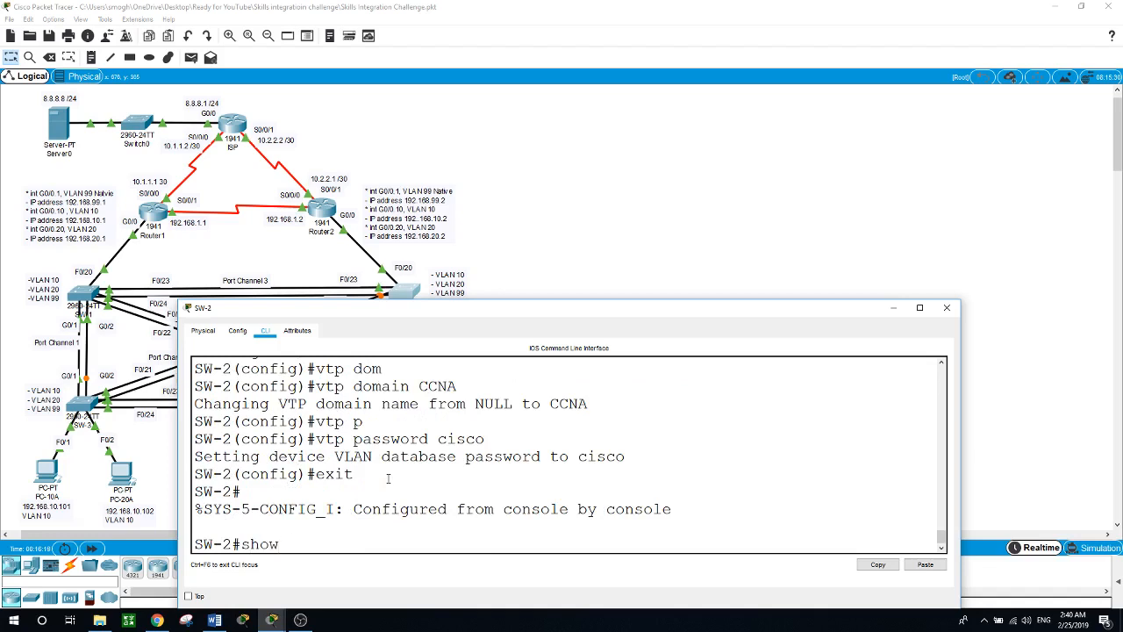
{"action": "type", "text": " vtp status"}
Step: Show SW-2's VTP status and highlight the Client operating mode and VTP version 2
{"action": "key", "text": "Return"}
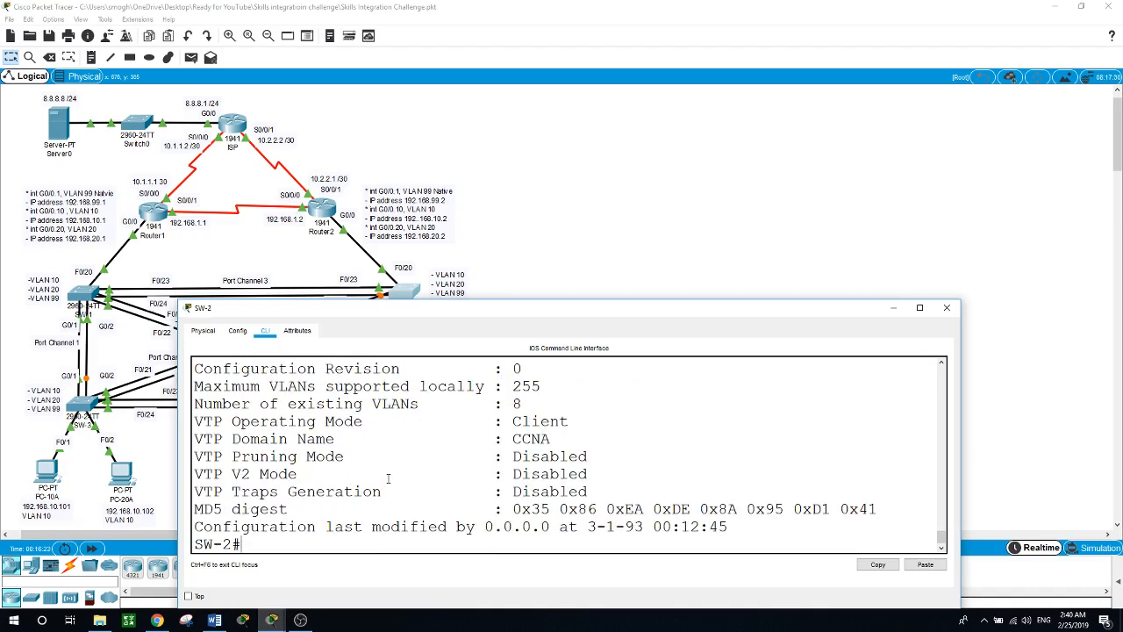
{"action": "left_click_drag", "start_coordinate": [569, 422], "coordinate": [512, 438]}
{"action": "scroll", "coordinate": [616, 442], "scroll_direction": "up", "scroll_amount": 2}
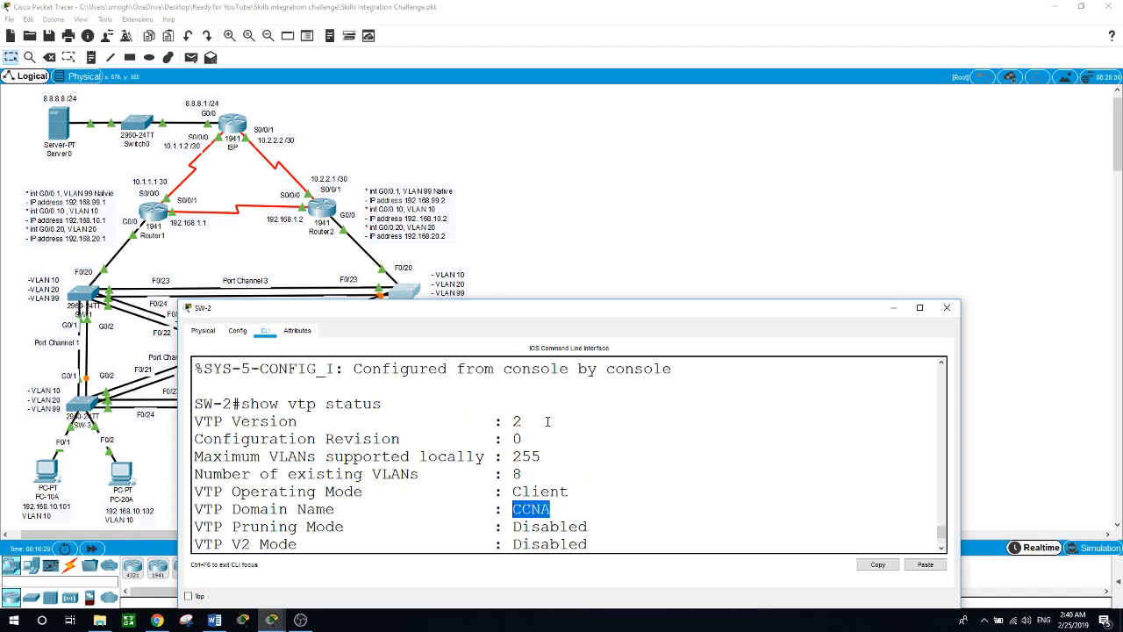
{"action": "left_click_drag", "start_coordinate": [548, 422], "coordinate": [509, 437]}
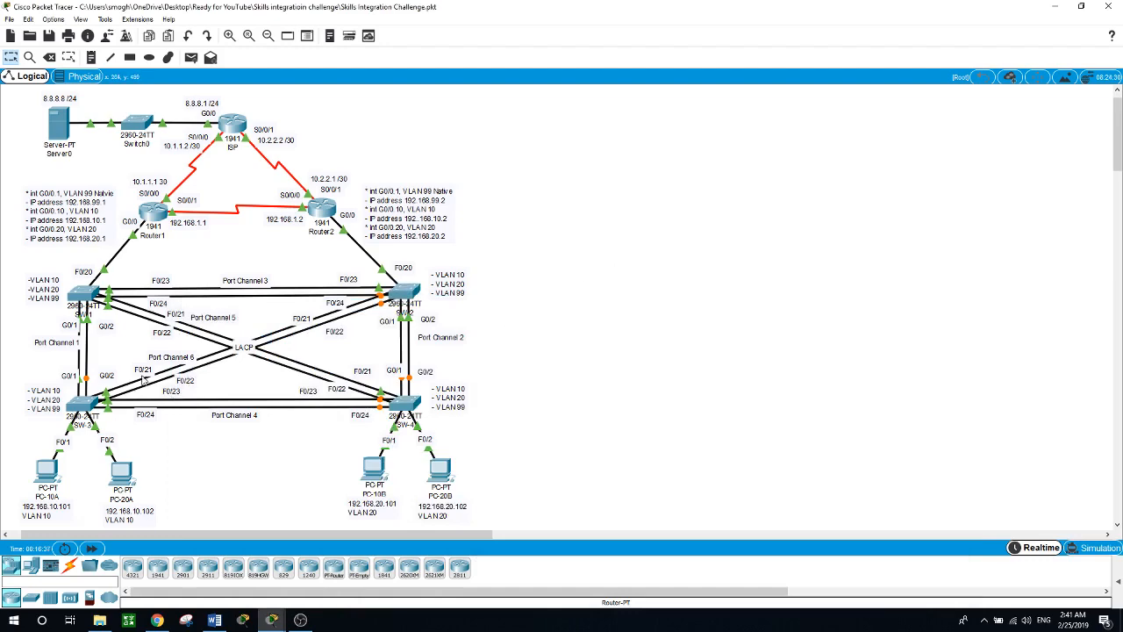
Step: On SW-3's console, enter global configuration and set VTP mode to client
{"action": "left_click", "coordinate": [77, 403]}
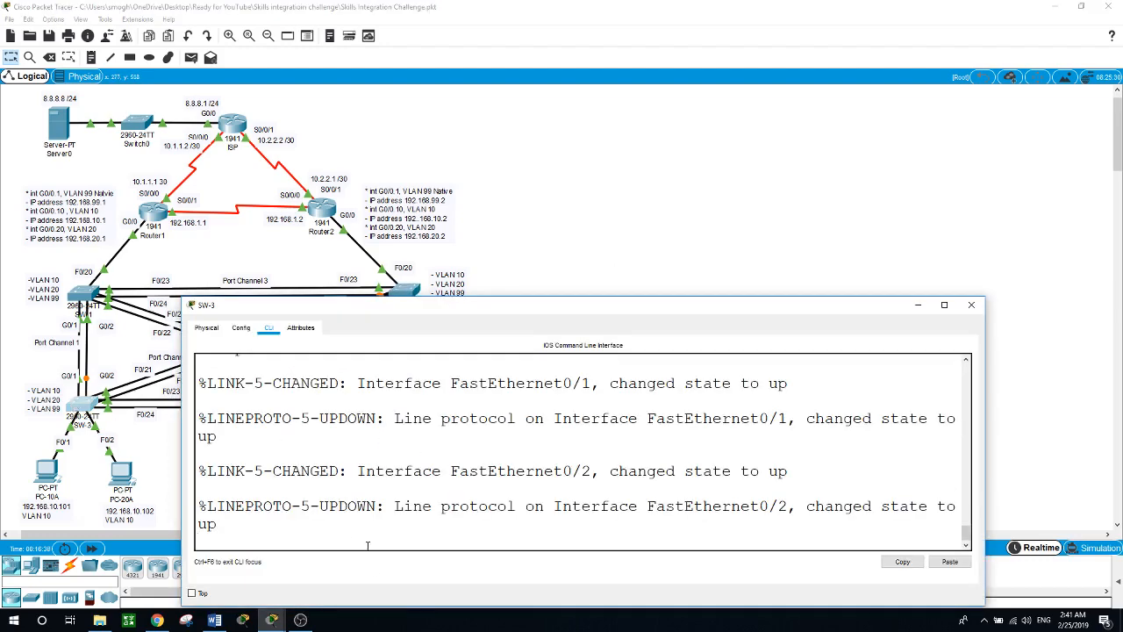
{"action": "key", "text": "Return"}
{"action": "type", "text": "en"}
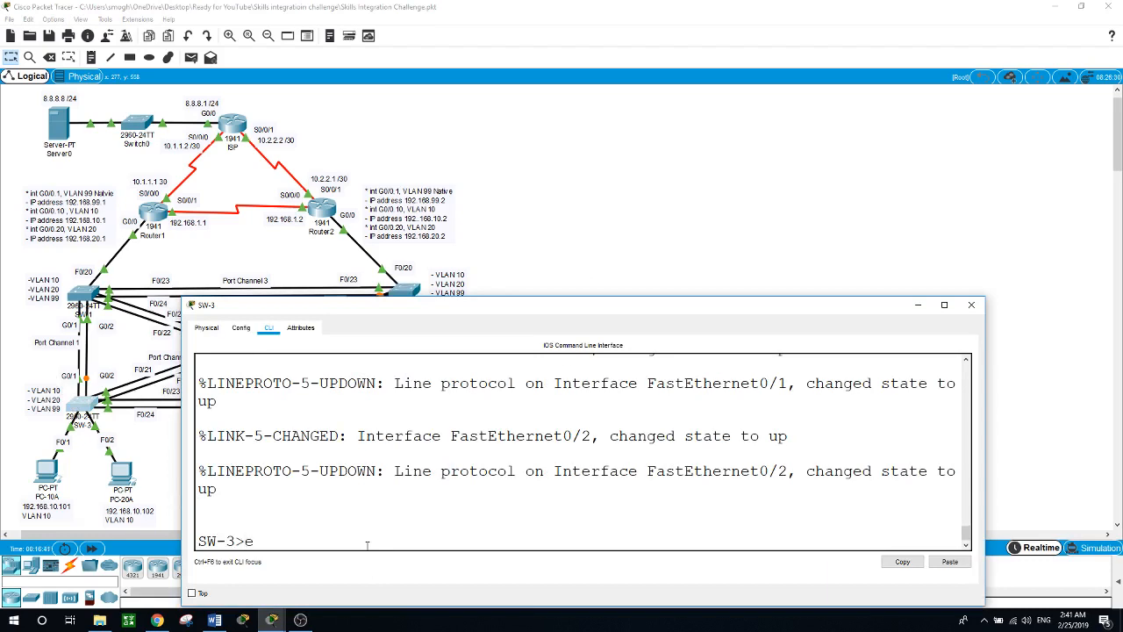
{"action": "key", "text": "Return"}
{"action": "type", "text": "conf t"}
{"action": "key", "text": "Return"}
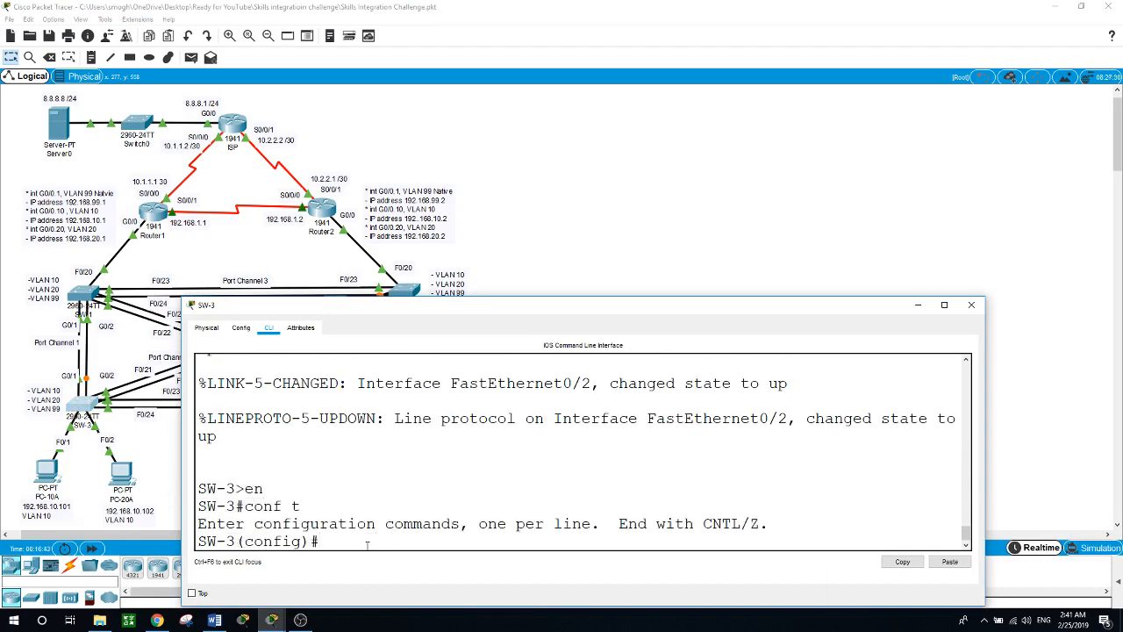
{"action": "type", "text": "vtp do"}
{"action": "key", "text": "BackSpace"}
{"action": "type", "text": "mod"}
{"action": "key", "text": "Tab"}
{"action": "type", "text": "client"}
{"action": "key", "text": "Return"}
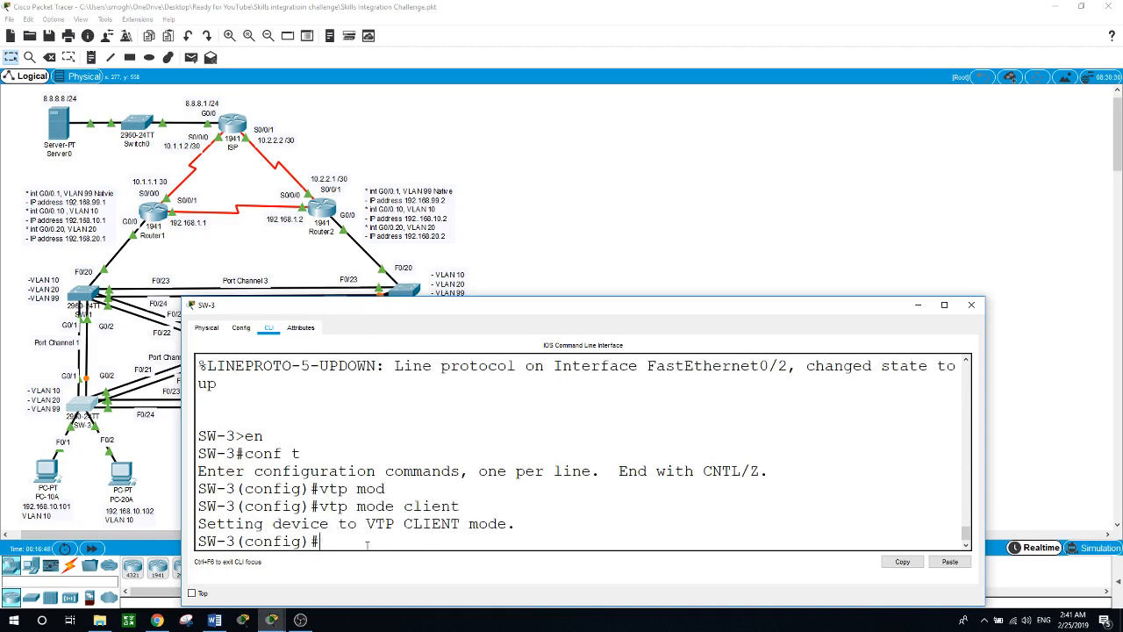
Step: Set SW-3's VTP domain to CCNA with the shared VTP password, then return to the topology
{"action": "type", "text": "vtp do"}
{"action": "key", "text": "Tab"}
{"action": "type", "text": "CC"}
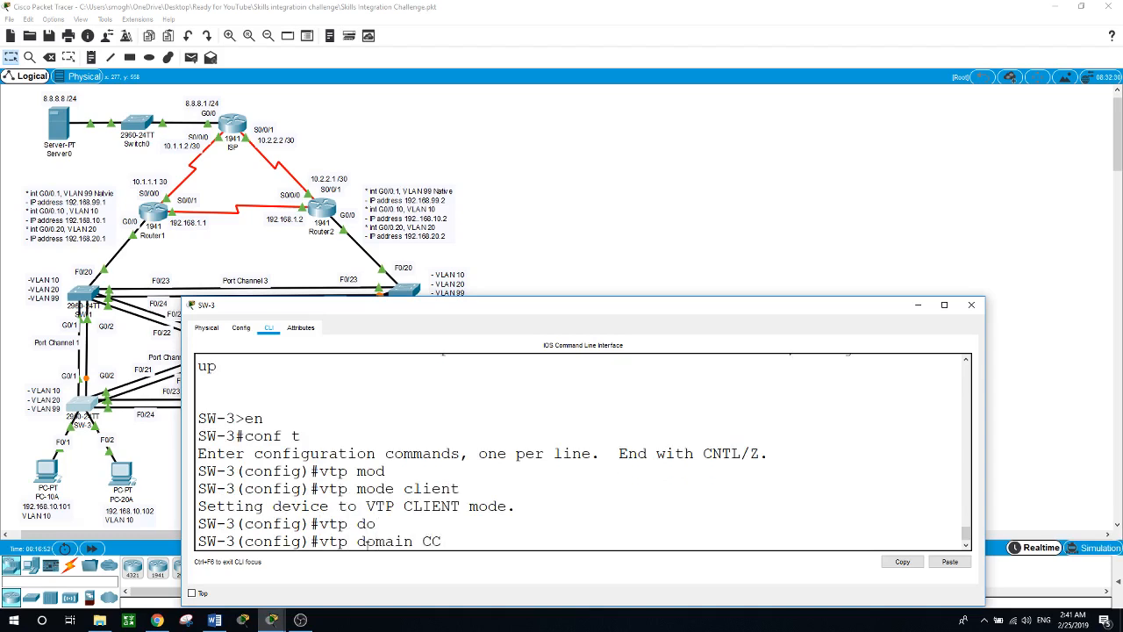
{"action": "type", "text": "NA"}
{"action": "key", "text": "Return"}
{"action": "type", "text": "vtp"}
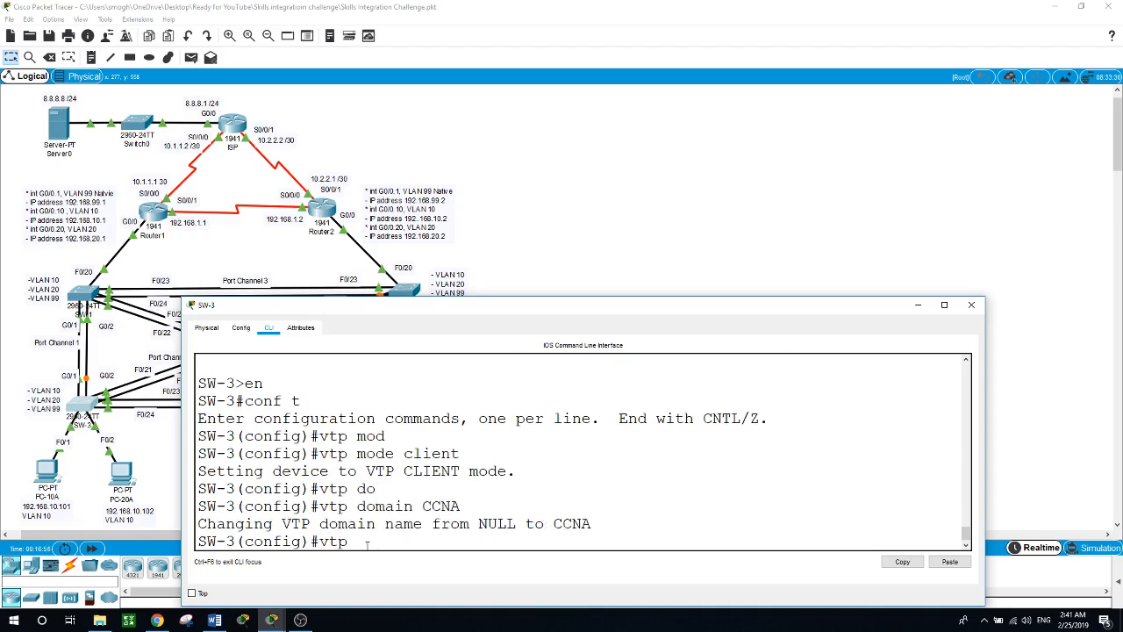
{"action": "type", "text": " p"}
{"action": "key", "text": "Tab"}
{"action": "type", "text": "cisco"}
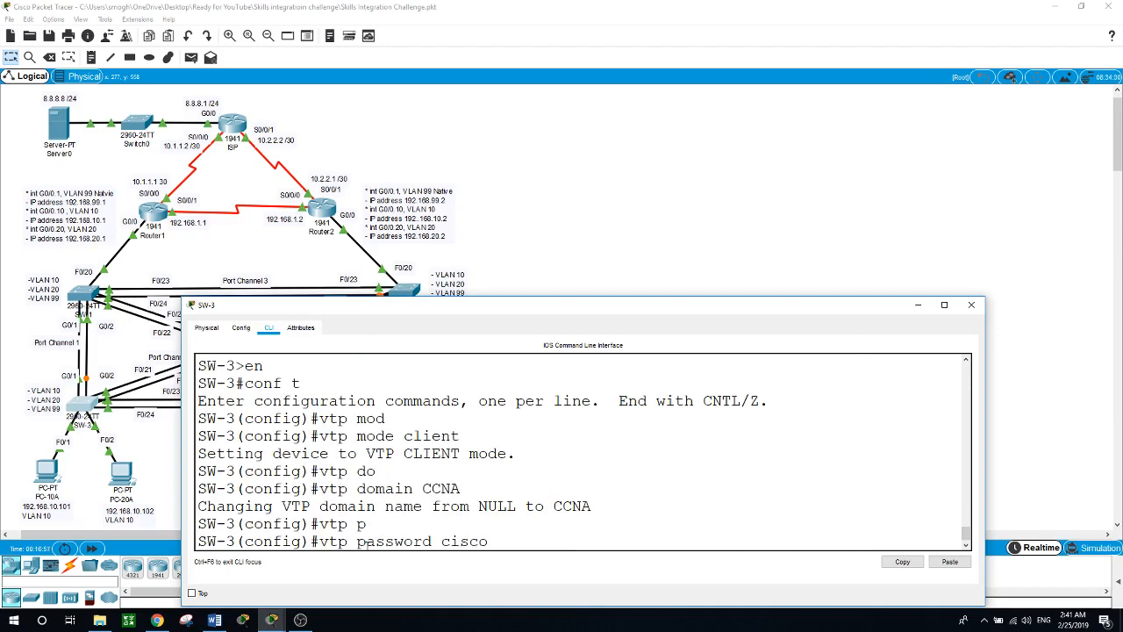
{"action": "key", "text": "Return"}
{"action": "left_click", "coordinate": [523, 249]}
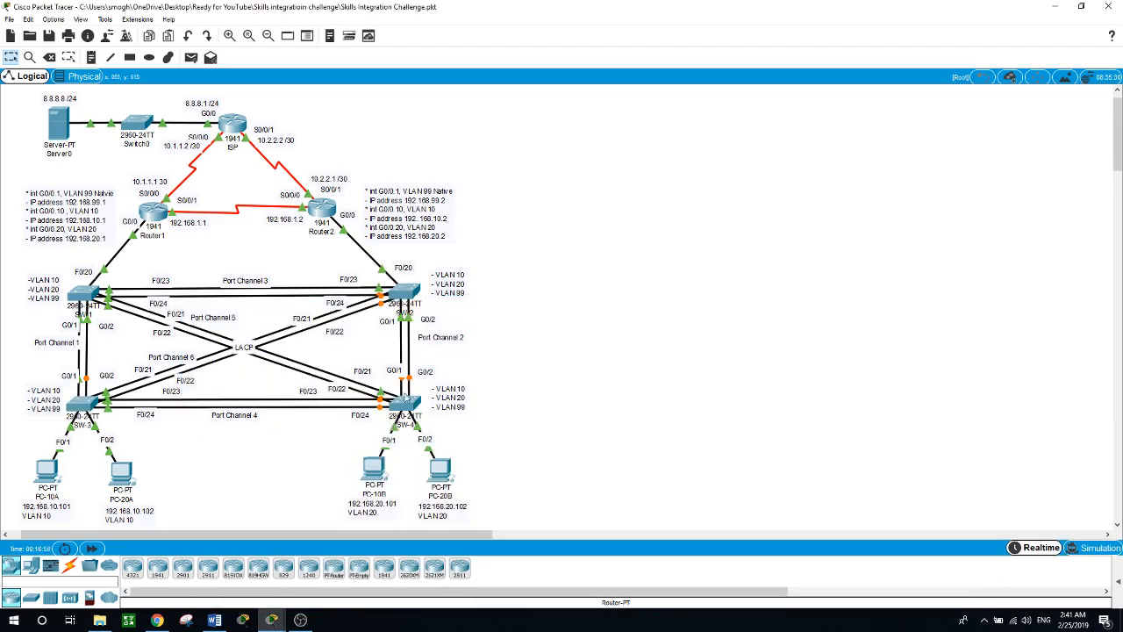
Step: On SW-4's console, enter global configuration and set VTP mode to client
{"action": "left_click", "coordinate": [406, 397]}
{"action": "key", "text": "Return"}
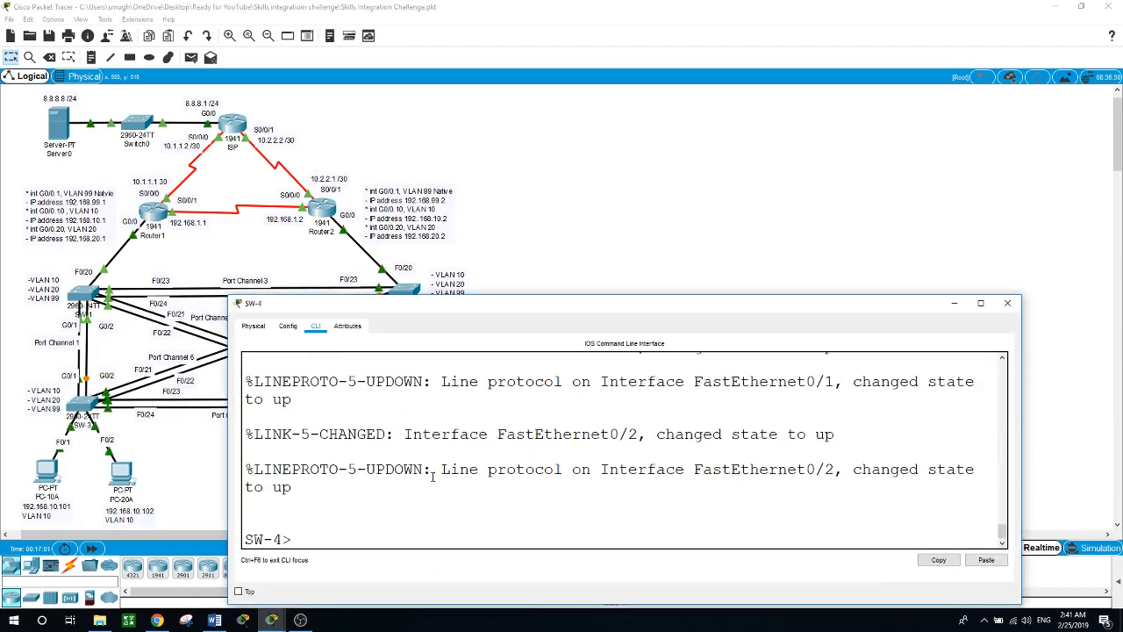
{"action": "type", "text": "en"}
{"action": "key", "text": "Return"}
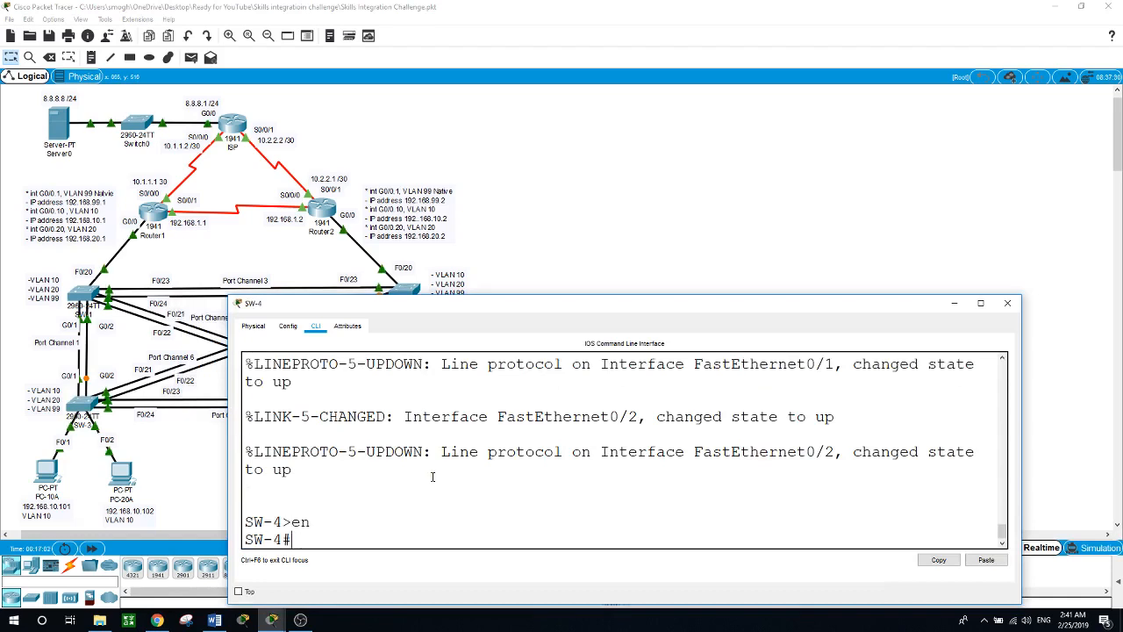
{"action": "type", "text": "conf t"}
{"action": "key", "text": "Return"}
{"action": "type", "text": "vtp mod"}
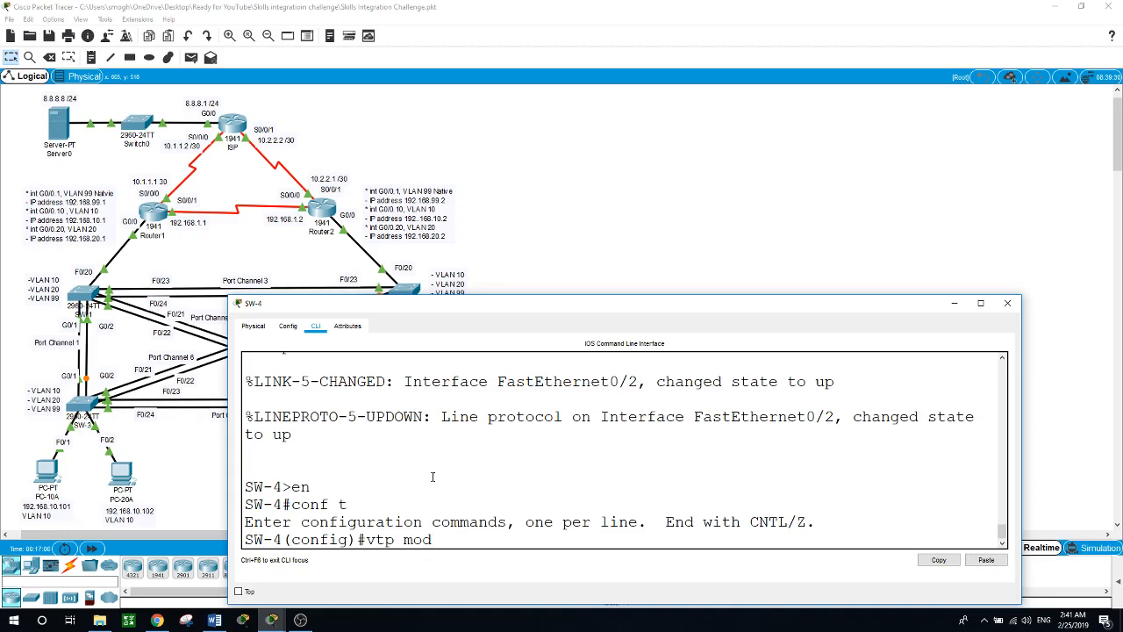
{"action": "key", "text": "Tab"}
{"action": "type", "text": "client"}
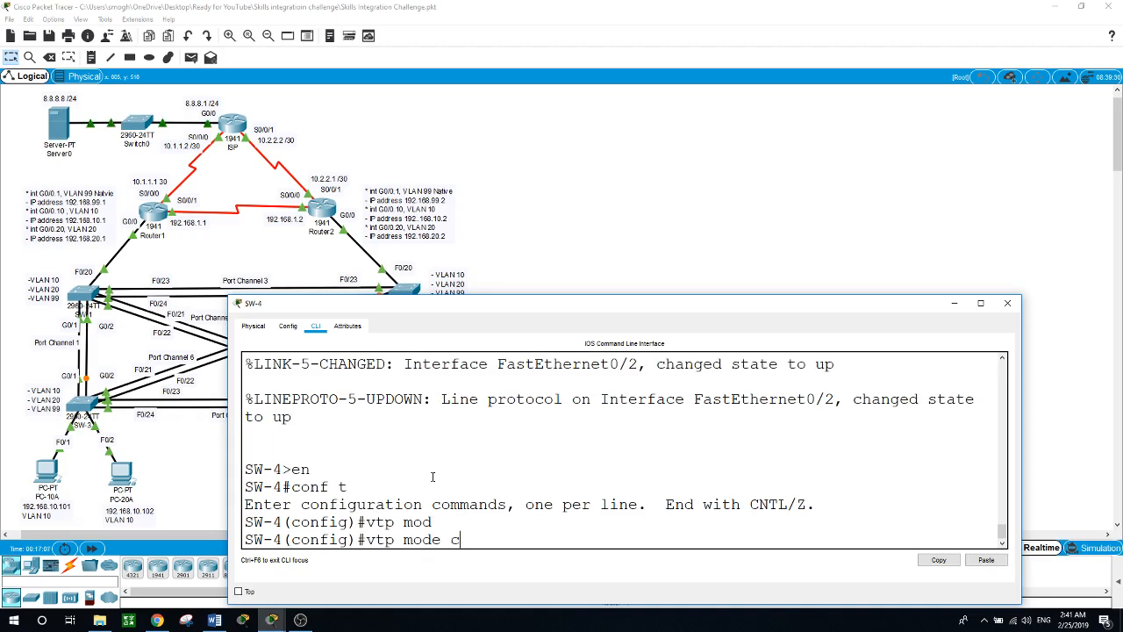
{"action": "key", "text": "Return"}
Step: Set SW-4's VTP domain to CCNA with the shared VTP password, then return to the topology
{"action": "type", "text": "vtp "}
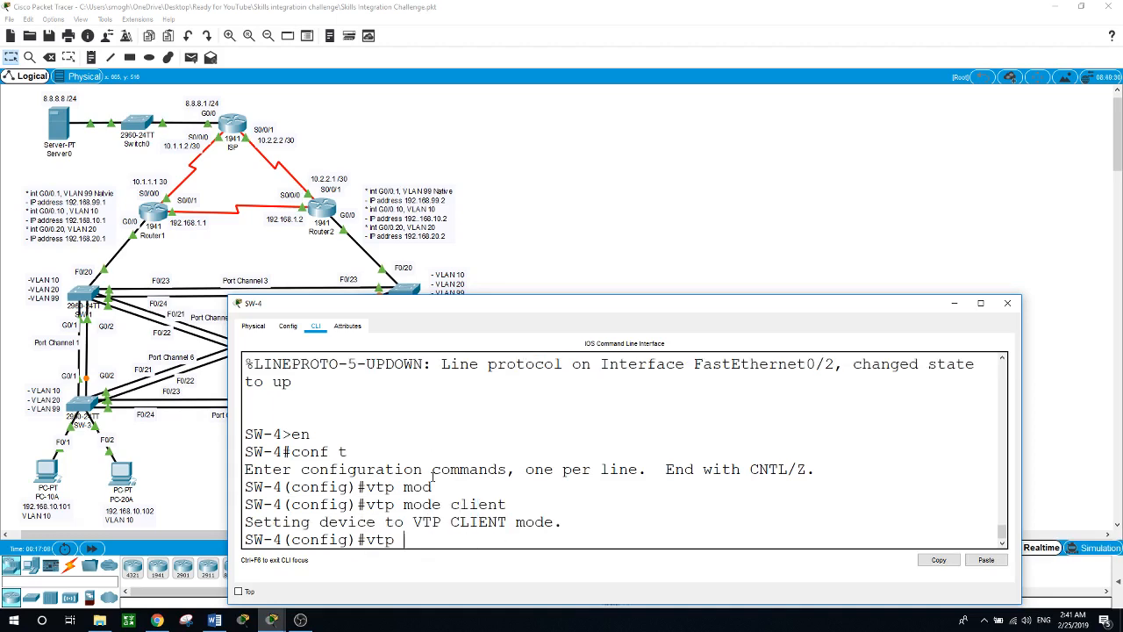
{"action": "type", "text": "do"}
{"action": "key", "text": "Tab"}
{"action": "type", "text": "CCNA"}
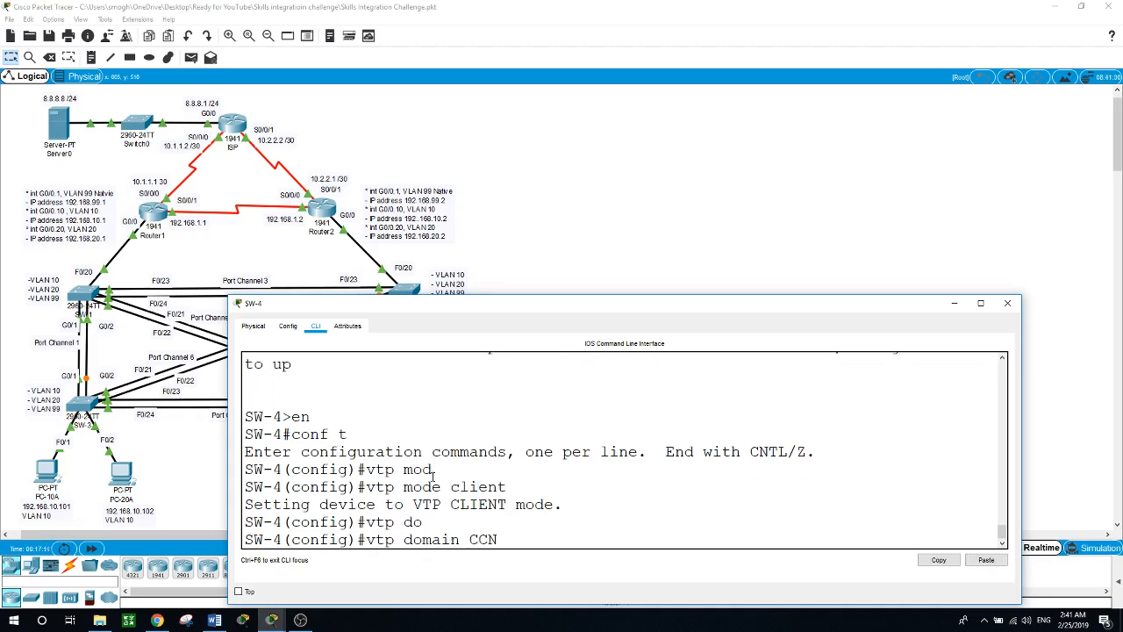
{"action": "key", "text": "Return"}
{"action": "type", "text": "vtp p"}
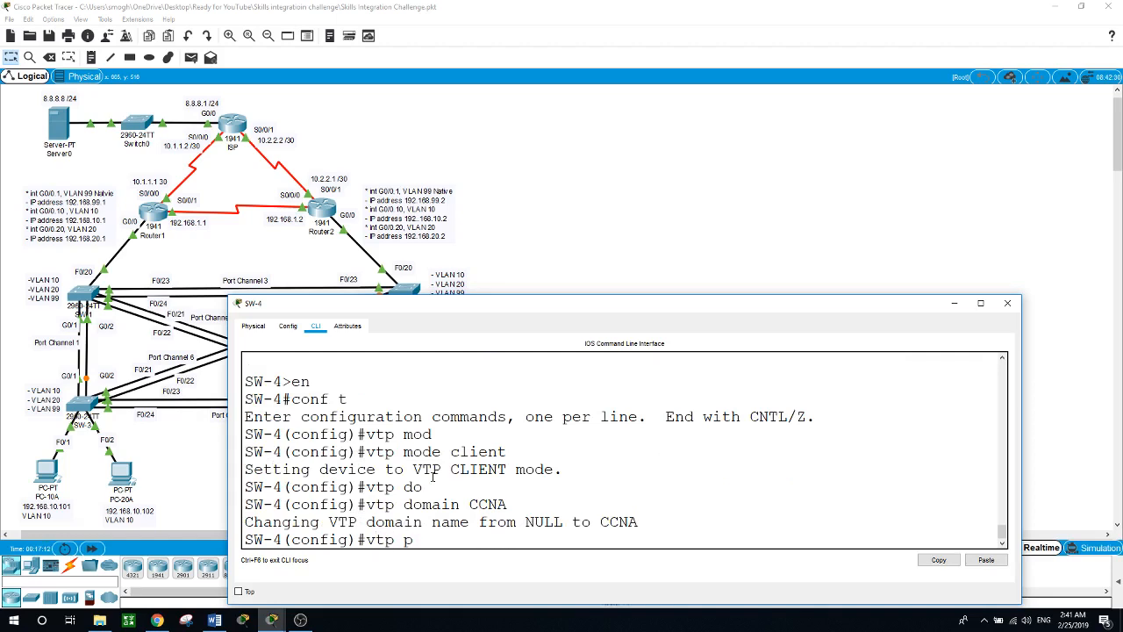
{"action": "key", "text": "Tab"}
{"action": "type", "text": "cisco"}
{"action": "key", "text": "Return"}
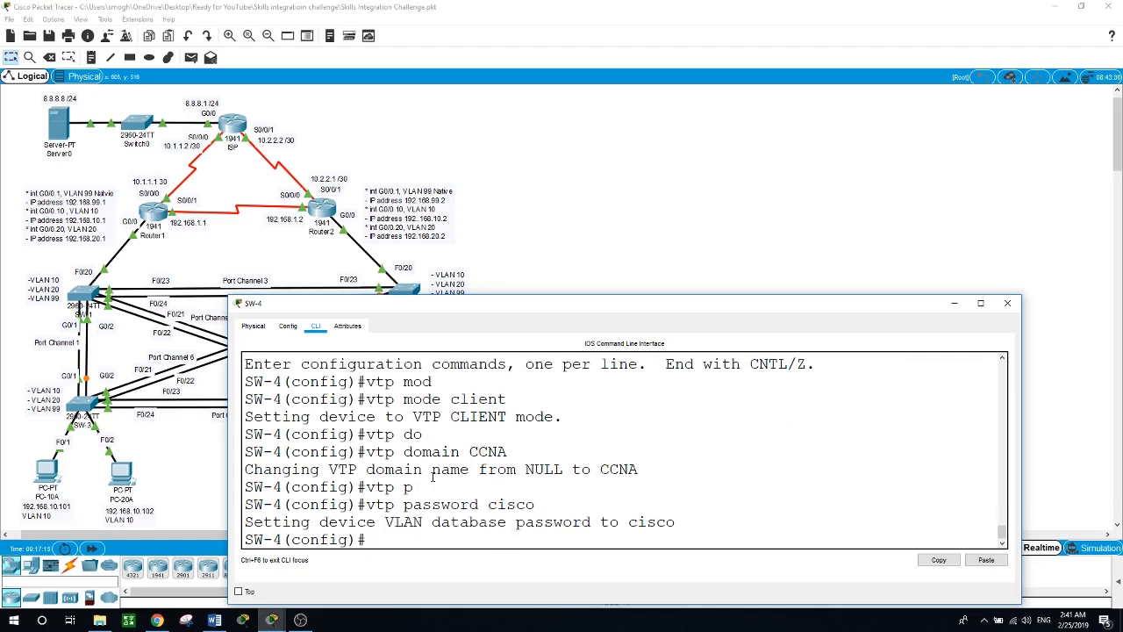
{"action": "left_click", "coordinate": [539, 223]}
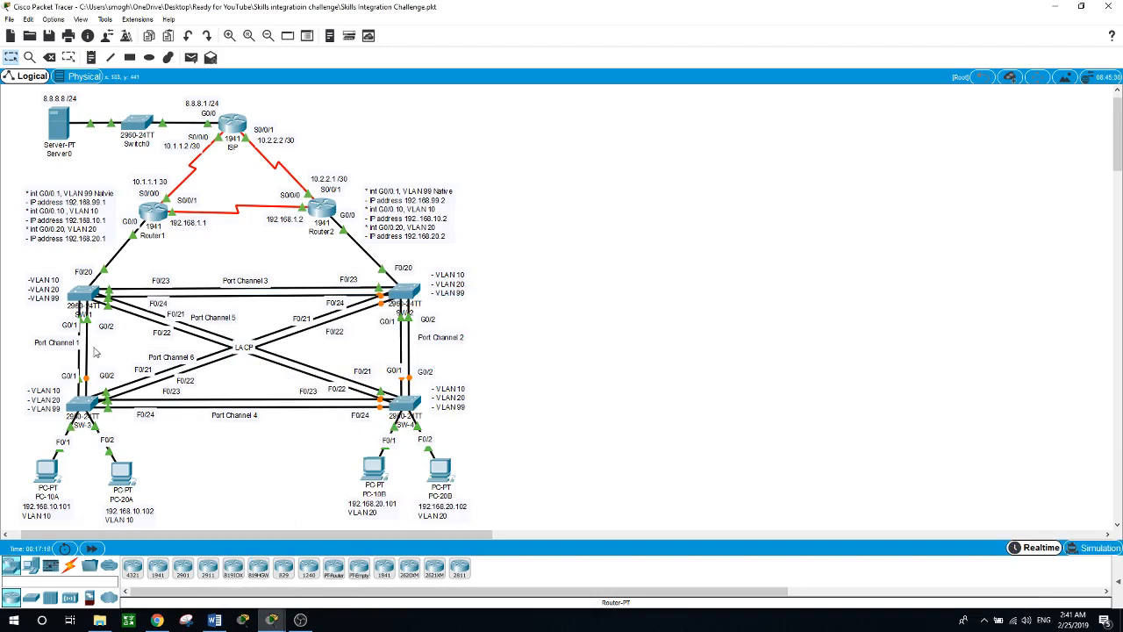
Step: On SW-1, select ports F0/1–9 with int range and make them access ports
{"action": "left_click", "coordinate": [86, 298]}
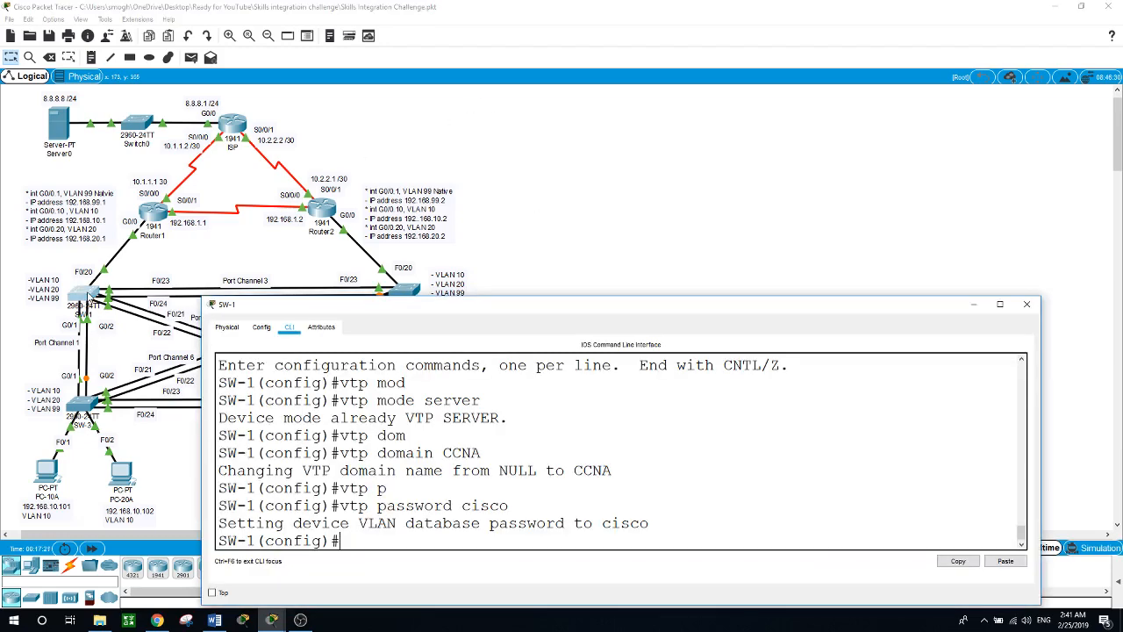
{"action": "left_click_drag", "start_coordinate": [422, 310], "coordinate": [462, 315]}
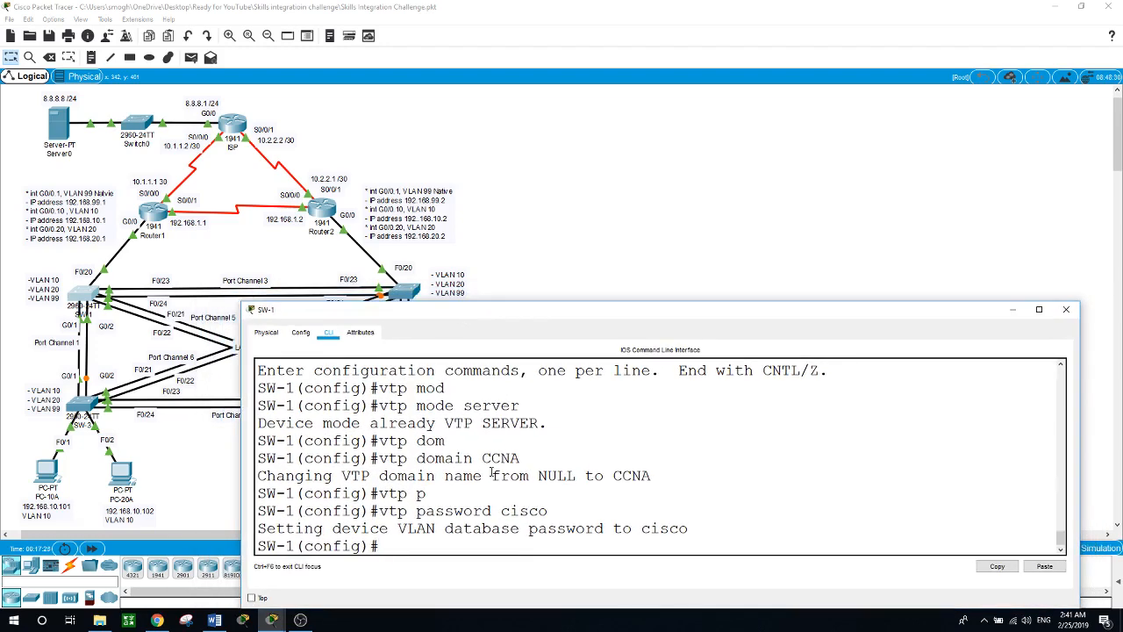
{"action": "type", "text": "int range f0/1 - 9"}
{"action": "key", "text": "Return"}
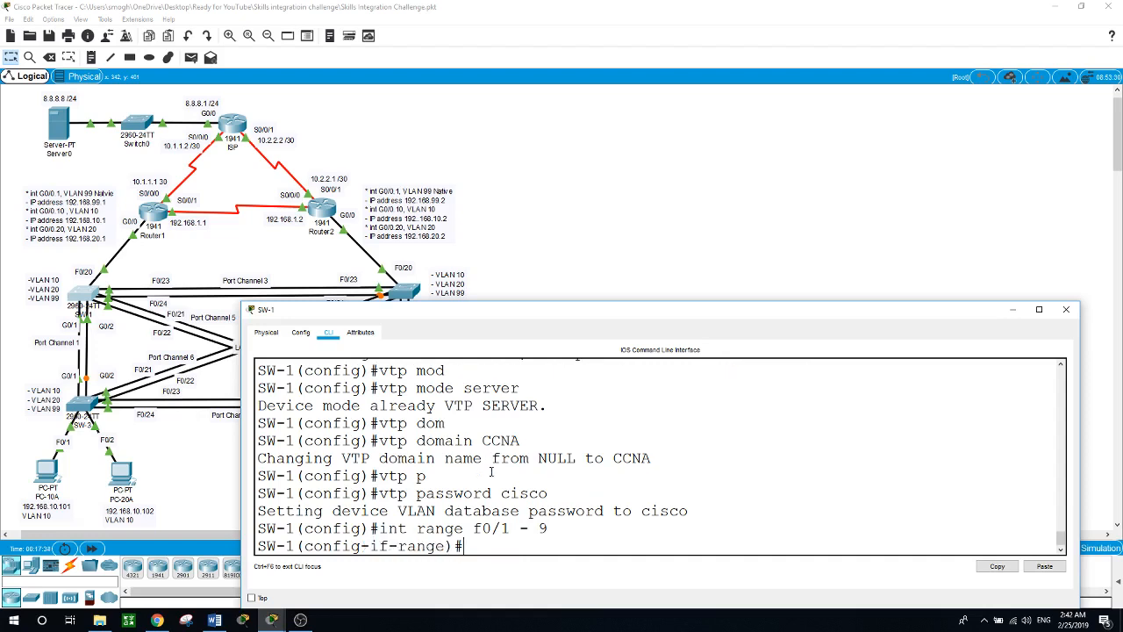
{"action": "type", "text": "swit"}
{"action": "key", "text": "Tab"}
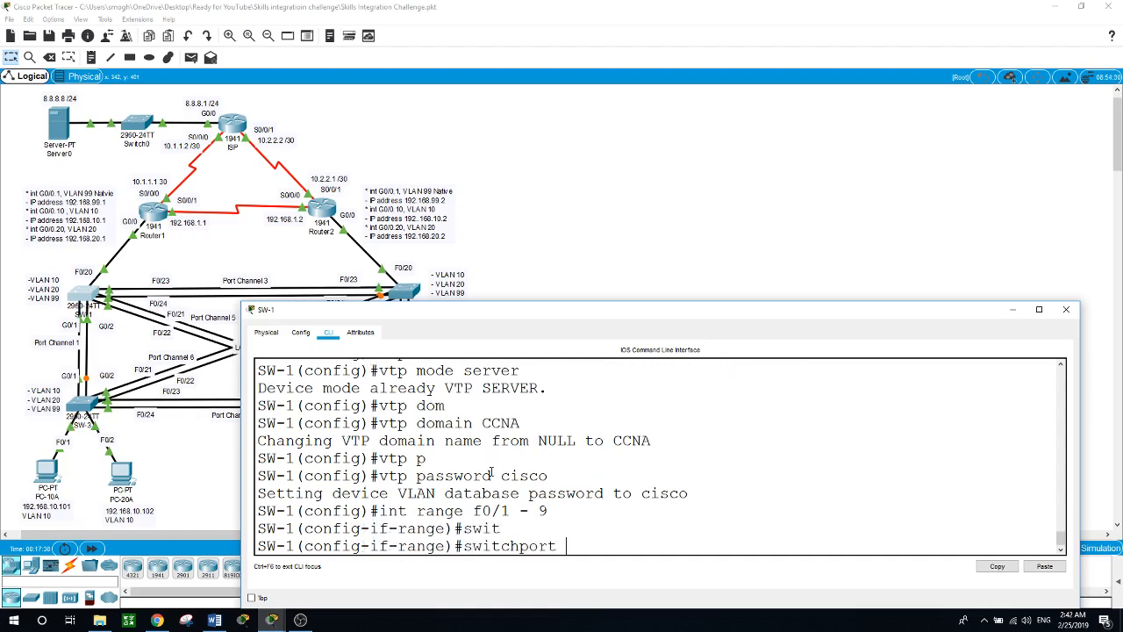
{"action": "type", "text": "mod"}
{"action": "key", "text": "Tab"}
{"action": "type", "text": "acc"}
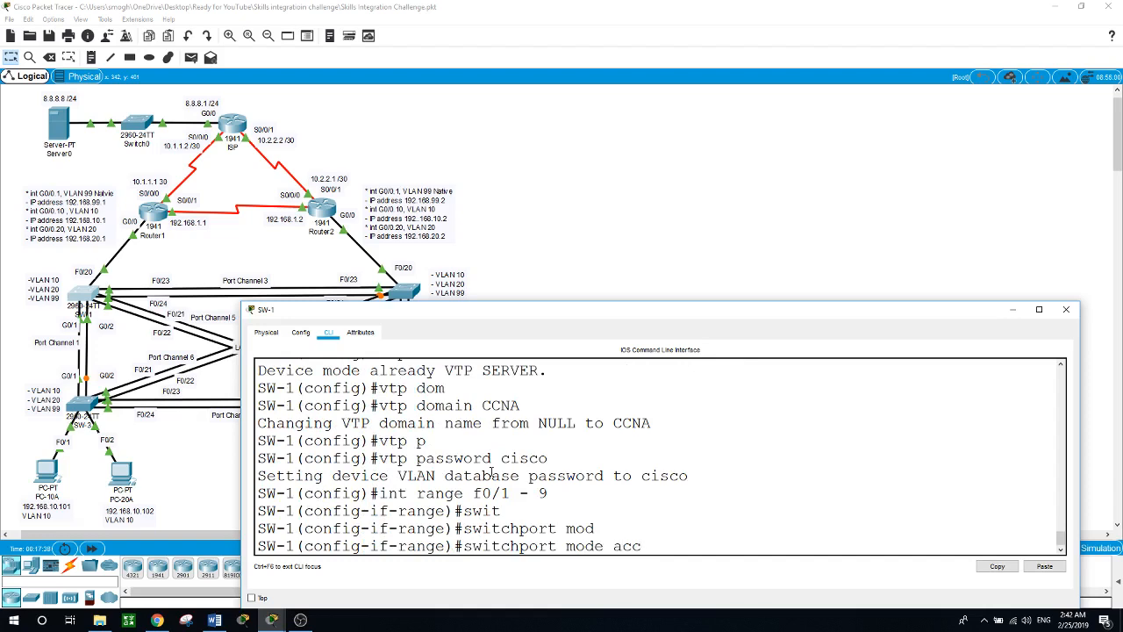
{"action": "key", "text": "Tab"}
{"action": "key", "text": "Return"}
Step: Assign SW-1 ports F0/1–9 to access VLAN 10
{"action": "type", "text": "swit"}
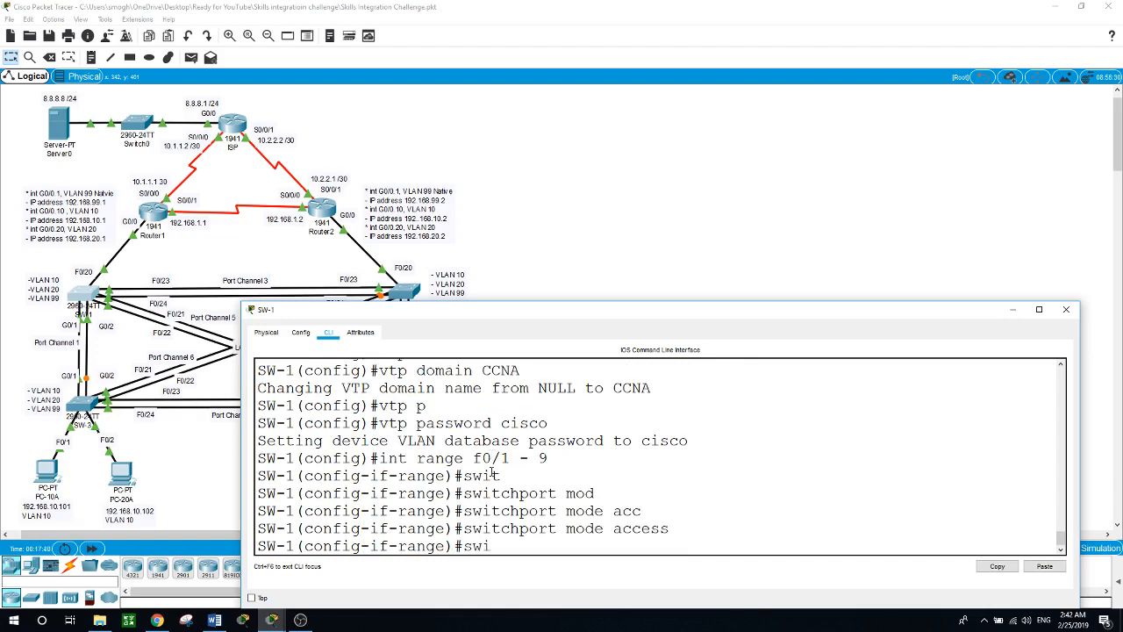
{"action": "key", "text": "Tab"}
{"action": "type", "text": "acc"}
{"action": "key", "text": "Tab"}
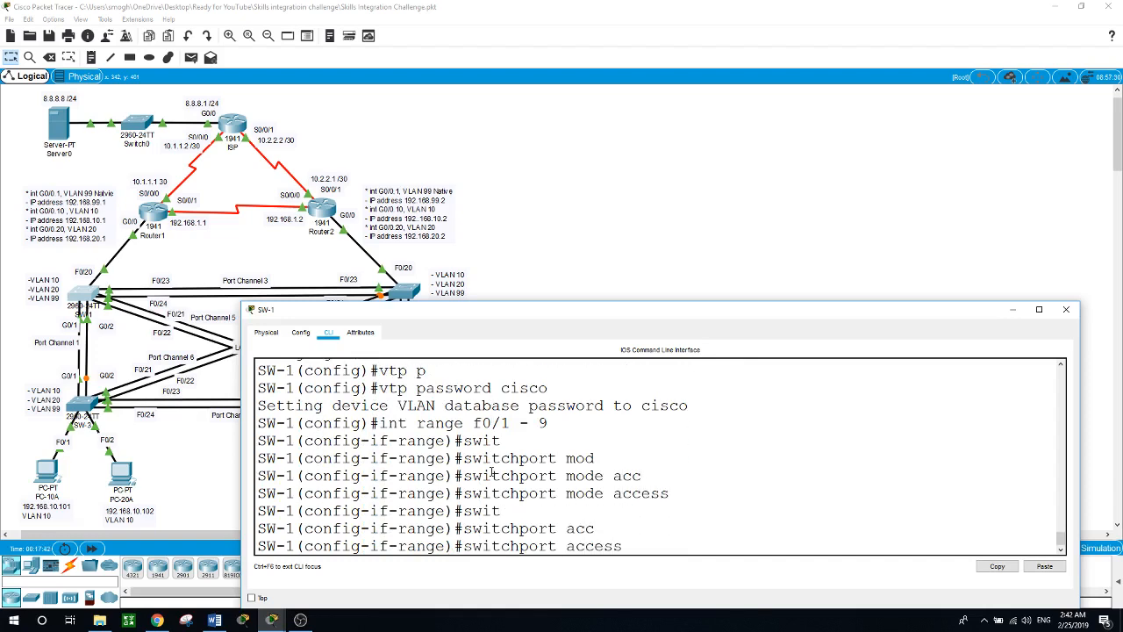
{"action": "type", "text": "vlan 10"}
{"action": "key", "text": "Return"}
{"action": "type", "text": "int"}
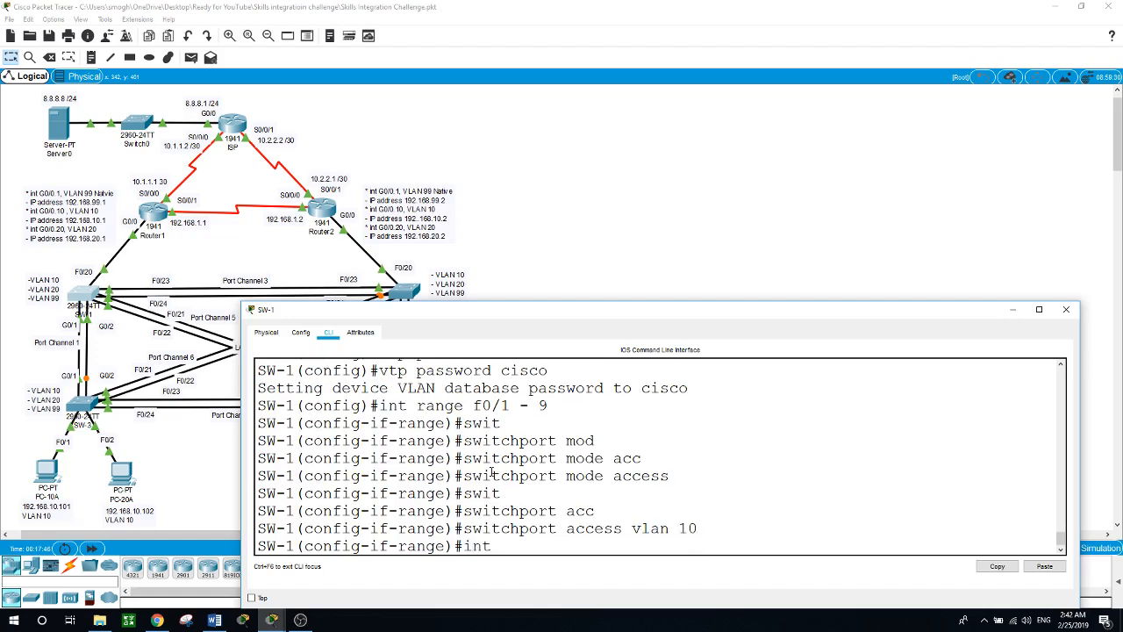
{"action": "type", "text": " range f0/10 - 19"}
Step: Make SW-1 ports F0/10–19 access ports in VLAN 20
{"action": "key", "text": "Return"}
{"action": "type", "text": "swi"}
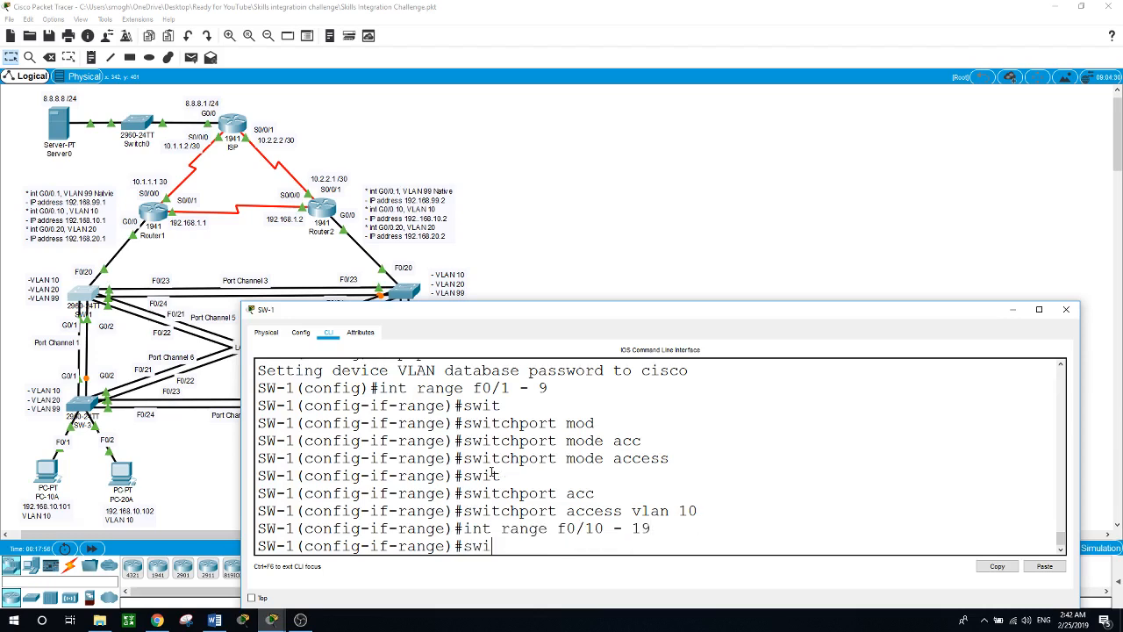
{"action": "key", "text": "Tab"}
{"action": "type", "text": "mod"}
{"action": "key", "text": "Tab"}
{"action": "type", "text": "acc"}
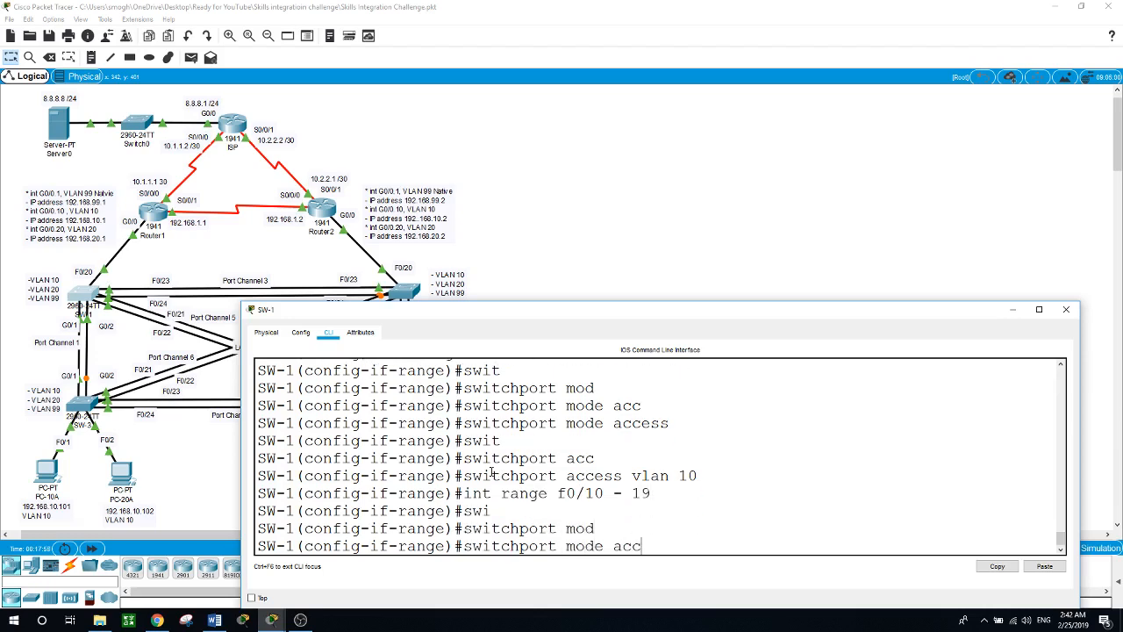
{"action": "key", "text": "Tab"}
{"action": "key", "text": "Return"}
{"action": "type", "text": "swit"}
{"action": "key", "text": "Tab"}
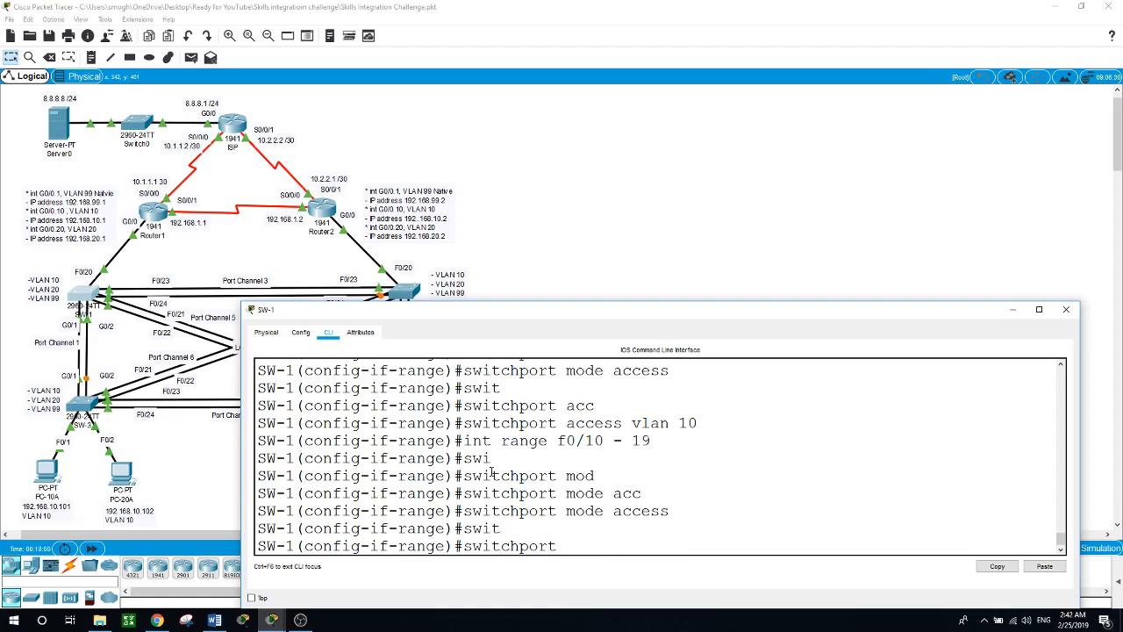
{"action": "type", "text": "acc"}
{"action": "key", "text": "Tab"}
{"action": "type", "text": "vlan 20"}
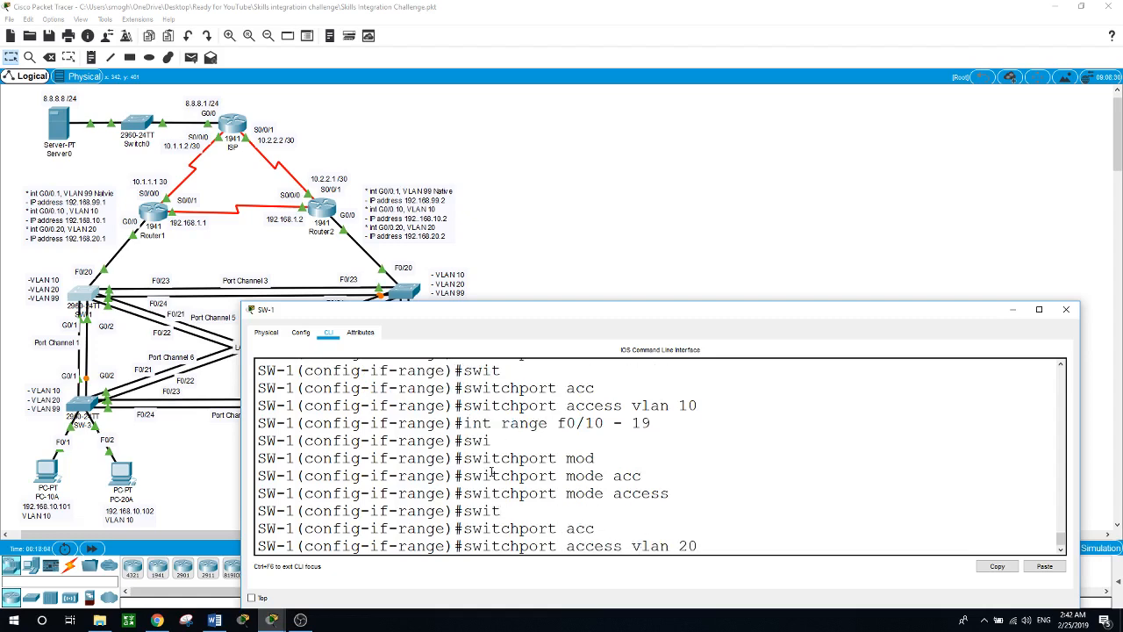
{"action": "key", "text": "Return"}
Step: Select SW-1 ports F0/20–24 and G0/1–2 and set them to trunk mode
{"action": "type", "text": "i"}
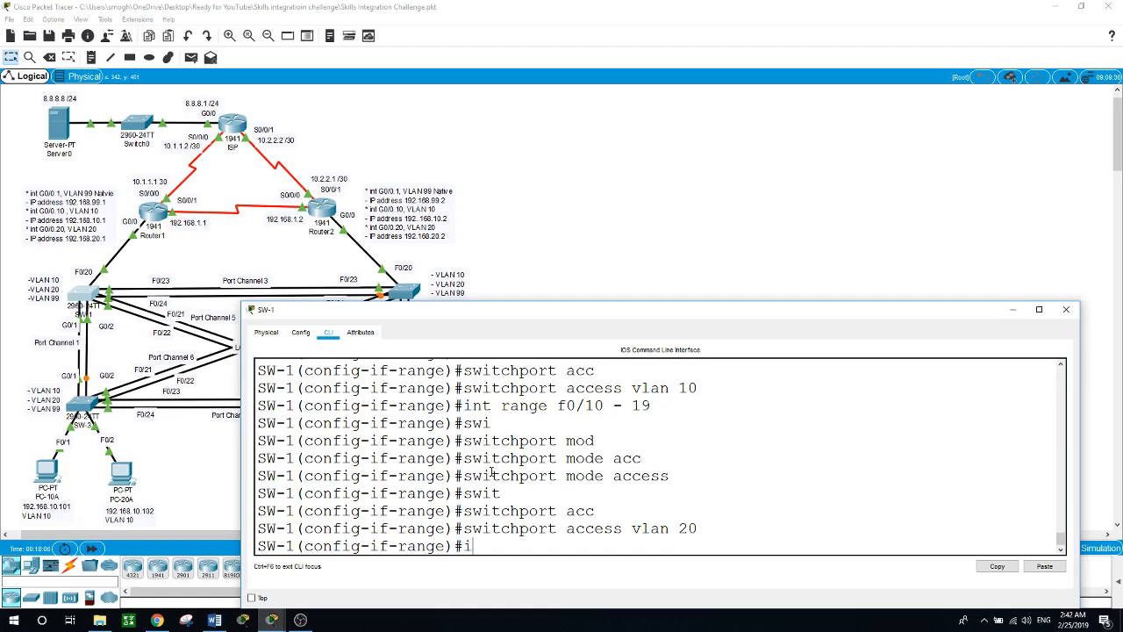
{"action": "type", "text": "nt range f0/20-24,"}
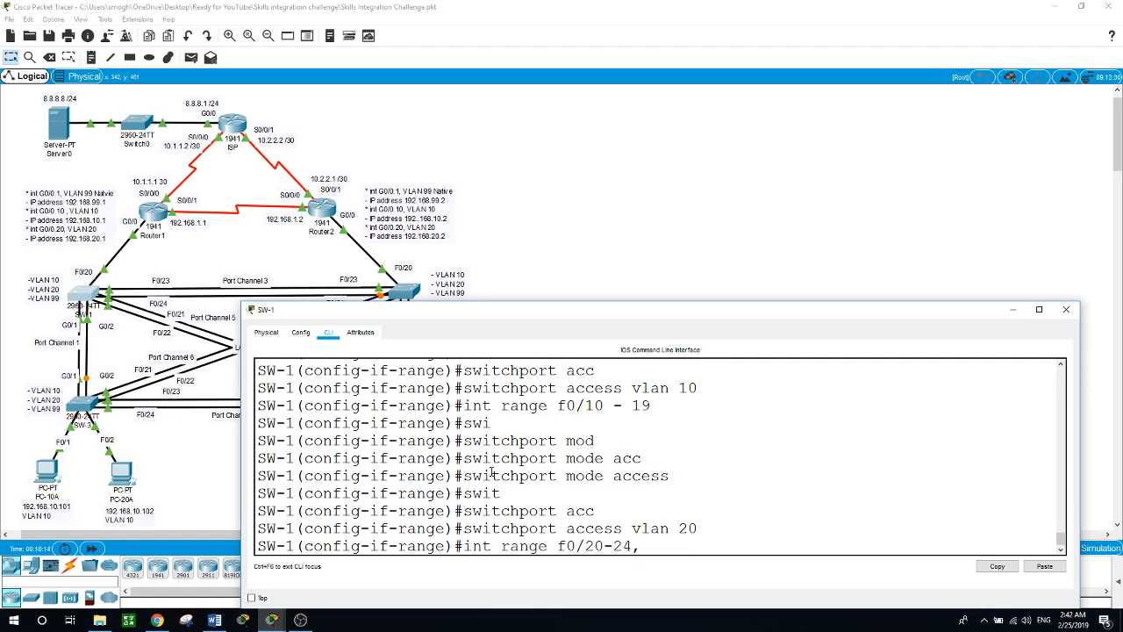
{"action": "type", "text": " g"}
{"action": "type", "text": "0/1-2"}
{"action": "key", "text": "Return"}
{"action": "type", "text": "swit"}
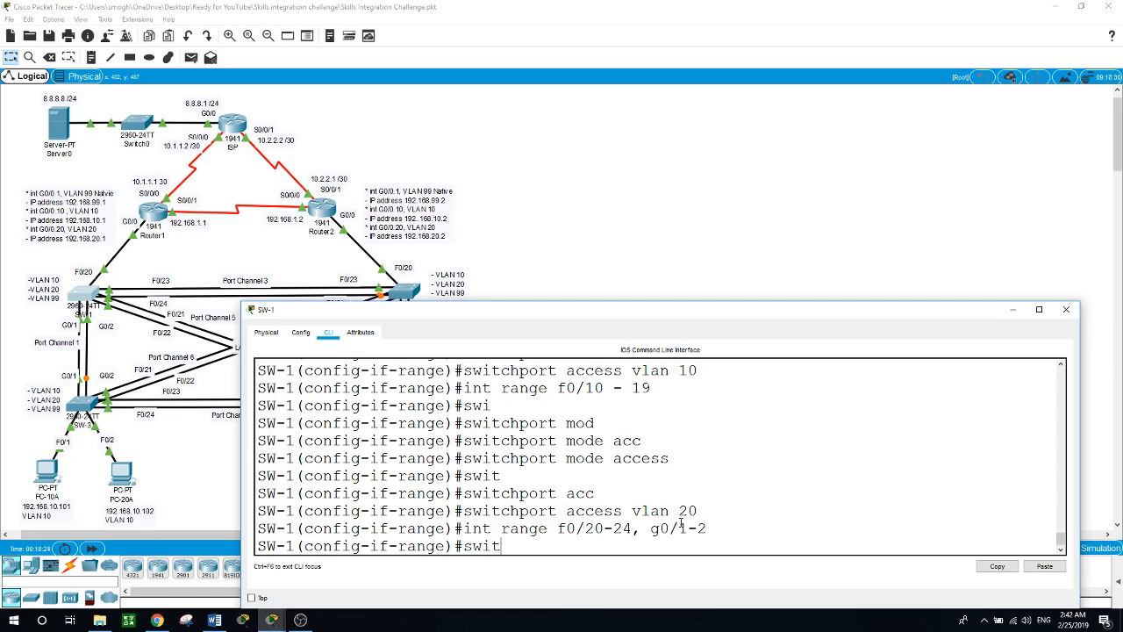
{"action": "key", "text": "Tab"}
{"action": "type", "text": "mod"}
{"action": "key", "text": "Tab"}
{"action": "type", "text": "tru"}
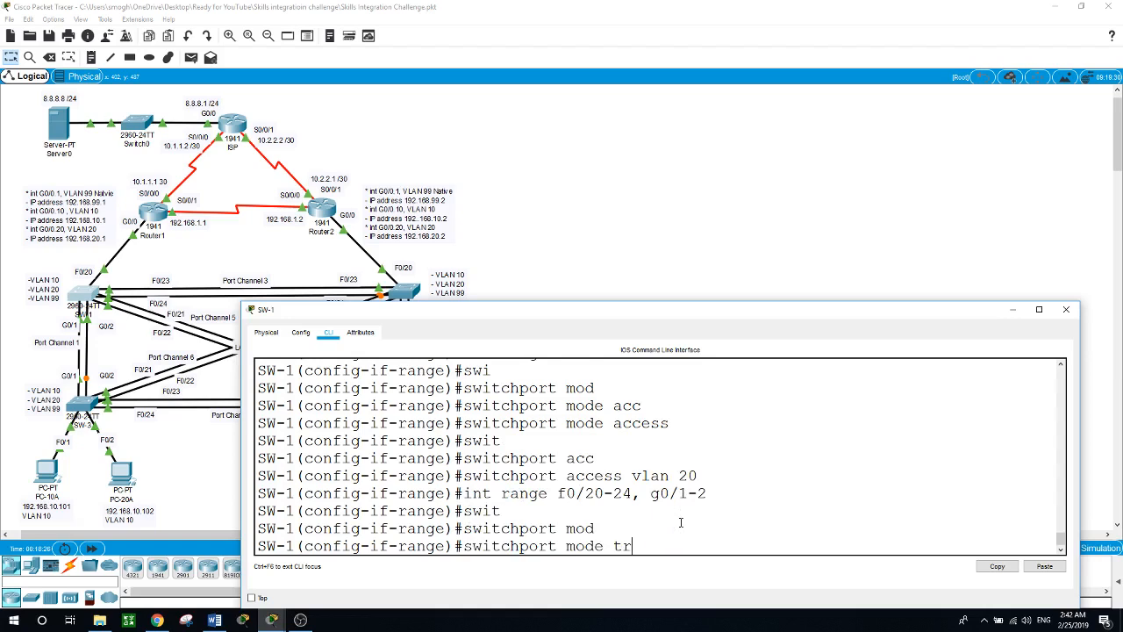
{"action": "key", "text": "Tab"}
{"action": "key", "text": "Return"}
Step: Set native VLAN 99 on the F0/20–24 and G0/1–2 trunk ports
{"action": "type", "text": "s"}
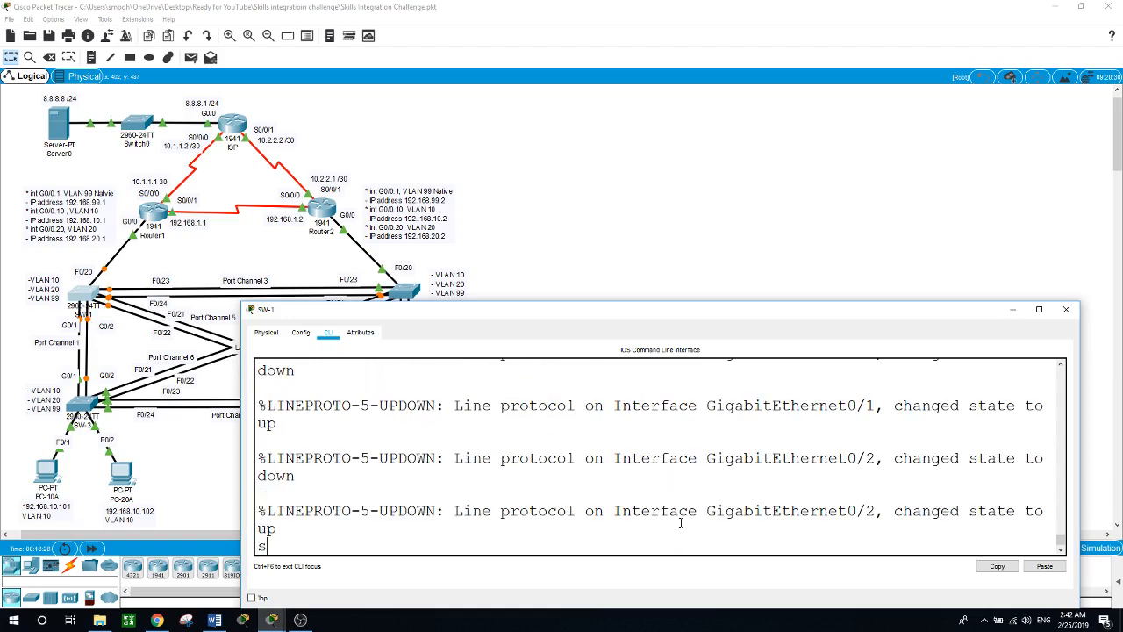
{"action": "type", "text": "iwt"}
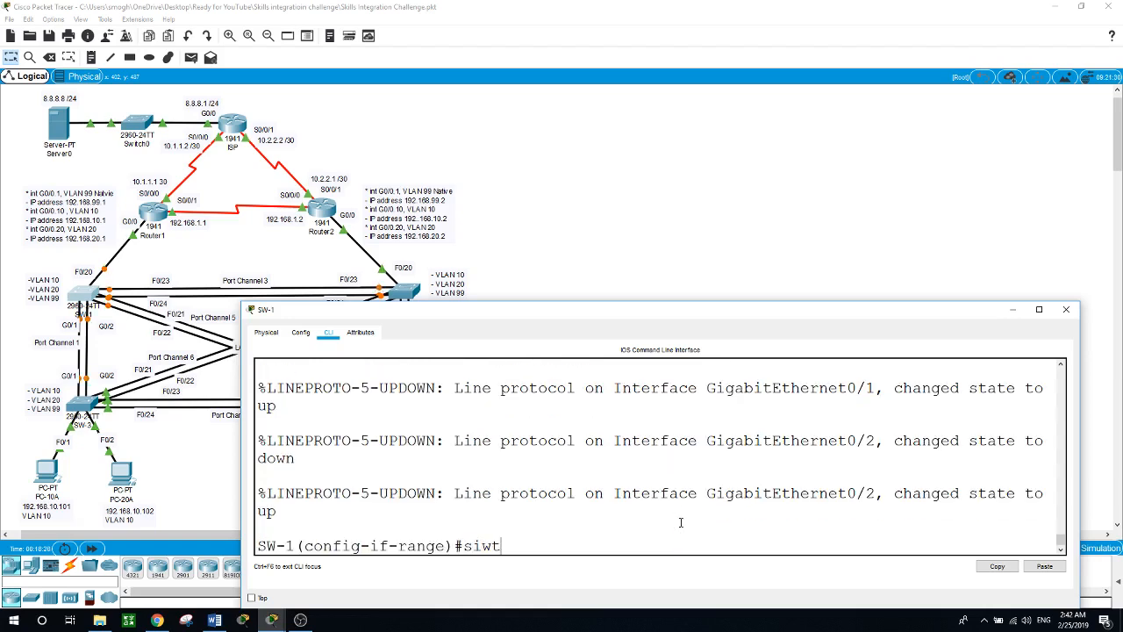
{"action": "key", "text": "BackSpace"}
{"action": "key", "text": "BackSpace"}
{"action": "key", "text": "BackSpace"}
{"action": "type", "text": "wit"}
{"action": "key", "text": "Tab"}
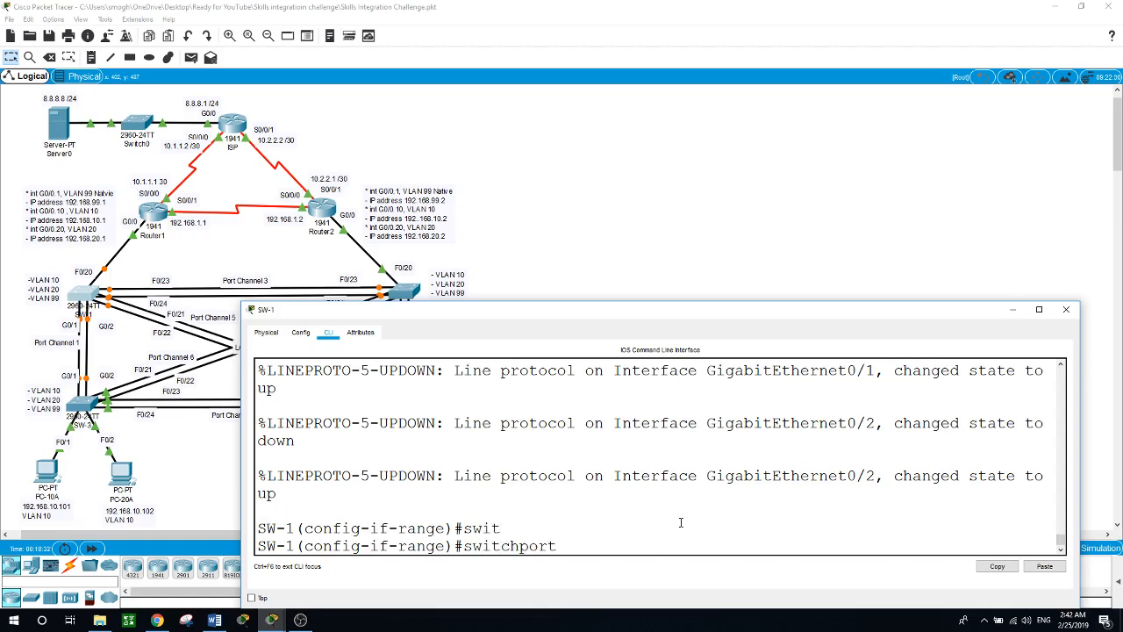
{"action": "type", "text": "trun"}
{"action": "key", "text": "Tab"}
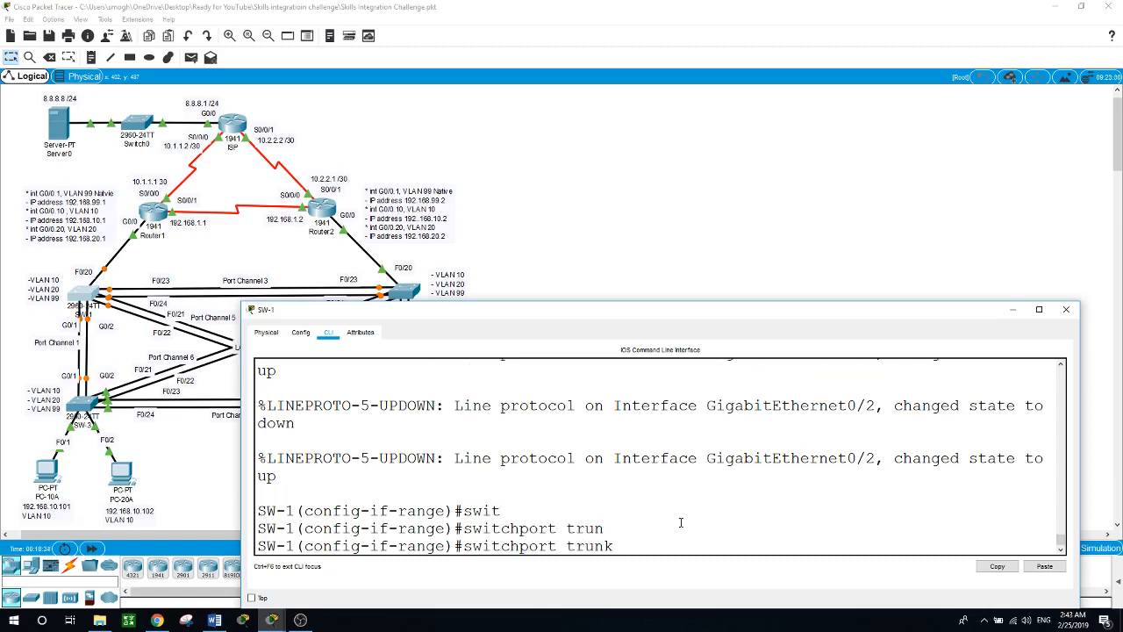
{"action": "type", "text": "vl"}
{"action": "key", "text": "Tab"}
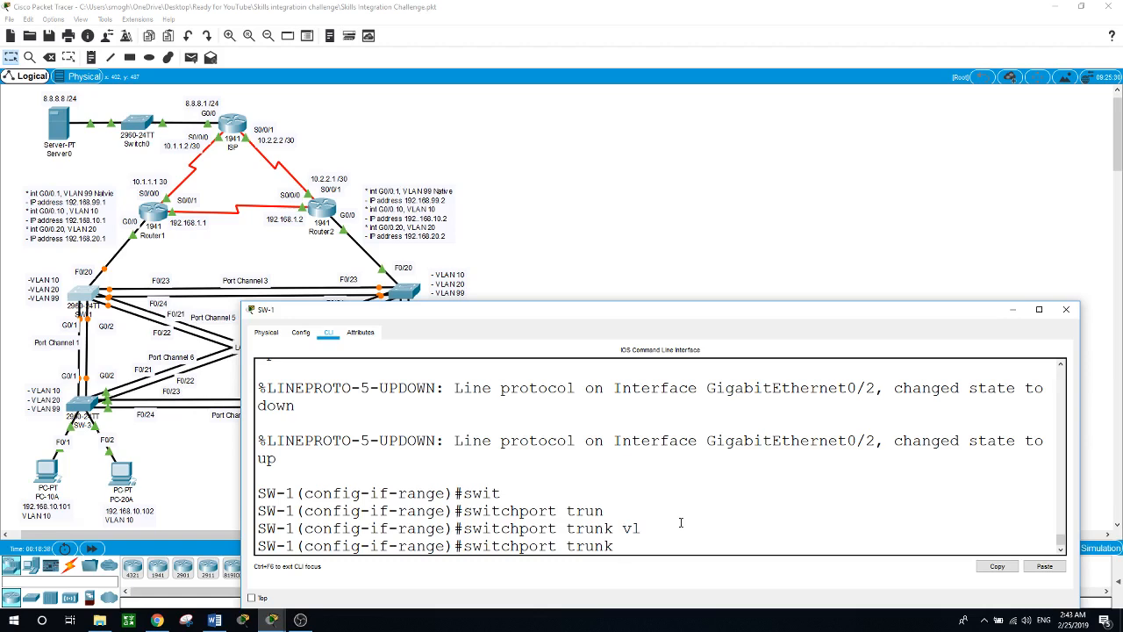
{"action": "type", "text": "?"}
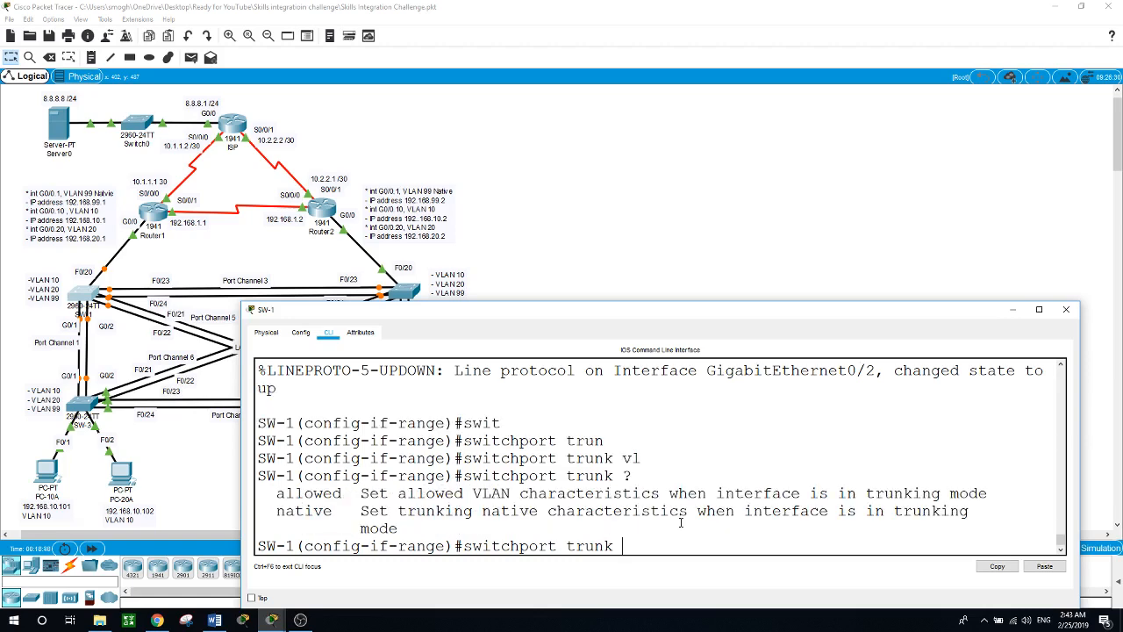
{"action": "type", "text": "n"}
{"action": "key", "text": "Tab"}
{"action": "type", "text": "vl"}
{"action": "key", "text": "Tab"}
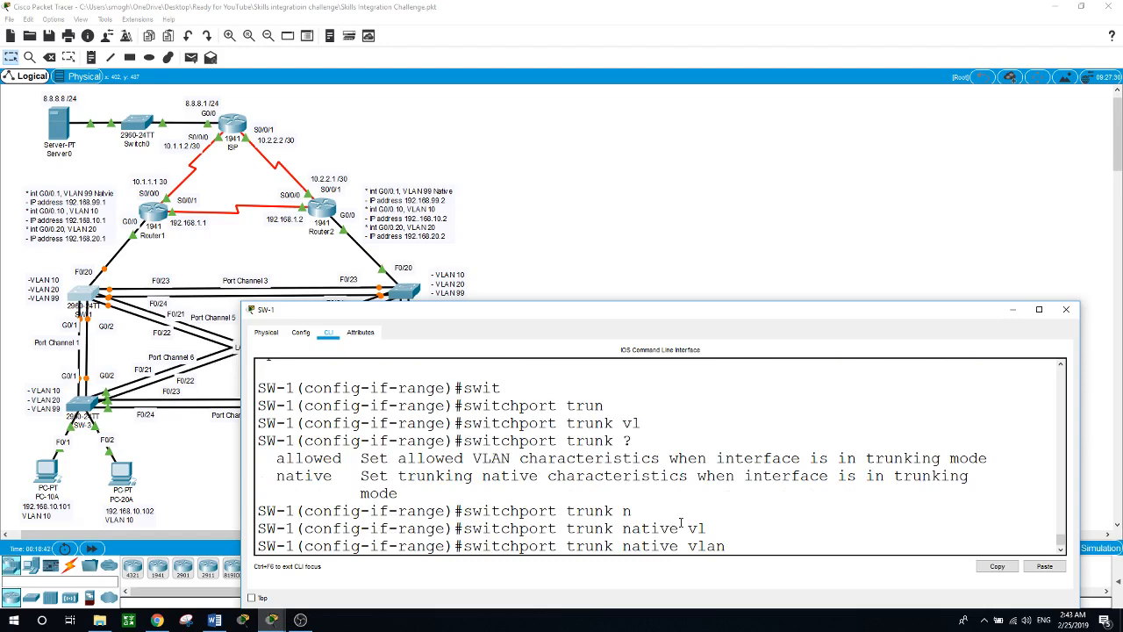
{"action": "type", "text": "99"}
{"action": "key", "text": "Return"}
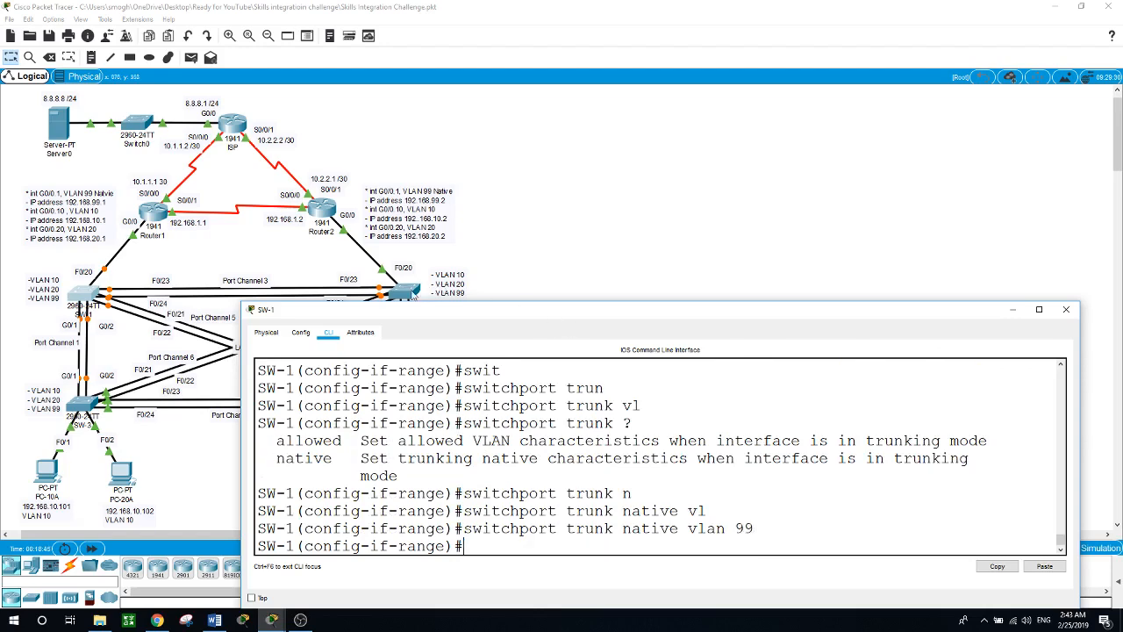
{"action": "left_click", "coordinate": [409, 292]}
Step: On SW-2, enter global configuration and make ports F0/1–9 access ports
{"action": "key", "text": "Return"}
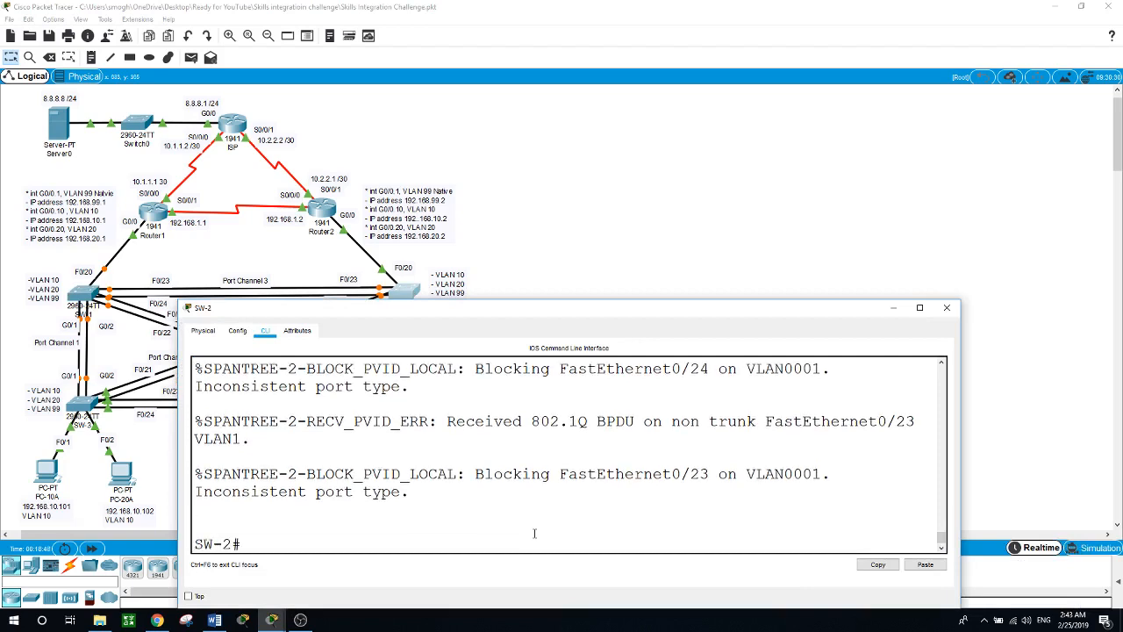
{"action": "type", "text": "conf t"}
{"action": "key", "text": "Return"}
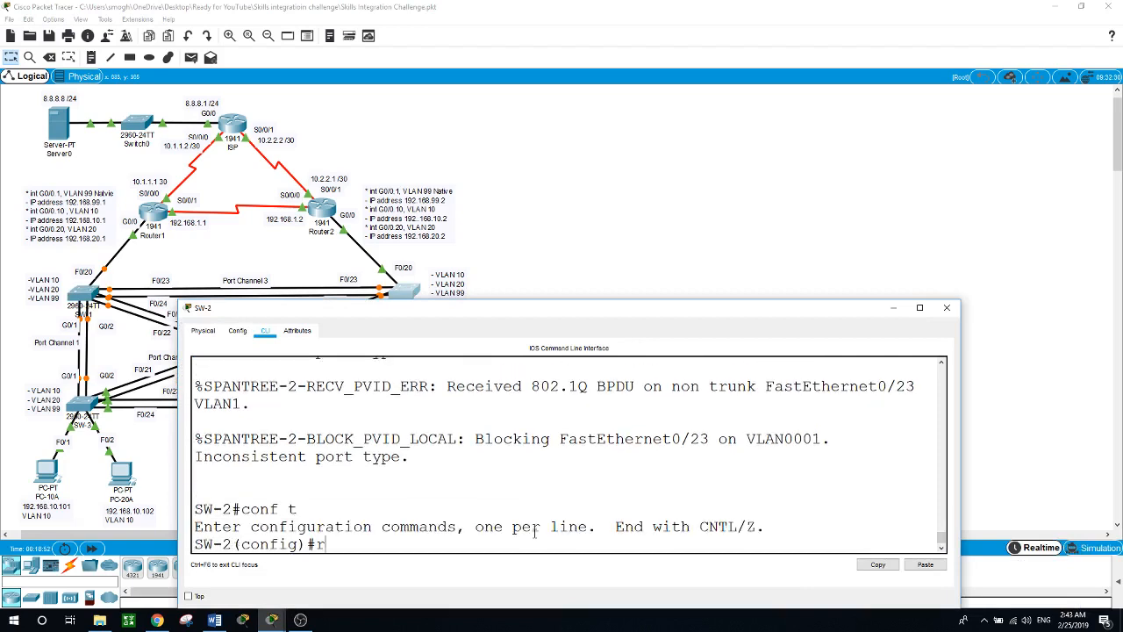
{"action": "type", "text": "int range f0/1 - 9"}
{"action": "key", "text": "Return"}
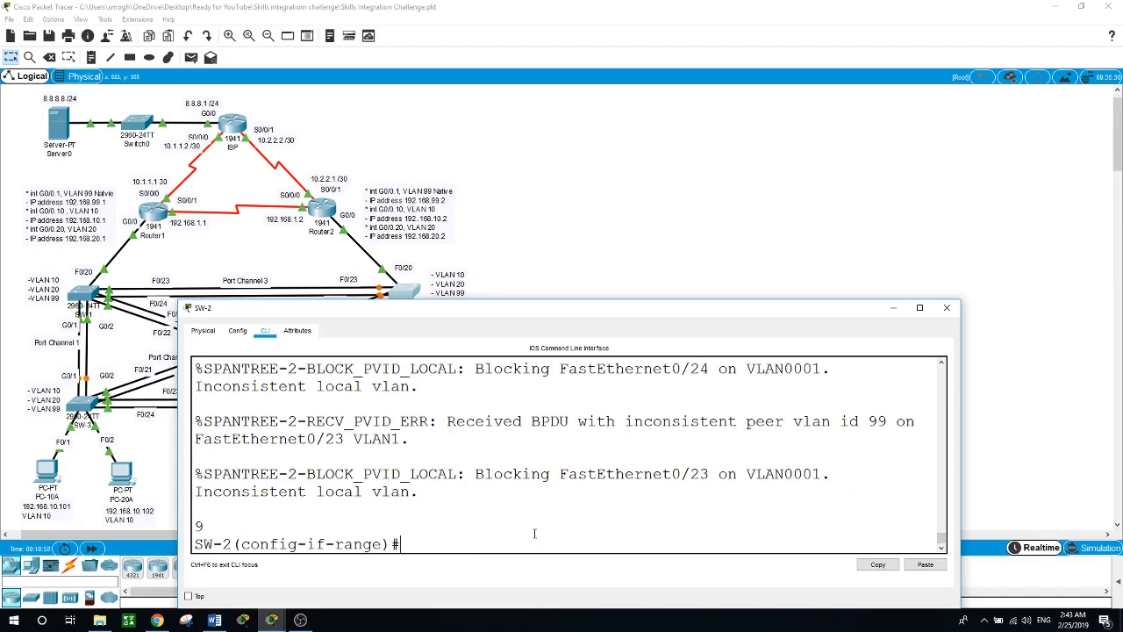
{"action": "type", "text": "swit"}
{"action": "key", "text": "Tab"}
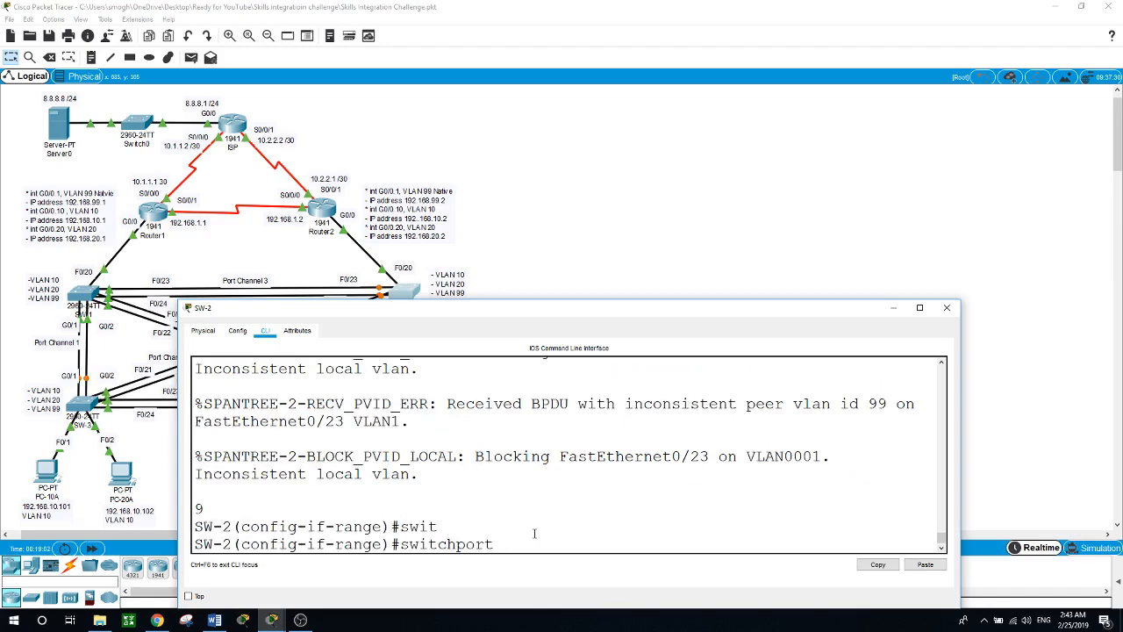
{"action": "type", "text": "mode acc"}
{"action": "key", "text": "Tab"}
{"action": "key", "text": "Return"}
Step: Assign SW-2 ports F0/1–9 to access VLAN 10, then start the F0/10 range
{"action": "type", "text": "s"}
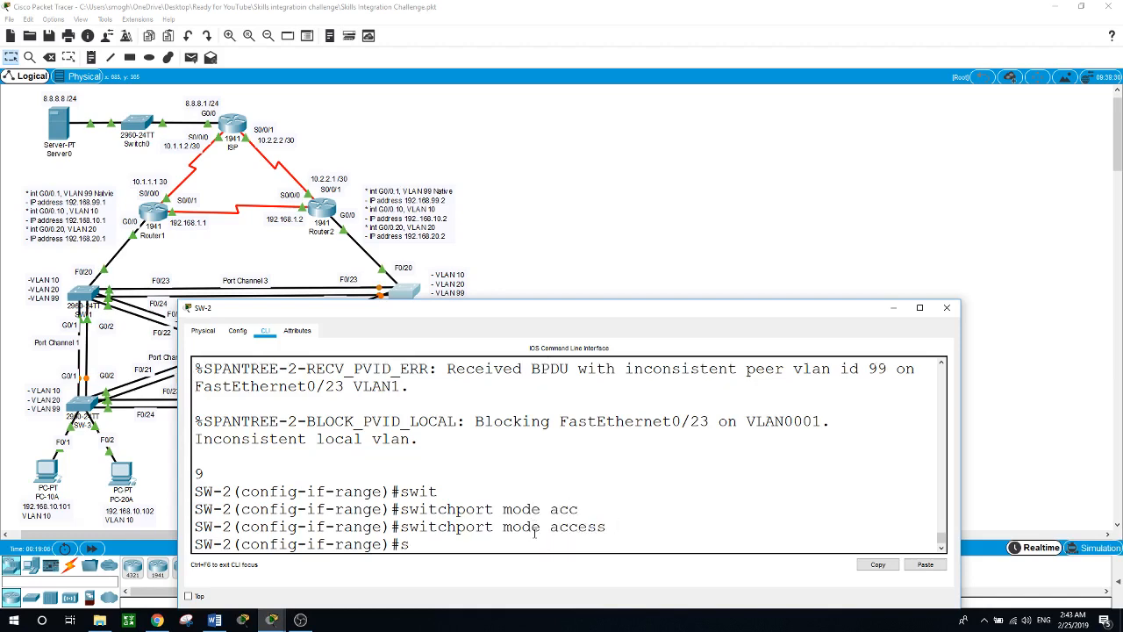
{"action": "type", "text": "wit"}
{"action": "key", "text": "Tab"}
{"action": "type", "text": "acc"}
{"action": "key", "text": "Tab"}
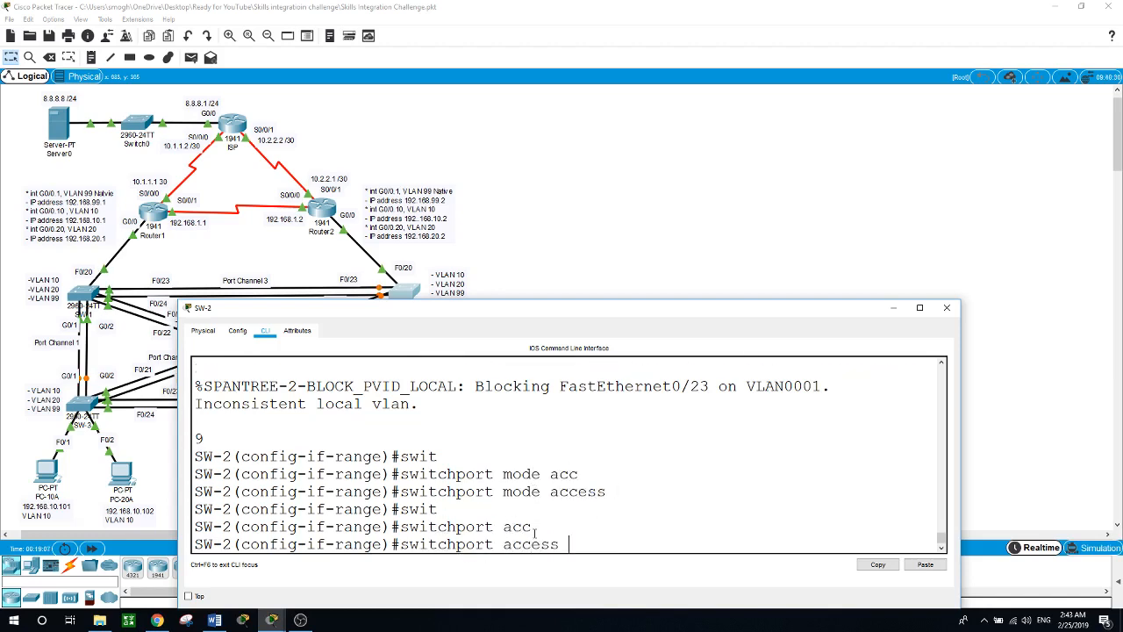
{"action": "type", "text": "vla"}
{"action": "key", "text": "BackSpace"}
{"action": "type", "text": "an 10"}
{"action": "key", "text": "Return"}
{"action": "type", "text": "i"}
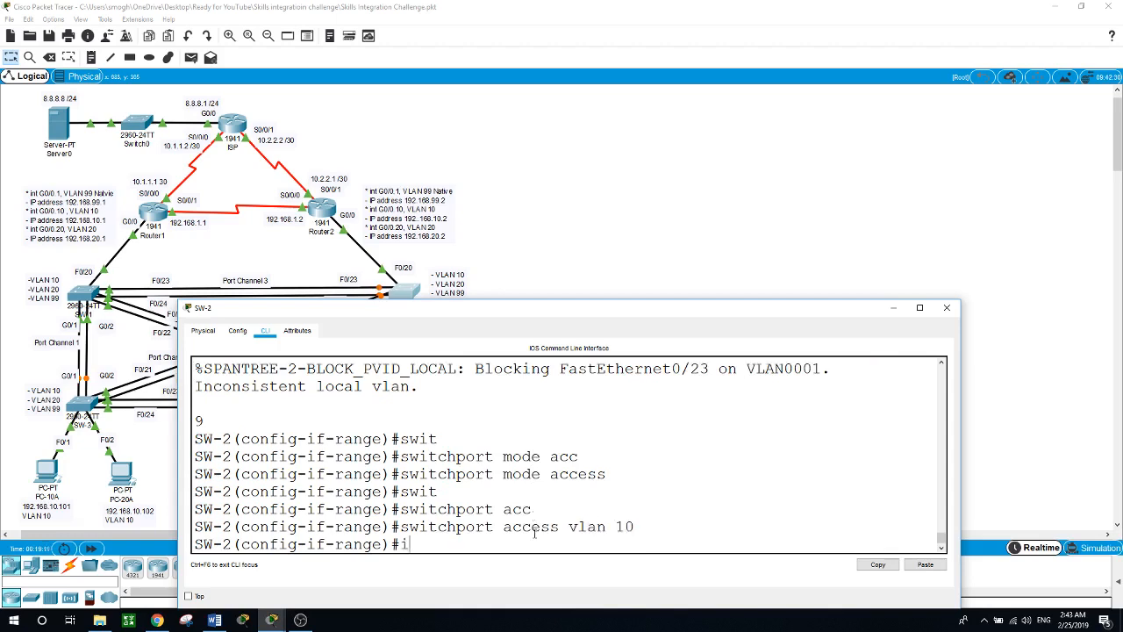
{"action": "type", "text": "nt range f0/10 "}
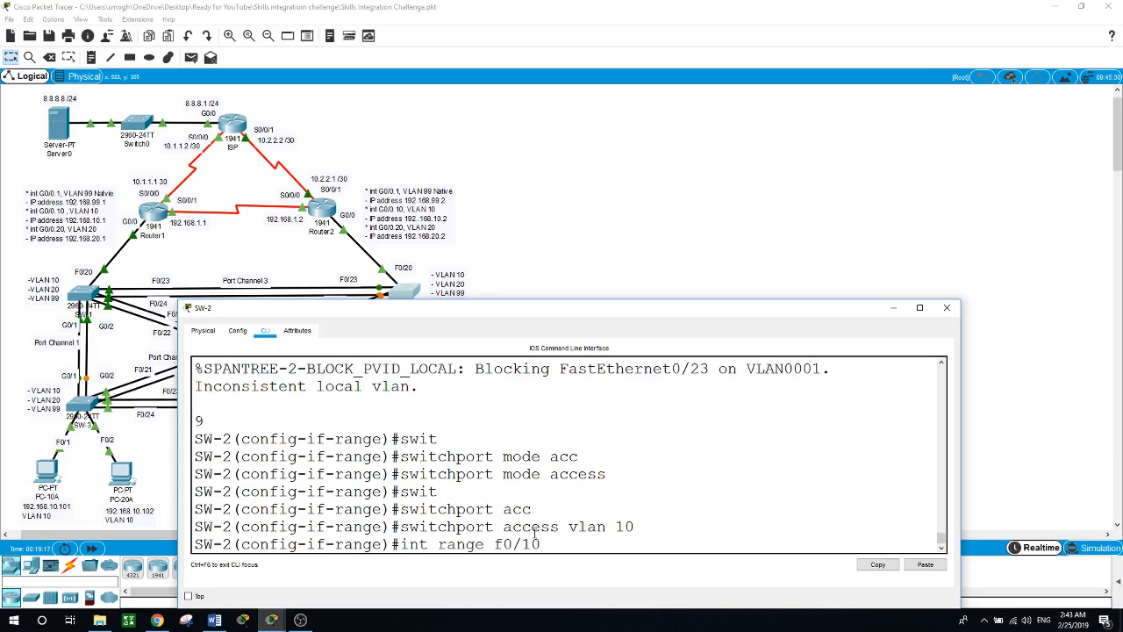
{"action": "type", "text": "1"}
Step: Select SW-2 ports F0/10–19 and set them to access mode
{"action": "key", "text": "BackSpace"}
{"action": "type", "text": "- 10"}
{"action": "key", "text": "BackSpace"}
{"action": "type", "text": "9"}
{"action": "key", "text": "Return"}
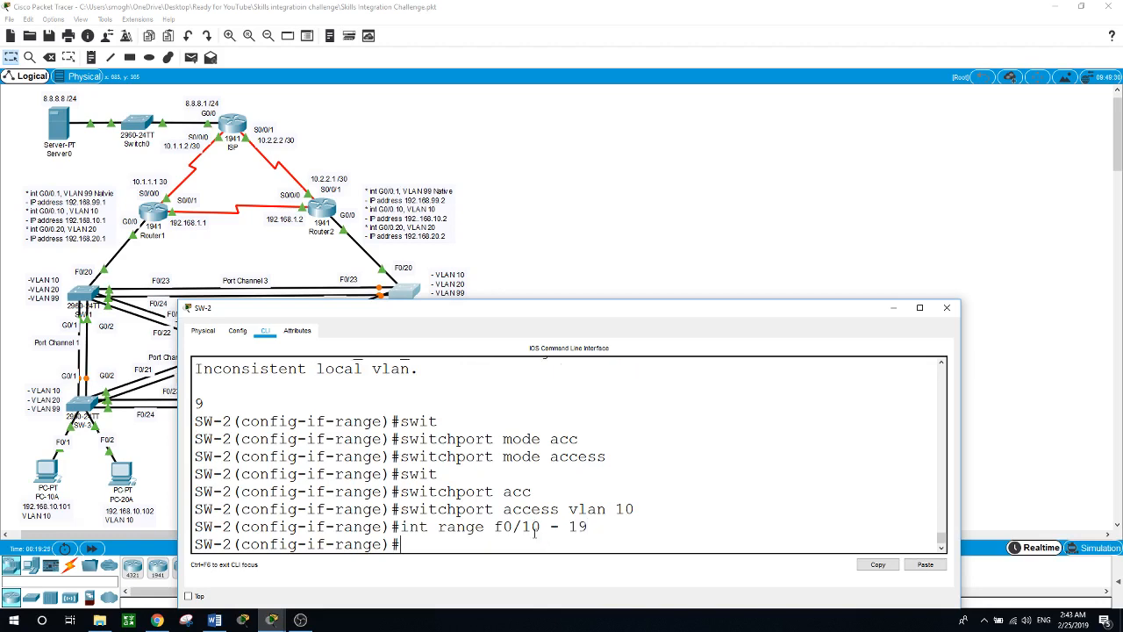
{"action": "type", "text": "swi"}
{"action": "key", "text": "Tab"}
{"action": "type", "text": "mo"}
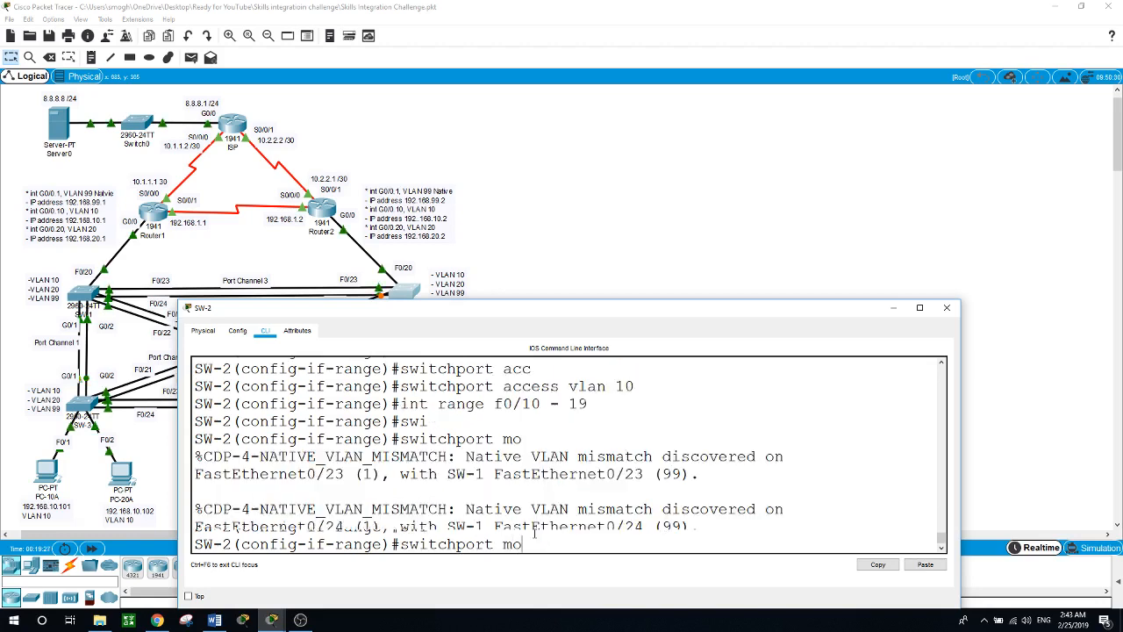
{"action": "type", "text": "de acc"}
{"action": "key", "text": "Tab"}
{"action": "key", "text": "Return"}
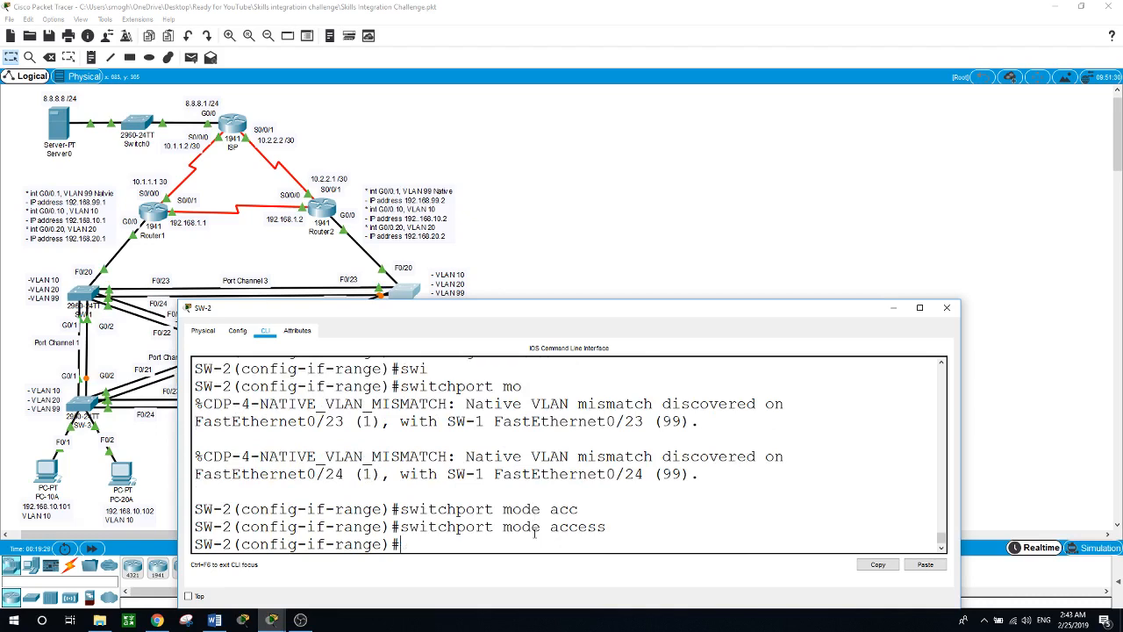
Step: Assign ports F0/10–19 to access VLAN 20
{"action": "type", "text": "swit"}
{"action": "key", "text": "Tab"}
{"action": "type", "text": "acc"}
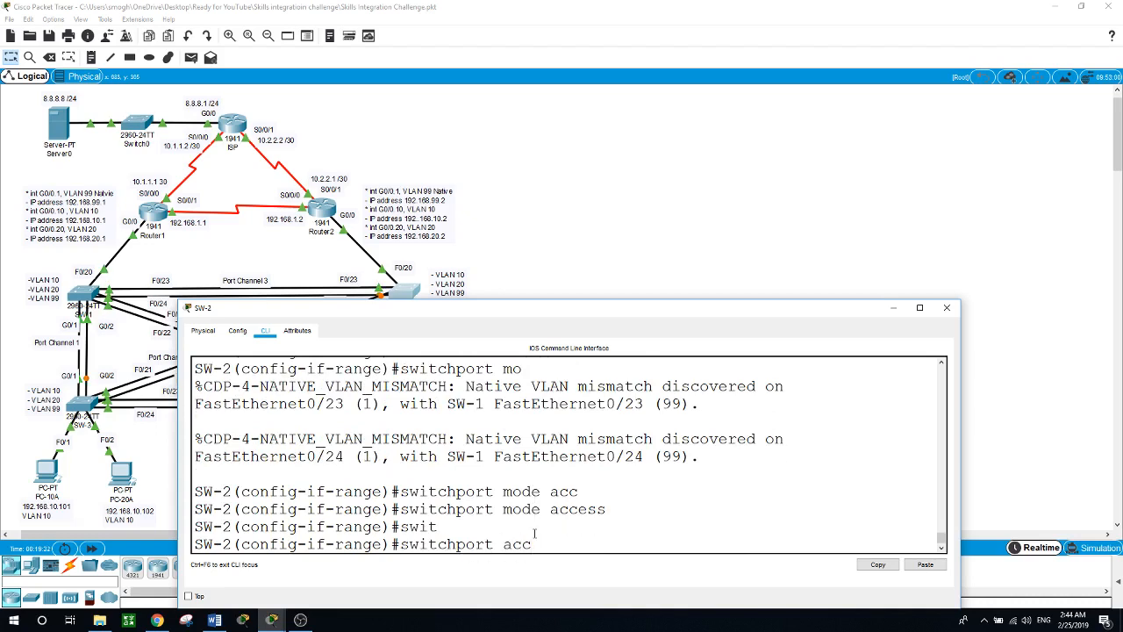
{"action": "key", "text": "Tab"}
{"action": "type", "text": "vl"}
{"action": "key", "text": "Tab"}
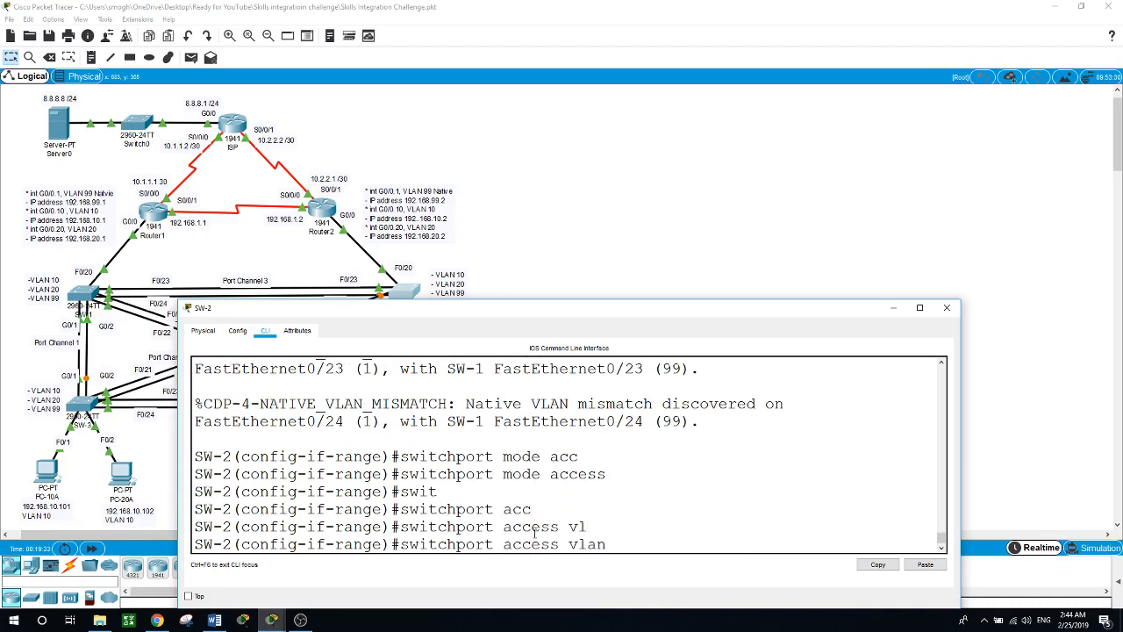
{"action": "type", "text": "20"}
{"action": "key", "text": "Return"}
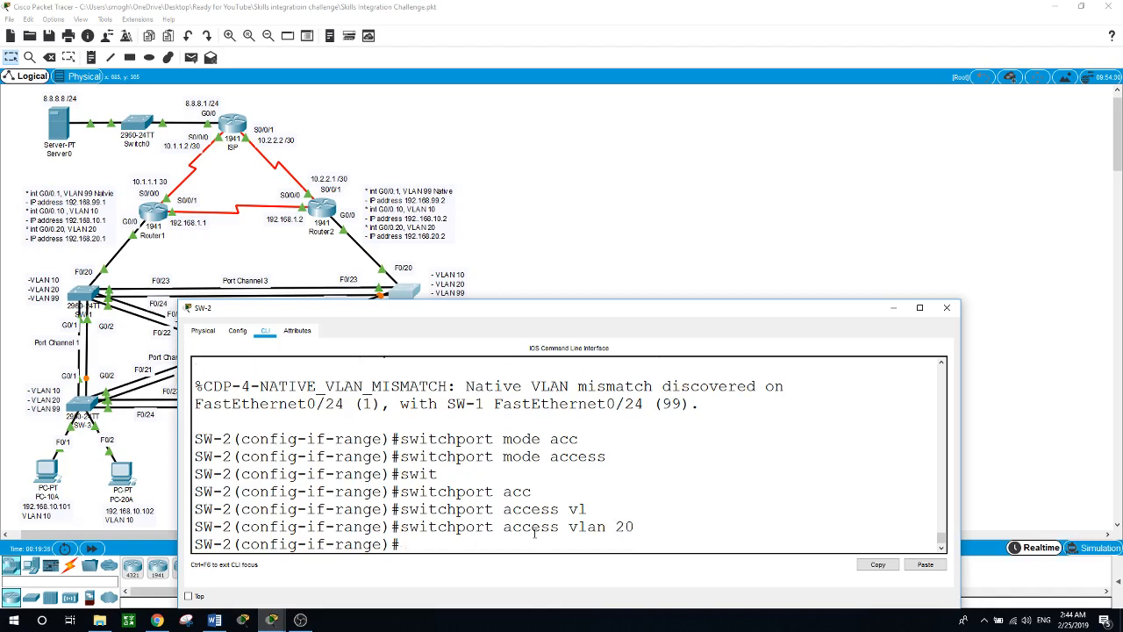
Step: Select ports F0/20–24 and G0/1–2 together and make them trunk links
{"action": "type", "text": "int range f0/20-"}
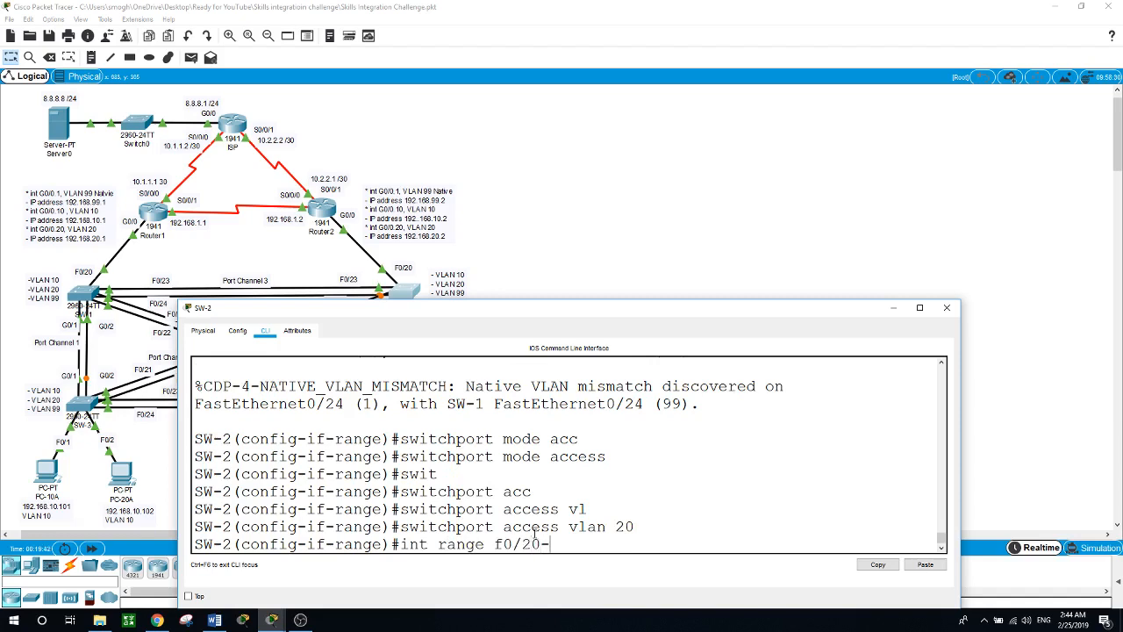
{"action": "type", "text": "24, g0/1-2"}
{"action": "key", "text": "Return"}
{"action": "type", "text": "swit"}
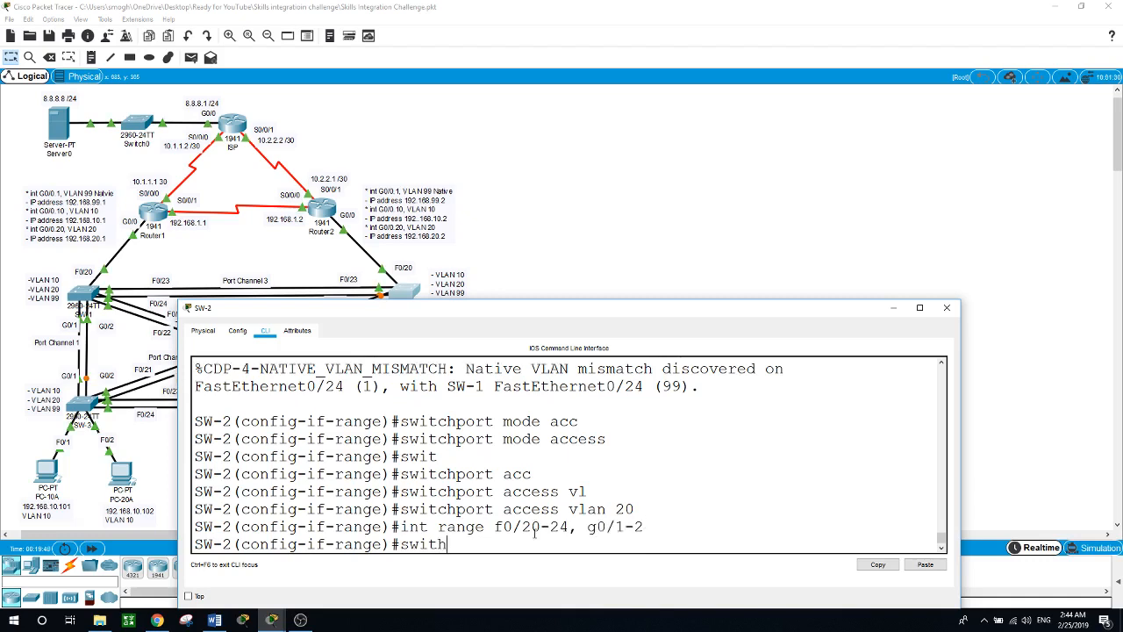
{"action": "key", "text": "Tab"}
{"action": "type", "text": "mod"}
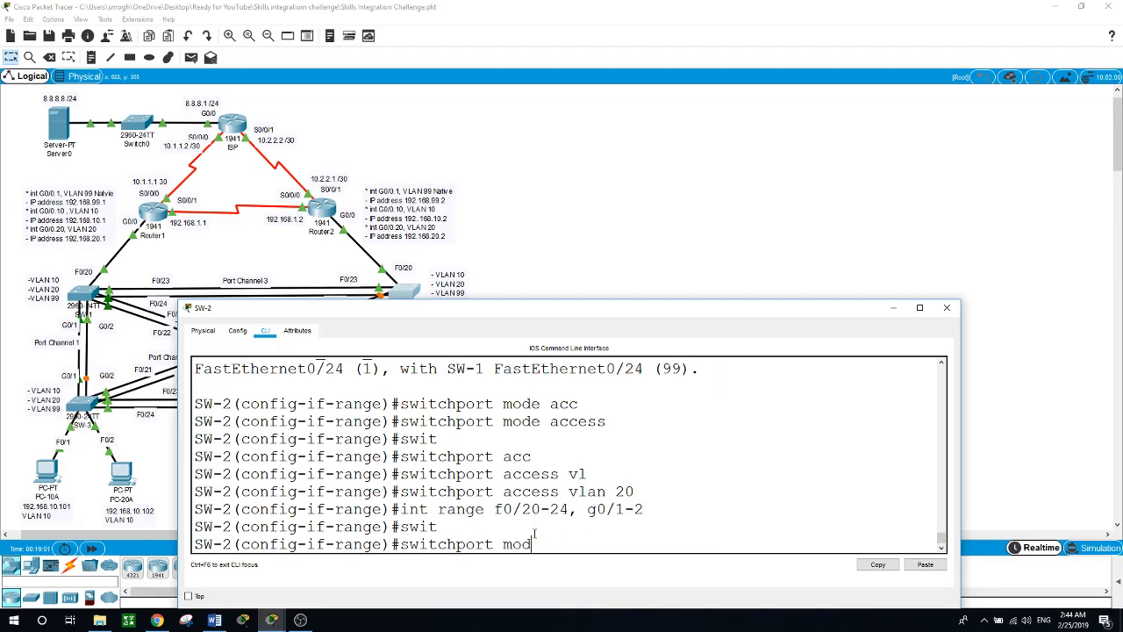
{"action": "key", "text": "Tab"}
{"action": "type", "text": "t"}
{"action": "type", "text": "n"}
{"action": "key", "text": "Tab"}
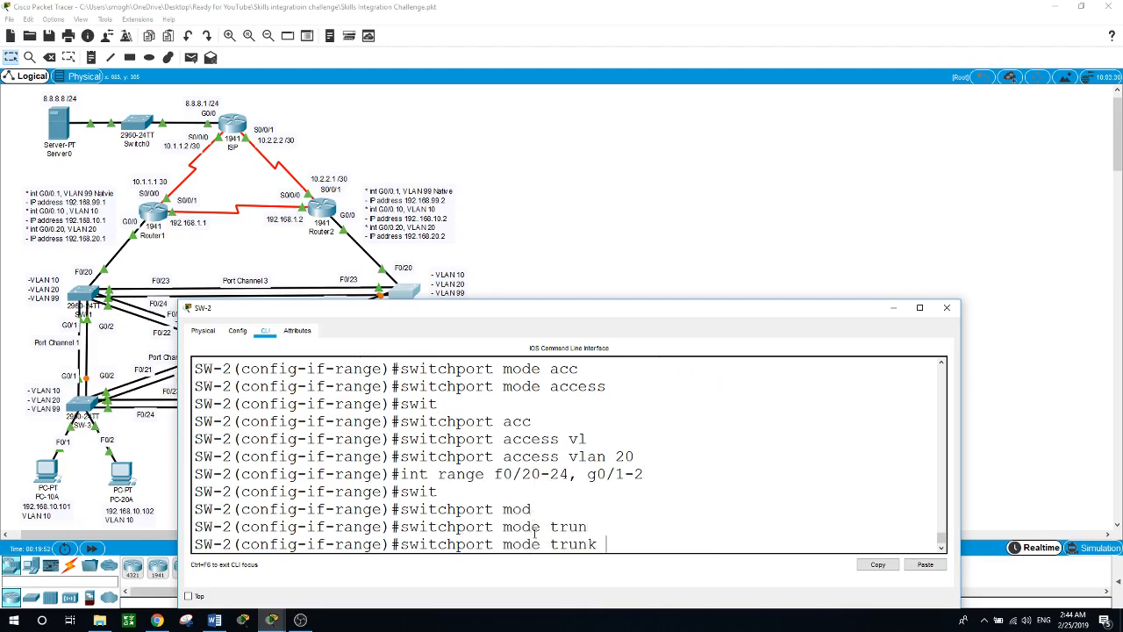
{"action": "key", "text": "Return"}
Step: Set the trunks' native VLAN to 99 and close SW-2's window
{"action": "type", "text": "swit"}
{"action": "key", "text": "Tab"}
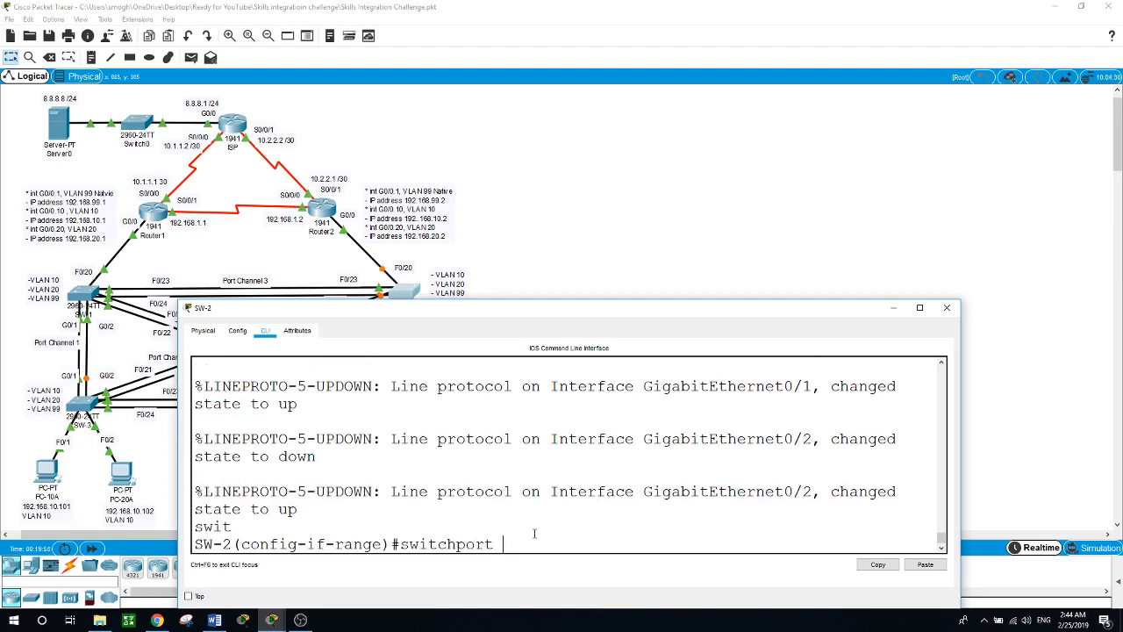
{"action": "type", "text": "tr"}
{"action": "key", "text": "Tab"}
{"action": "type", "text": "n"}
{"action": "key", "text": "Tab"}
{"action": "type", "text": "vl"}
{"action": "key", "text": "Tab"}
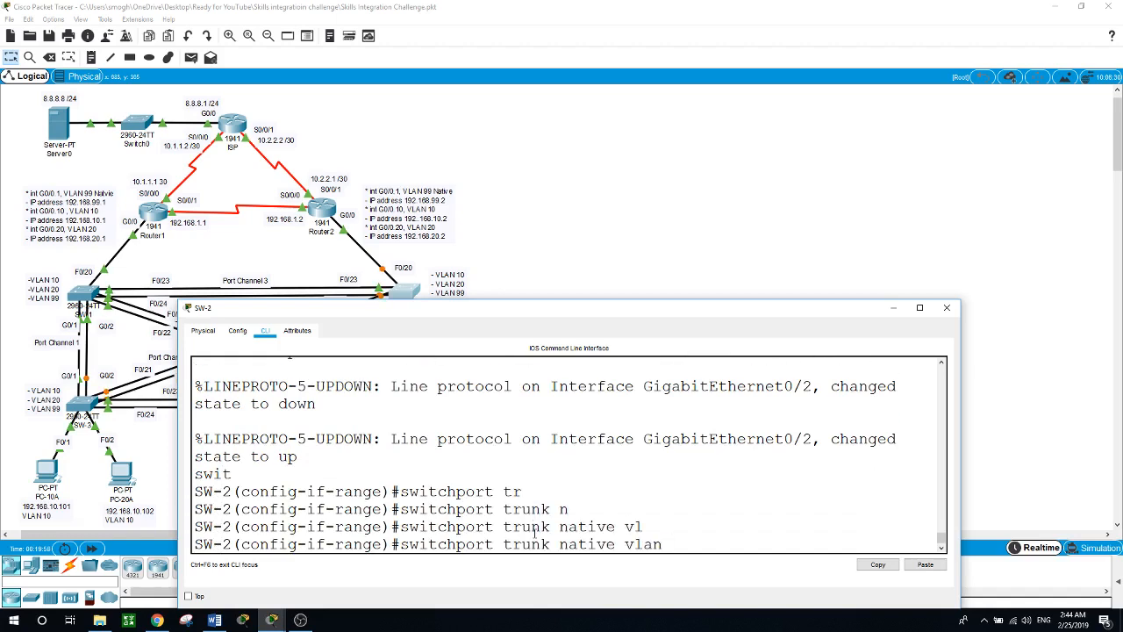
{"action": "type", "text": "99"}
{"action": "key", "text": "Return"}
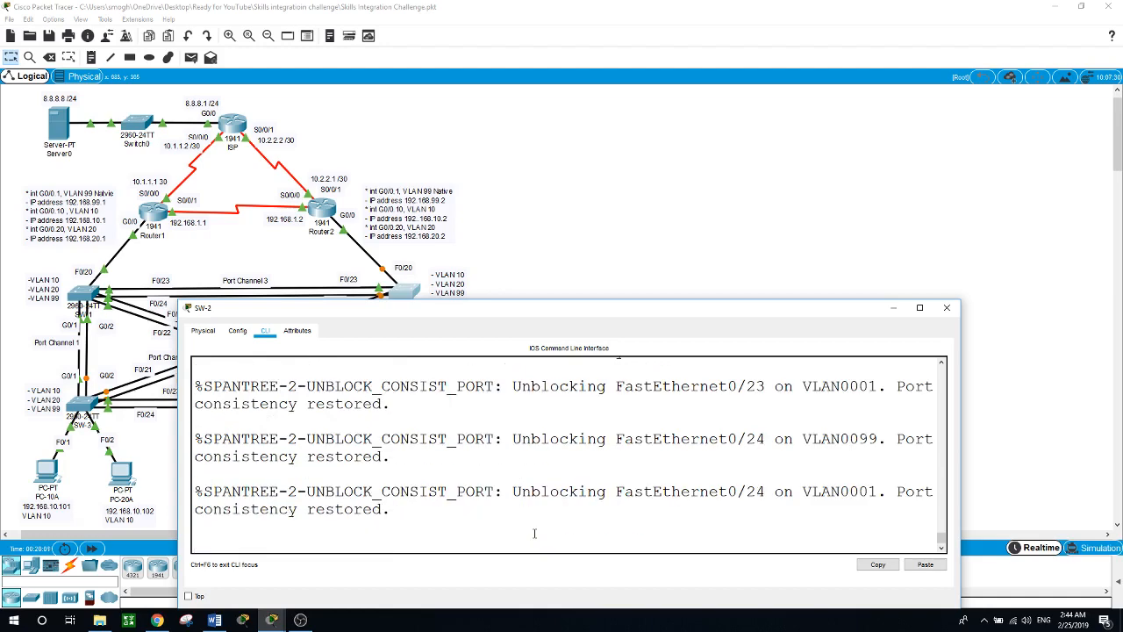
{"action": "left_click", "coordinate": [572, 244]}
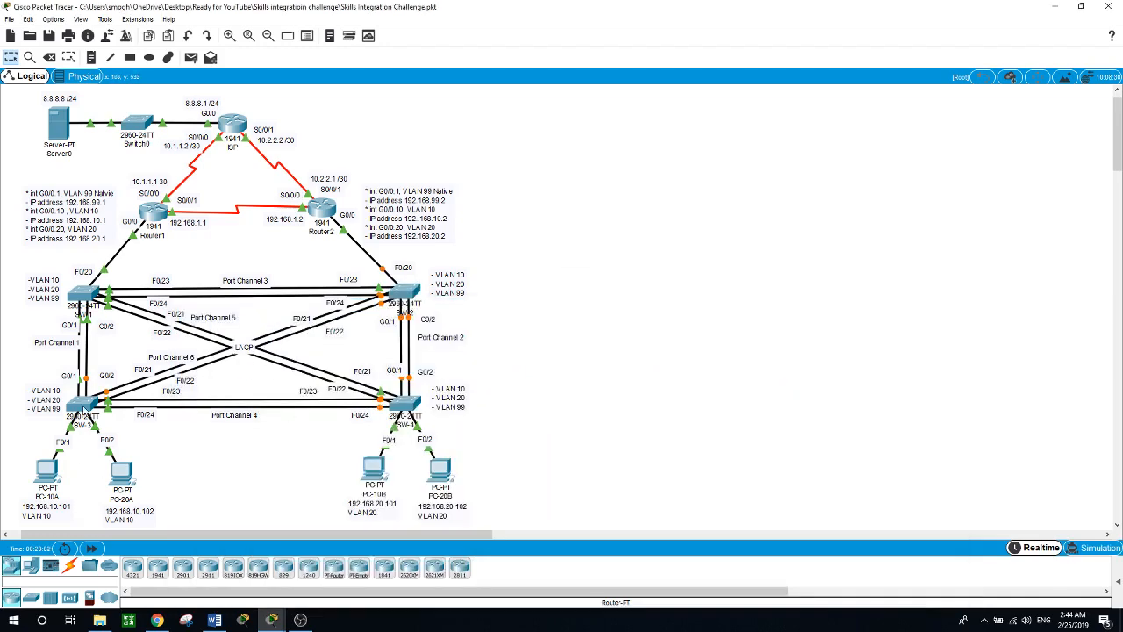
Step: Open SW-3's CLI and select interface range F0/1–9
{"action": "left_click", "coordinate": [83, 407]}
{"action": "key", "text": "Return"}
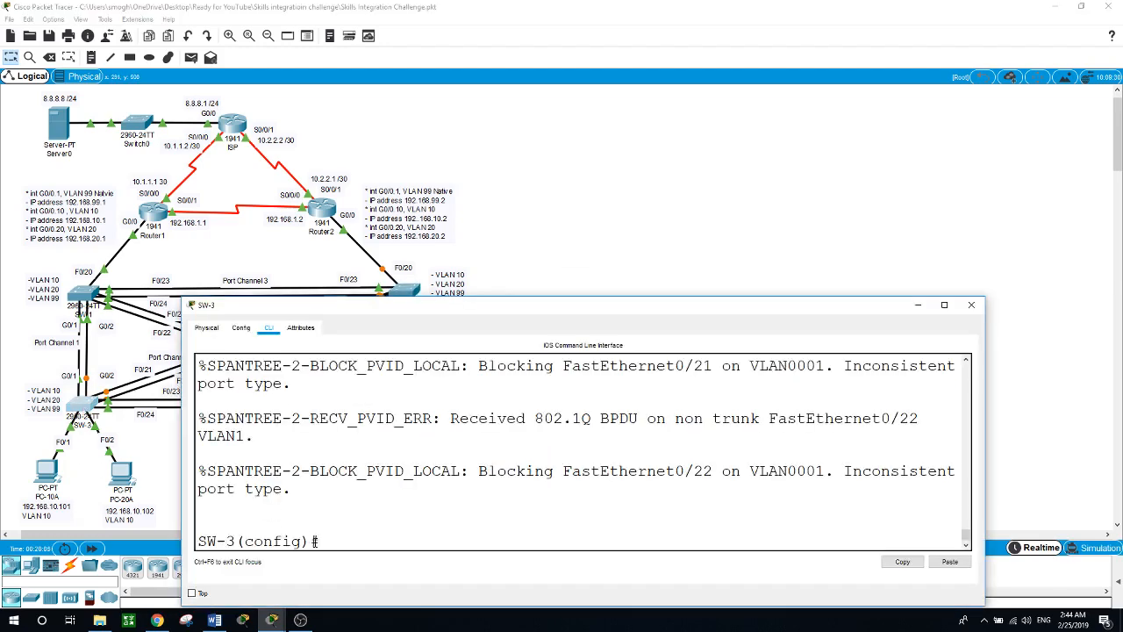
{"action": "type", "text": "conf"}
{"action": "key", "text": "BackSpace"}
{"action": "key", "text": "BackSpace"}
{"action": "key", "text": "BackSpace"}
{"action": "key", "text": "BackSpace"}
{"action": "type", "text": "int range f0/1 - 9"}
{"action": "key", "text": "Return"}
Step: Set SW-3 ports F0/1–9 to switchport mode access
{"action": "type", "text": "sw"}
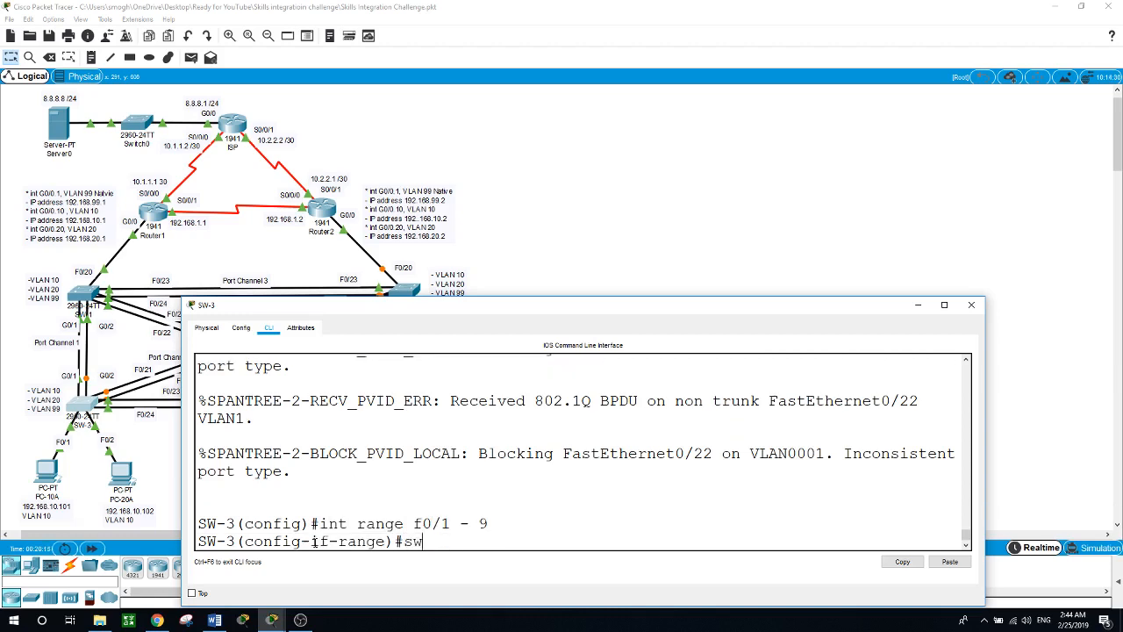
{"action": "type", "text": "it"}
{"action": "key", "text": "Tab"}
{"action": "type", "text": "mdo"}
{"action": "key", "text": "Tab"}
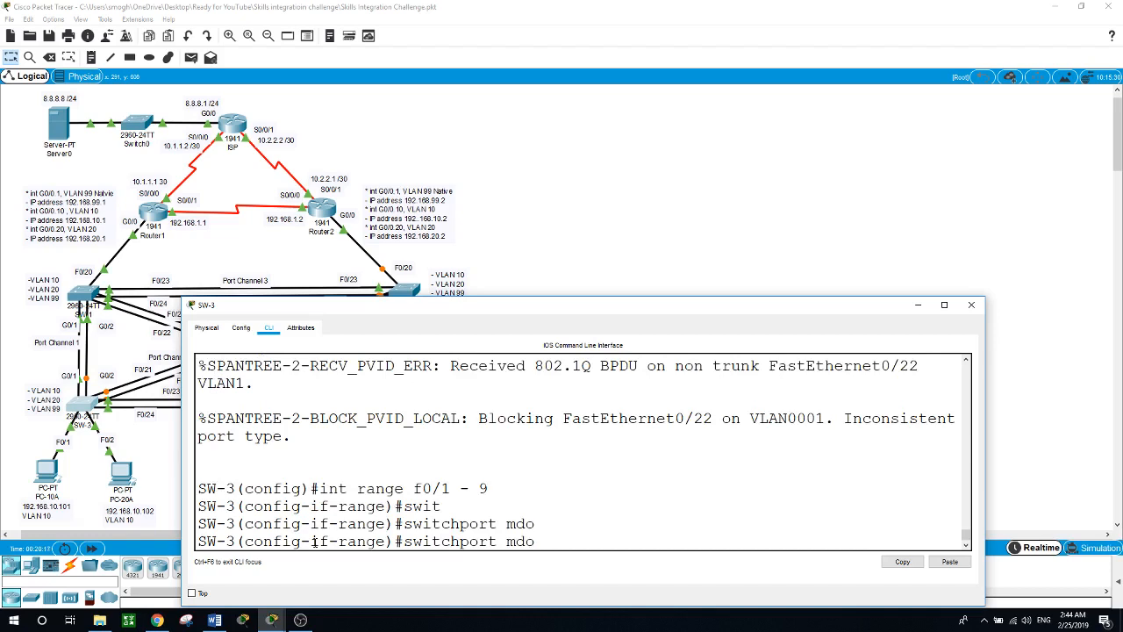
{"action": "key", "text": "BackSpace"}
{"action": "key", "text": "BackSpace"}
{"action": "type", "text": "od"}
{"action": "key", "text": "Tab"}
{"action": "type", "text": "acc"}
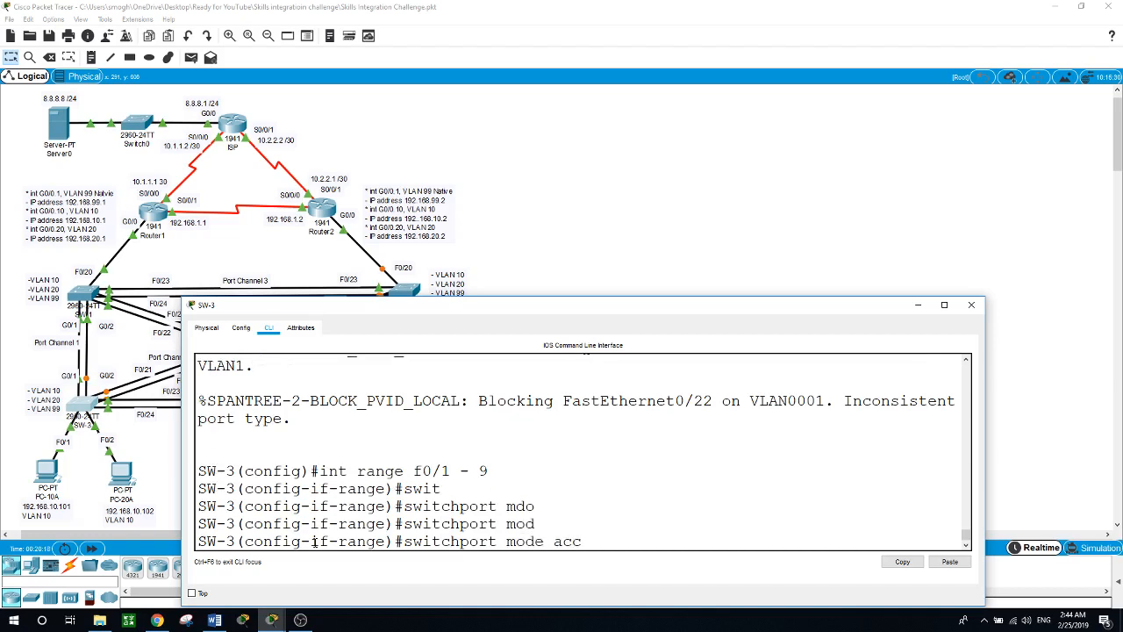
{"action": "key", "text": "Tab"}
{"action": "key", "text": "Return"}
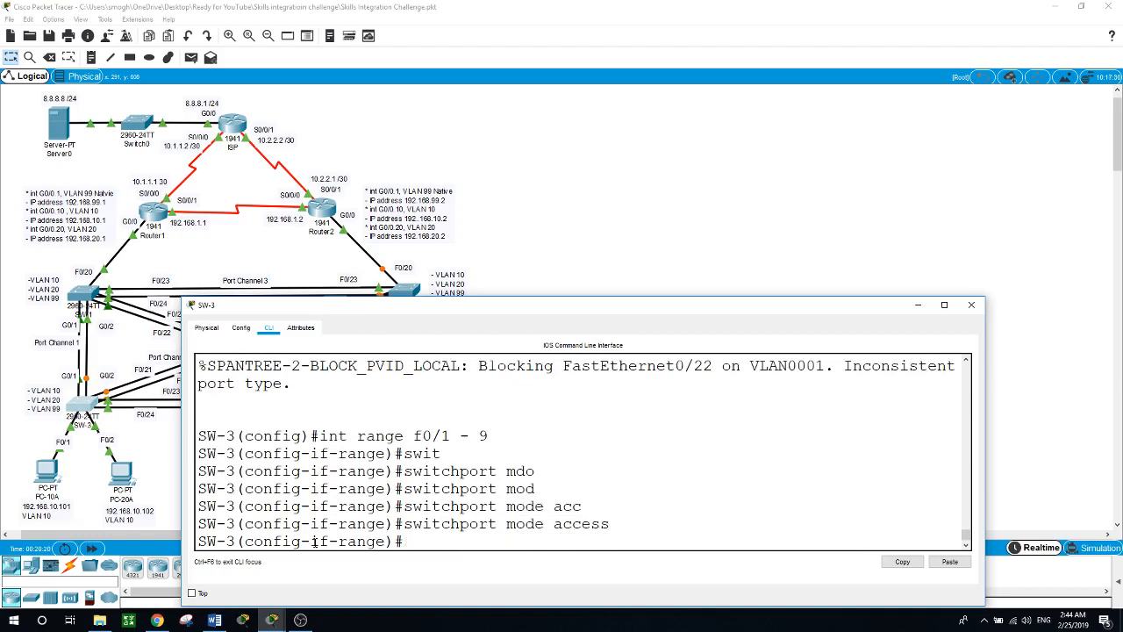
Step: Assign SW-3 ports F0/1–9 to access VLAN 10, then begin the next interface command
{"action": "type", "text": "swit"}
{"action": "key", "text": "Tab"}
{"action": "type", "text": "acc"}
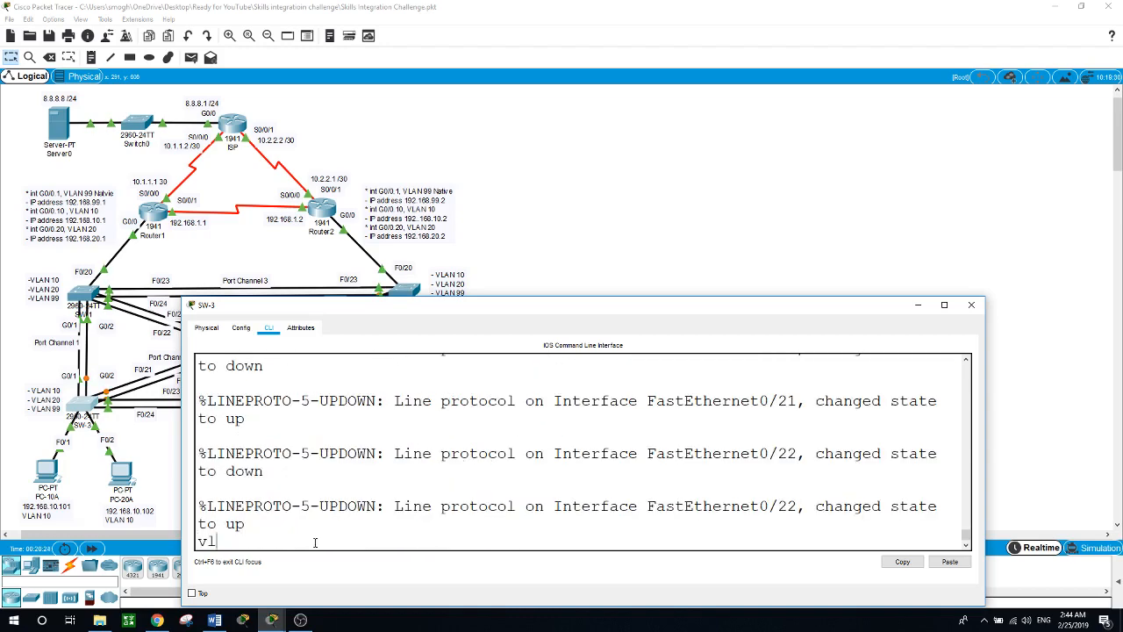
{"action": "type", "text": "an"}
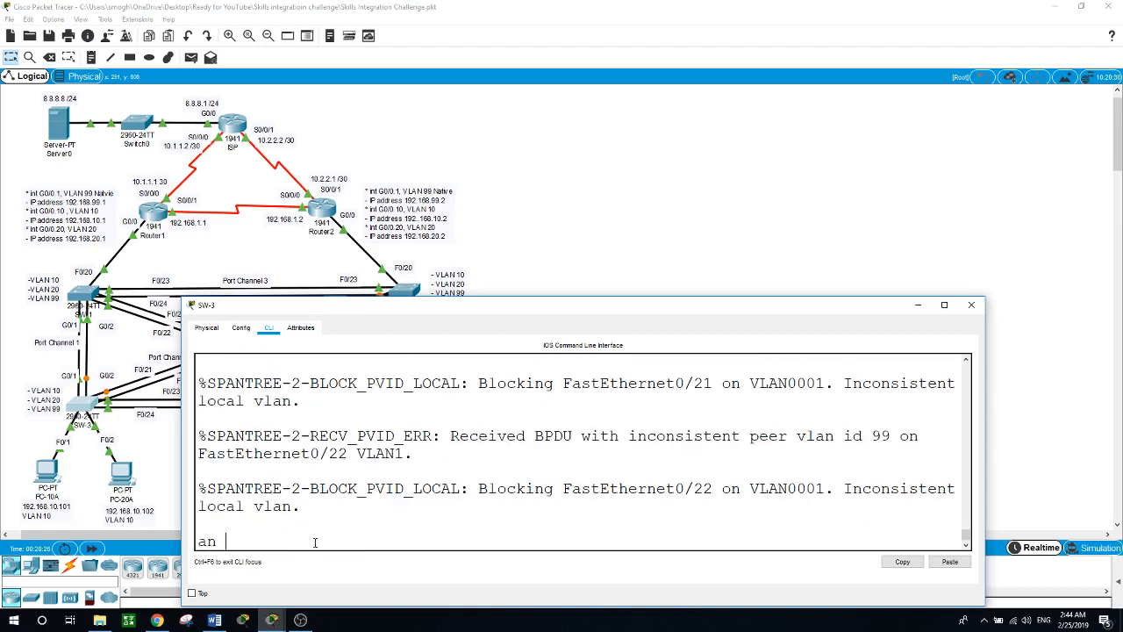
{"action": "type", "text": " 10"}
{"action": "key", "text": "Return"}
{"action": "type", "text": "int f"}
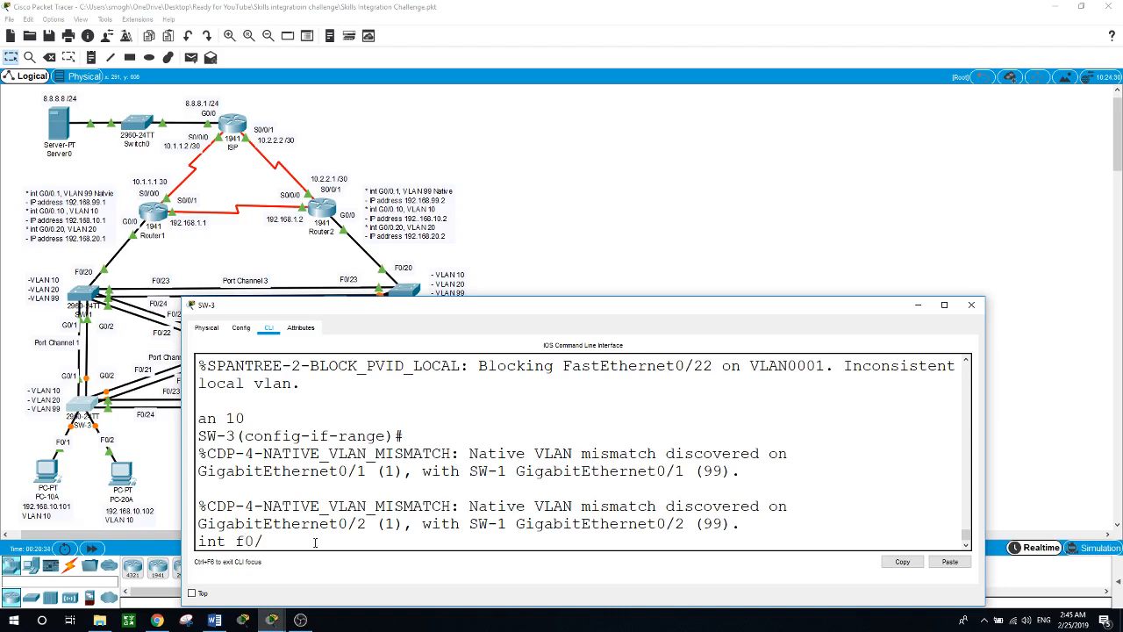
Step: Select SW-3 ports F0/10–19 with 'int range f0/10 - 19' after the plain form is rejected
{"action": "type", "text": "0/10 - 19"}
{"action": "key", "text": "Return"}
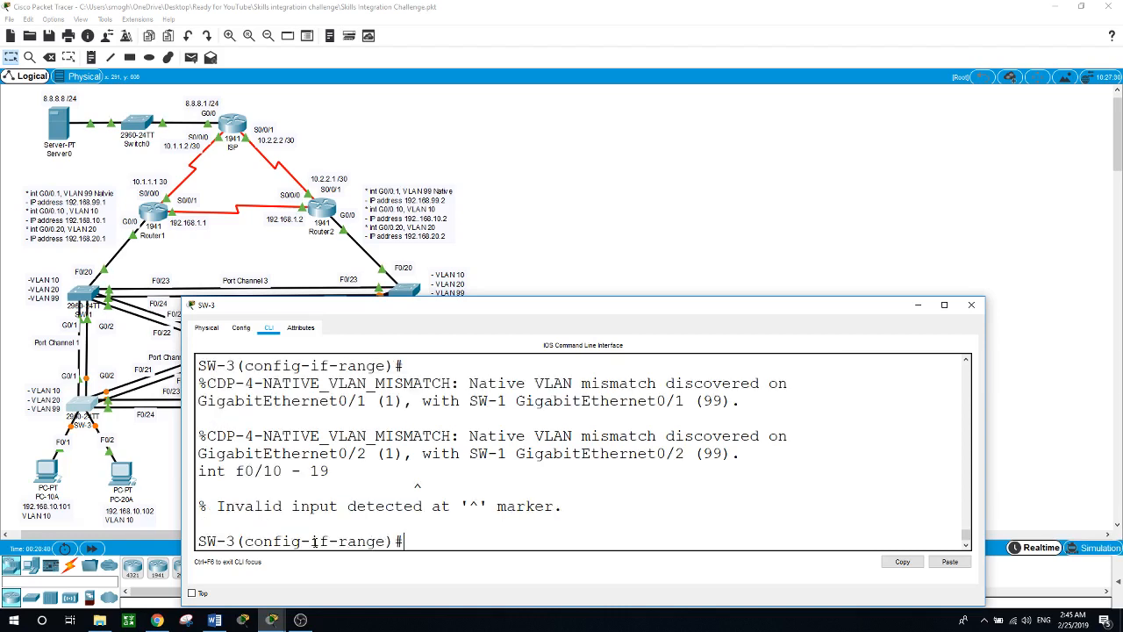
{"action": "key", "text": "Up"}
{"action": "key", "text": "BackSpace"}
{"action": "key", "text": "BackSpace"}
{"action": "key", "text": "BackSpace"}
{"action": "key", "text": "BackSpace"}
{"action": "type", "text": "0 0"}
{"action": "key", "text": "BackSpace"}
{"action": "type", "text": "- 10"}
{"action": "key", "text": "BackSpace"}
{"action": "type", "text": "9"}
{"action": "key", "text": "Return"}
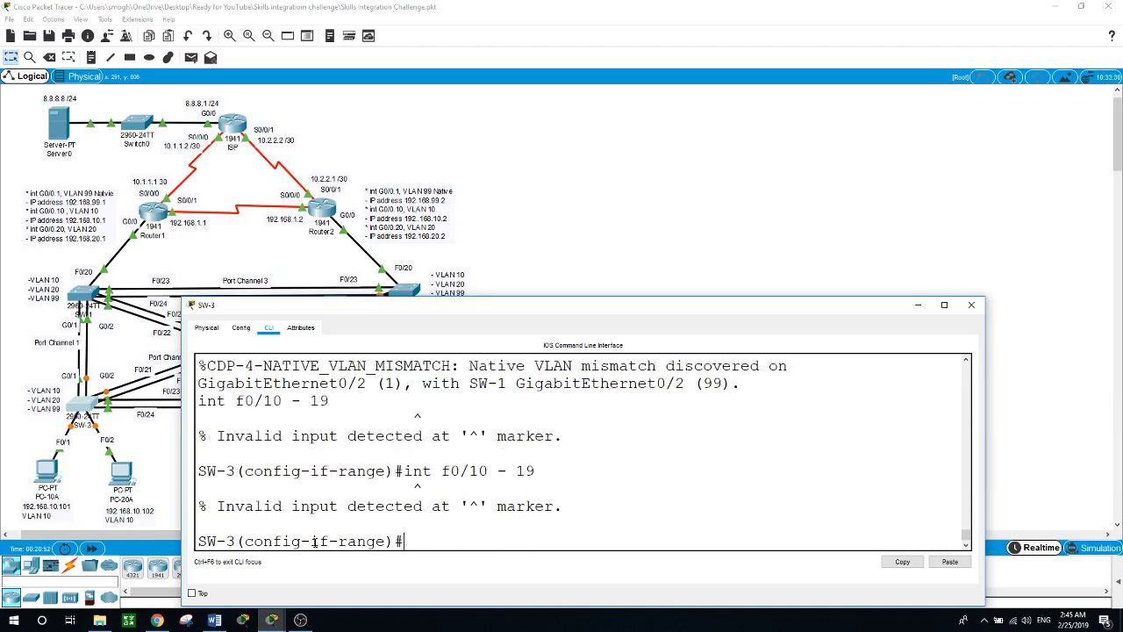
{"action": "type", "text": "i"}
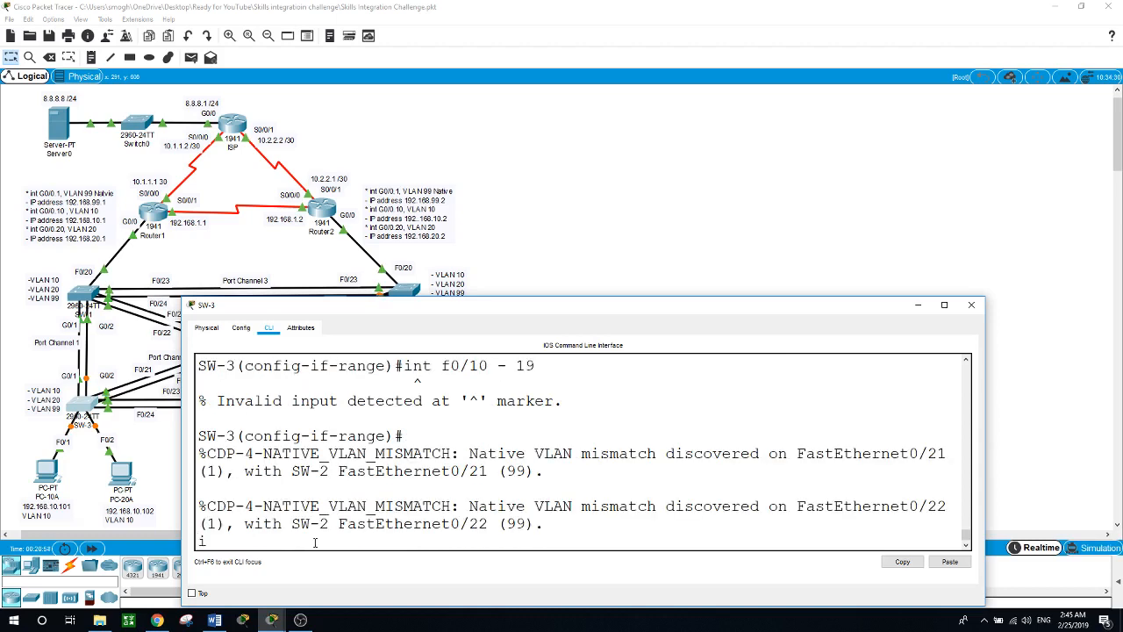
{"action": "type", "text": "nt range f0/10 - 19"}
{"action": "key", "text": "Return"}
Step: Make SW-3 ports F0/10–19 access ports in VLAN 20
{"action": "type", "text": "swit"}
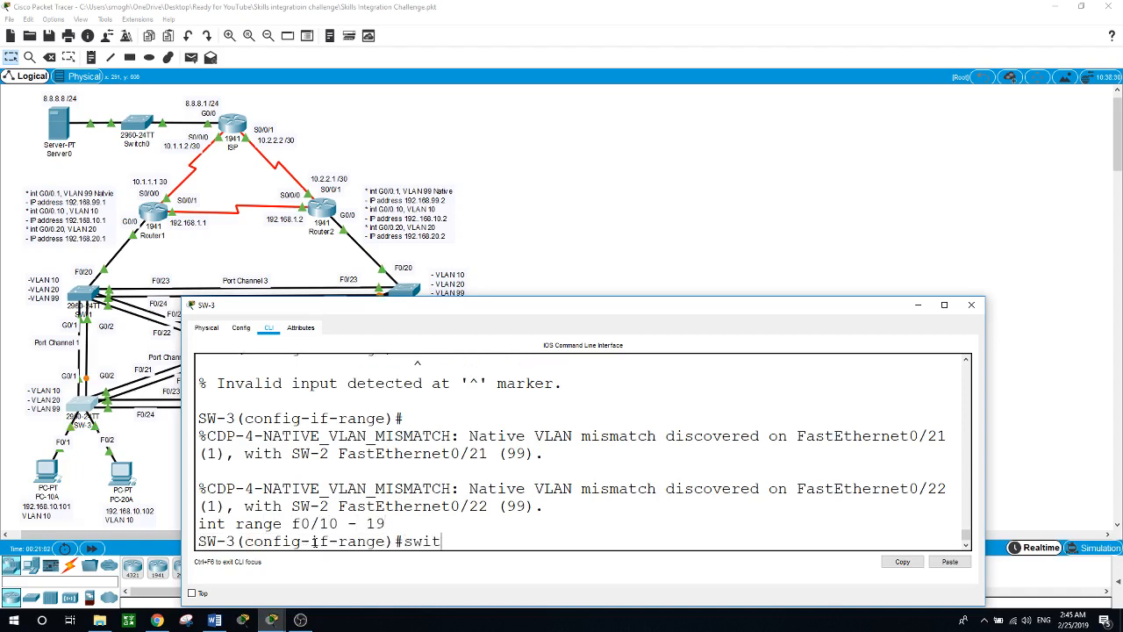
{"action": "key", "text": "Tab"}
{"action": "type", "text": "mod"}
{"action": "key", "text": "Tab"}
{"action": "type", "text": "acc"}
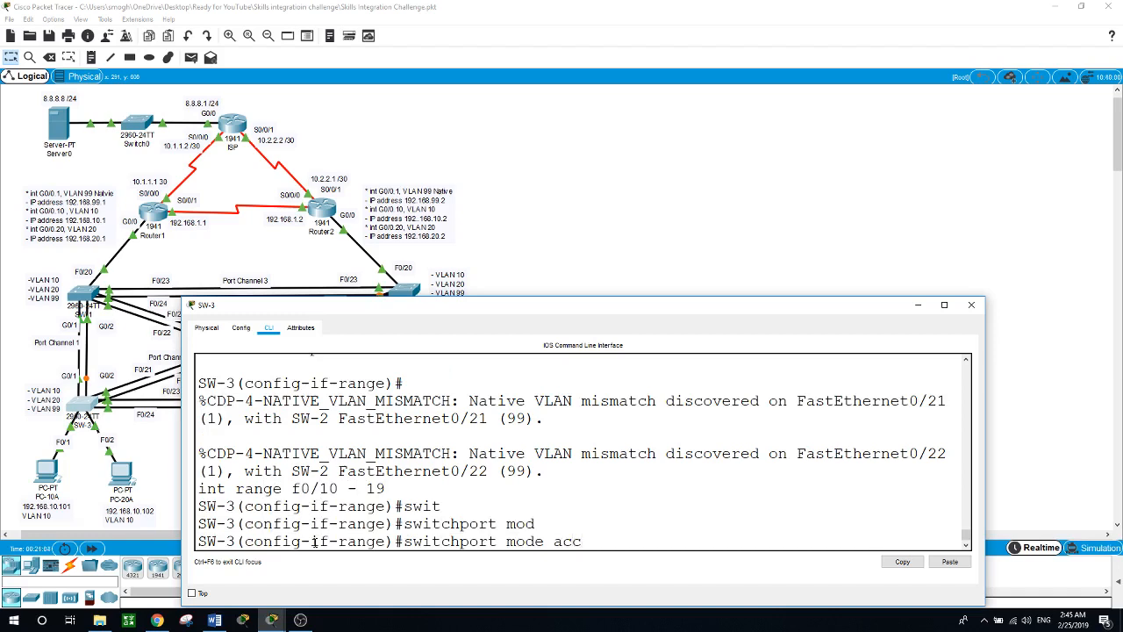
{"action": "key", "text": "Tab"}
{"action": "key", "text": "Return"}
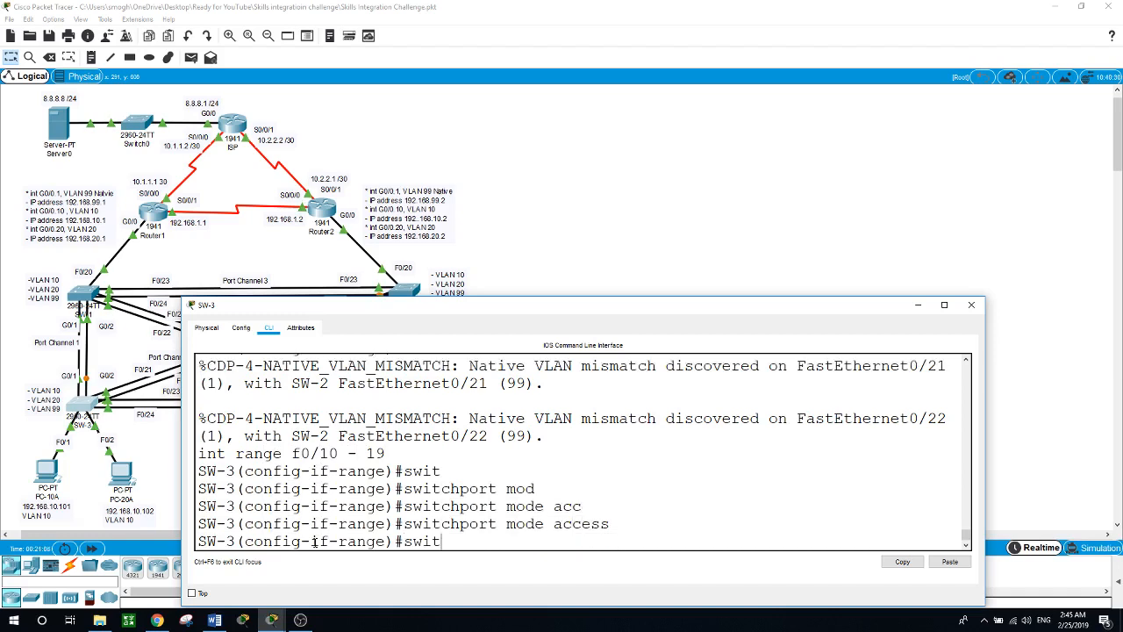
{"action": "type", "text": "swit"}
{"action": "key", "text": "Tab"}
{"action": "type", "text": "acc"}
{"action": "key", "text": "Tab"}
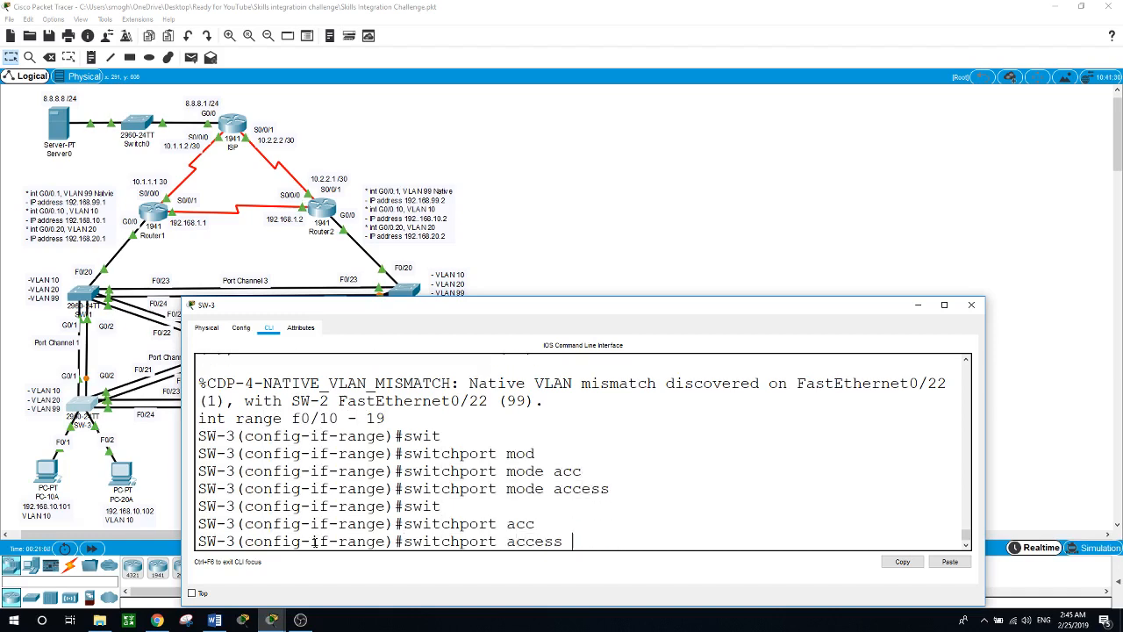
{"action": "type", "text": "vlan 20"}
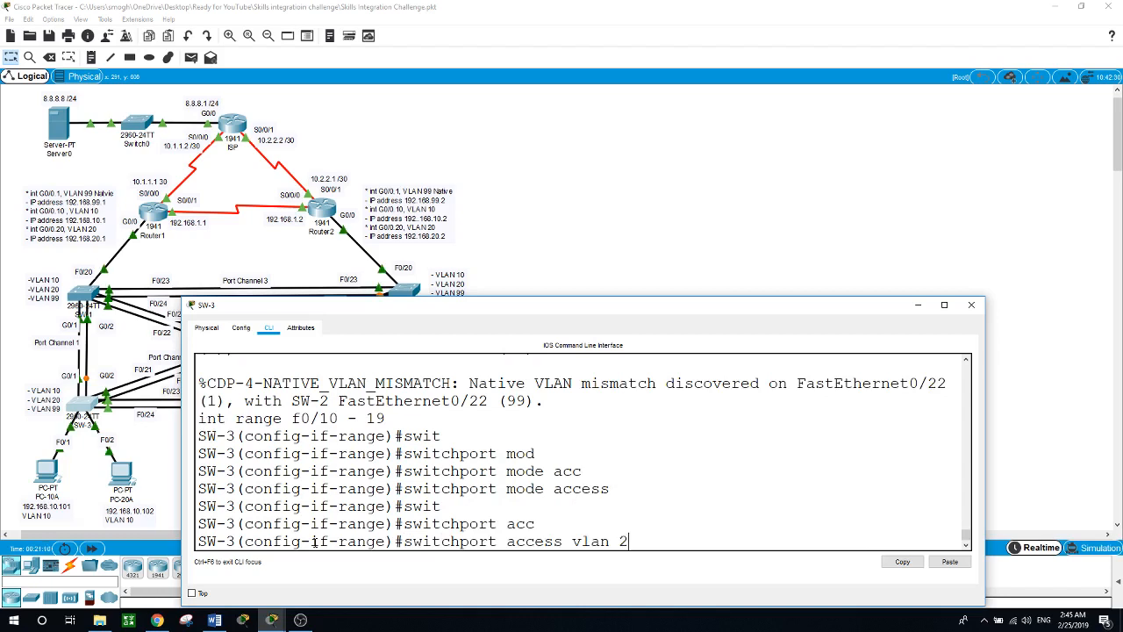
{"action": "key", "text": "Return"}
Step: Select SW-3 ports F0/20–24 and G0/1–2 and set them to trunk mode
{"action": "type", "text": "int r"}
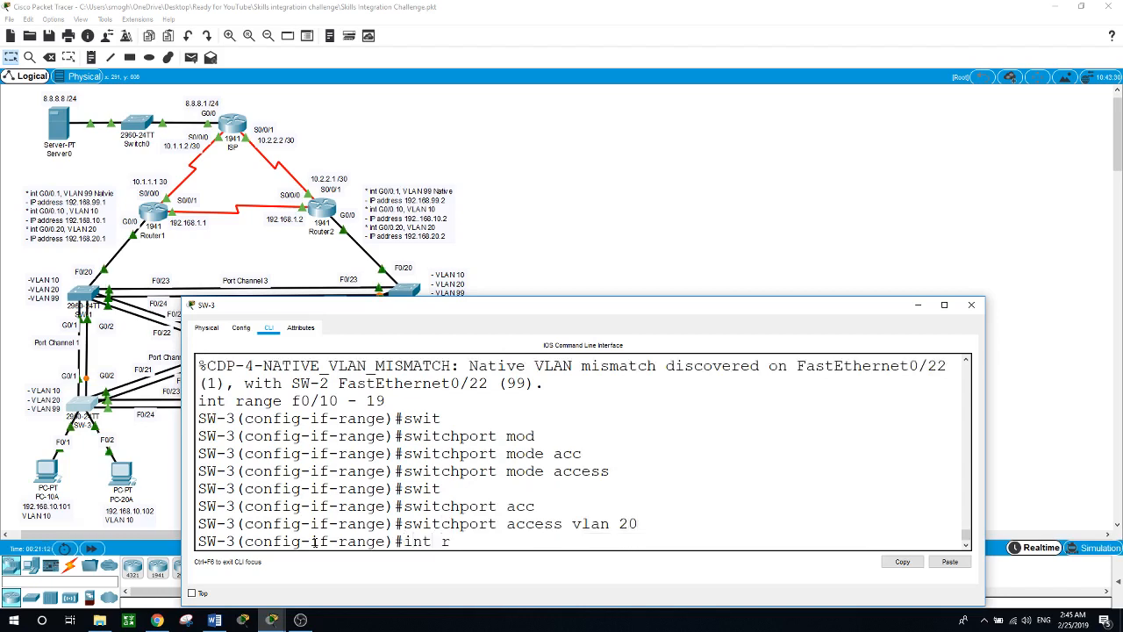
{"action": "type", "text": "ange f0/20"}
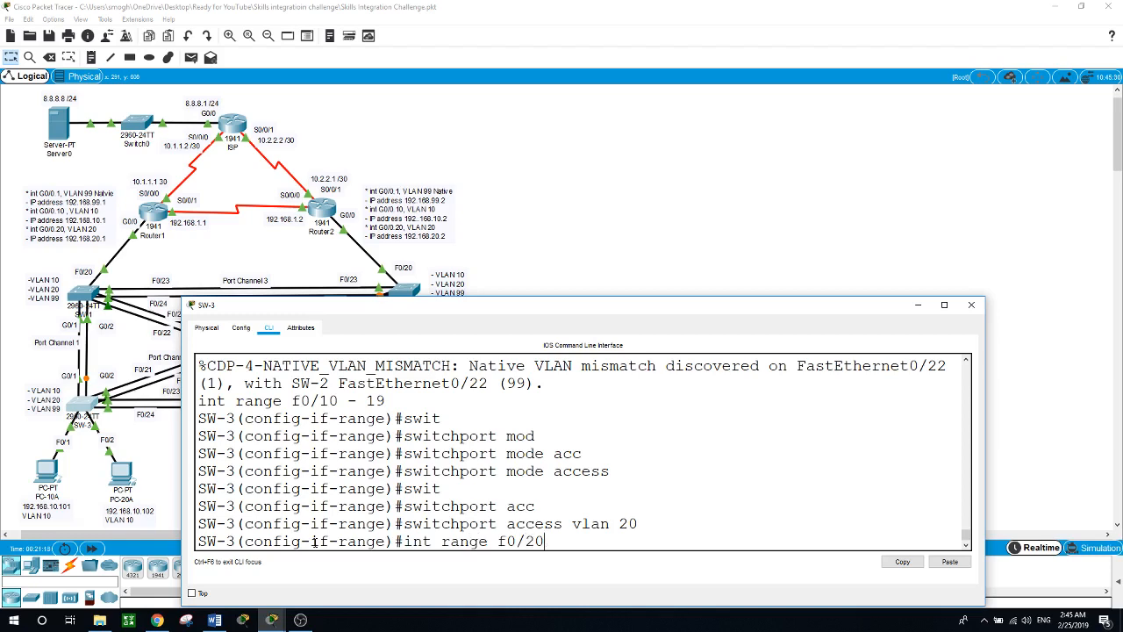
{"action": "type", "text": "-24, g1"}
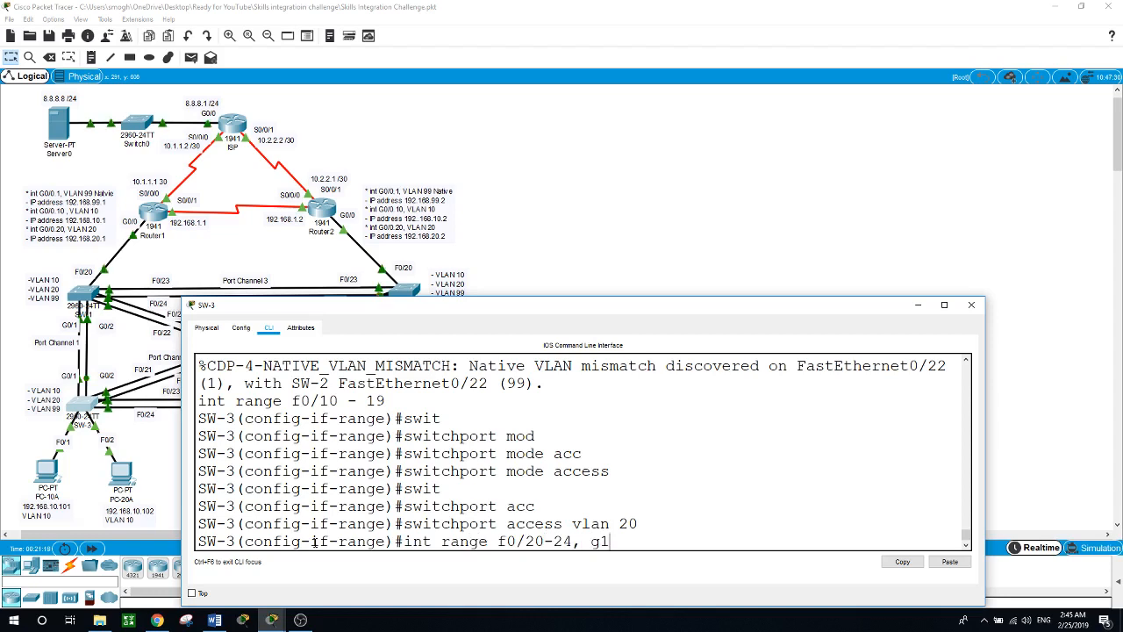
{"action": "key", "text": "BackSpace"}
{"action": "type", "text": "0/1"}
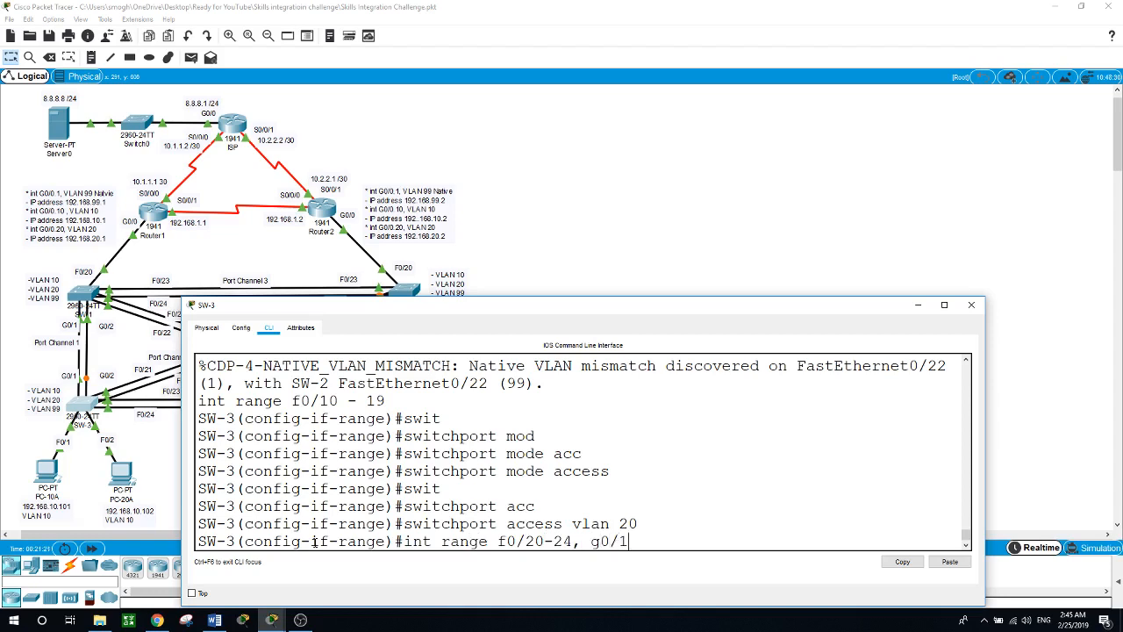
{"action": "type", "text": "-2"}
{"action": "key", "text": "Return"}
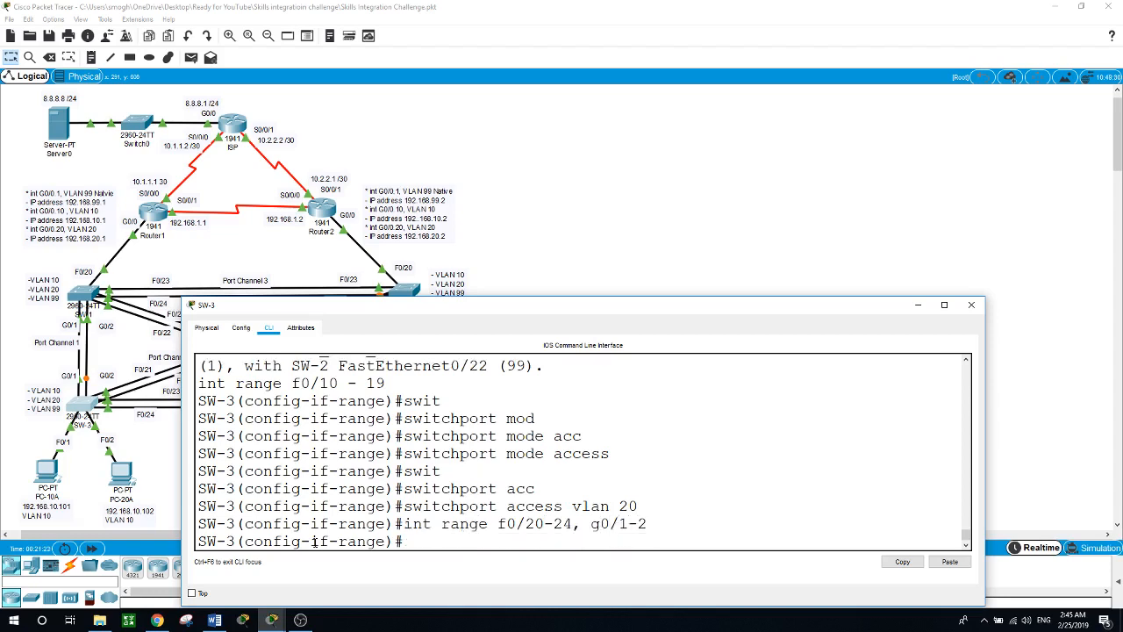
{"action": "type", "text": "swit"}
{"action": "key", "text": "Tab"}
{"action": "type", "text": "mod"}
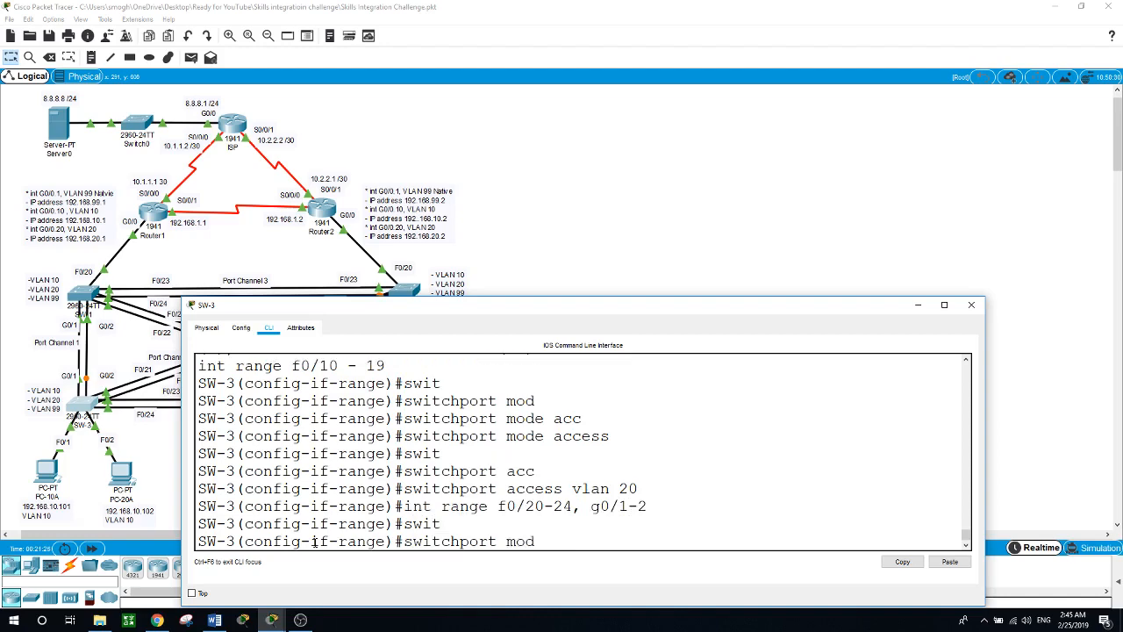
{"action": "key", "text": "Tab"}
{"action": "type", "text": "tru"}
{"action": "key", "text": "Tab"}
{"action": "key", "text": "Return"}
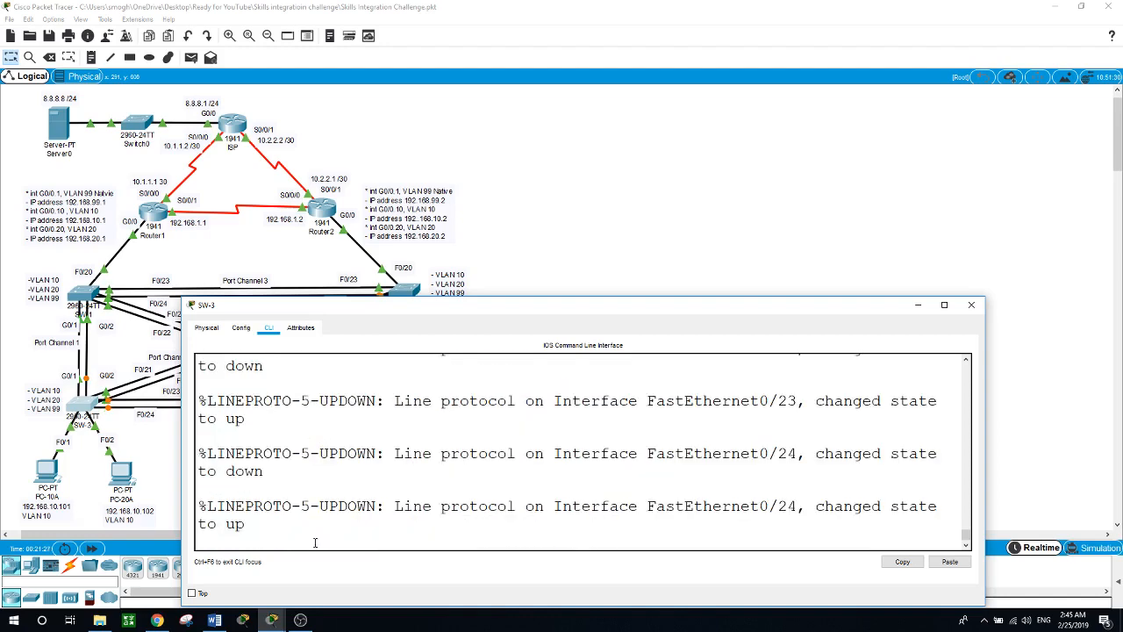
Step: Set native VLAN 99 on SW-3's trunks and close SW-3's window
{"action": "type", "text": "swit"}
{"action": "key", "text": "Tab"}
{"action": "type", "text": "t"}
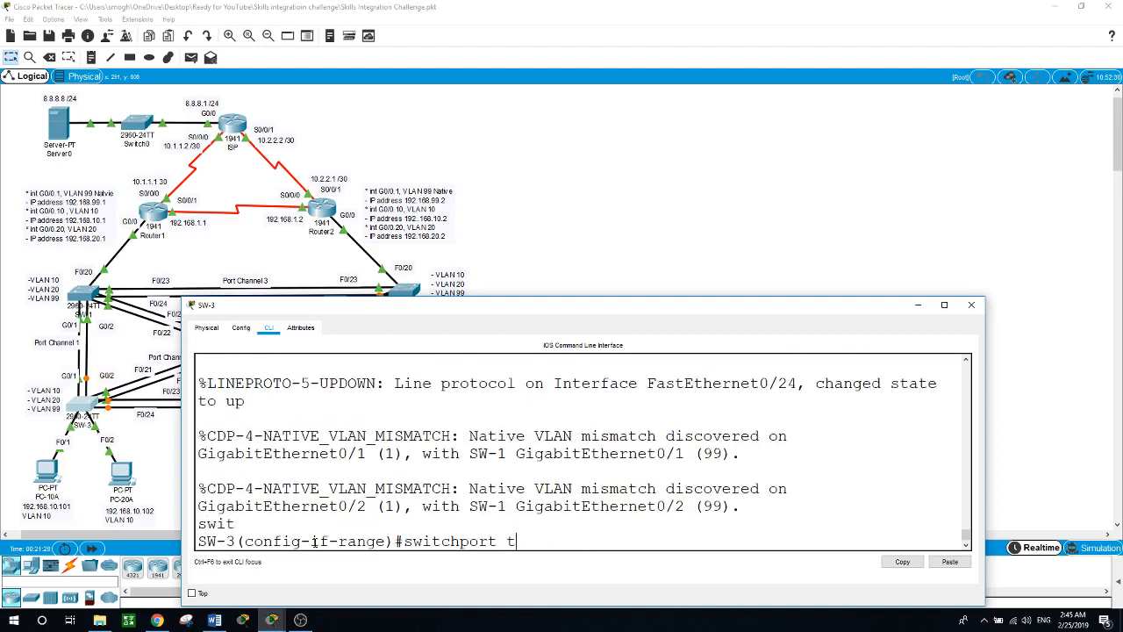
{"action": "type", "text": "ru"}
{"action": "key", "text": "Tab"}
{"action": "type", "text": "n"}
{"action": "key", "text": "Tab"}
{"action": "type", "text": "vl"}
{"action": "key", "text": "Tab"}
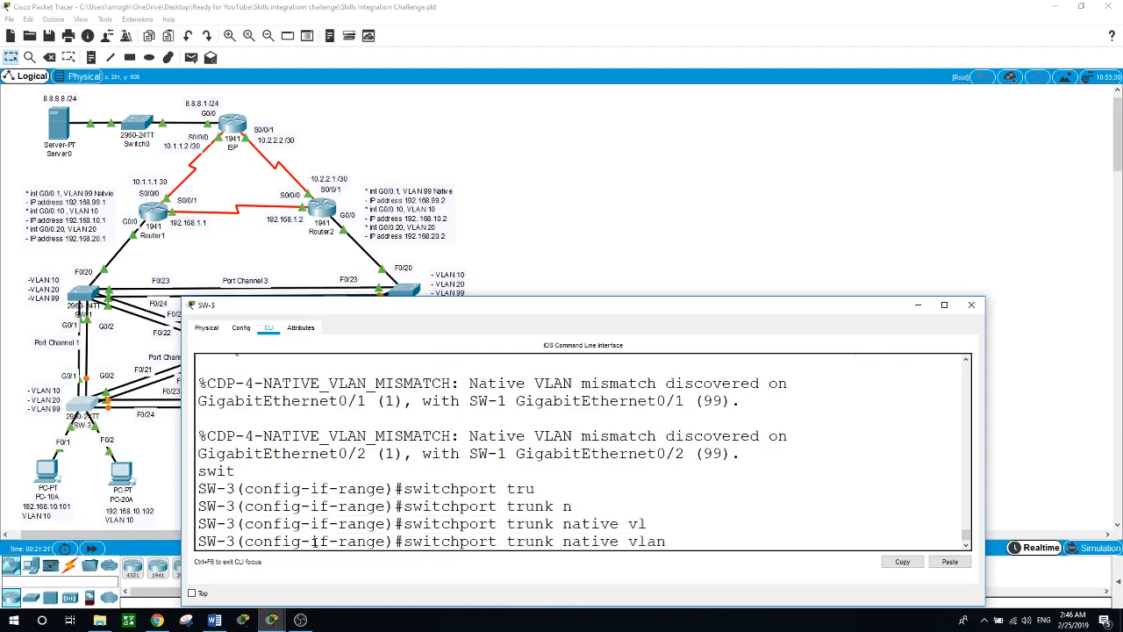
{"action": "type", "text": "99"}
{"action": "key", "text": "Return"}
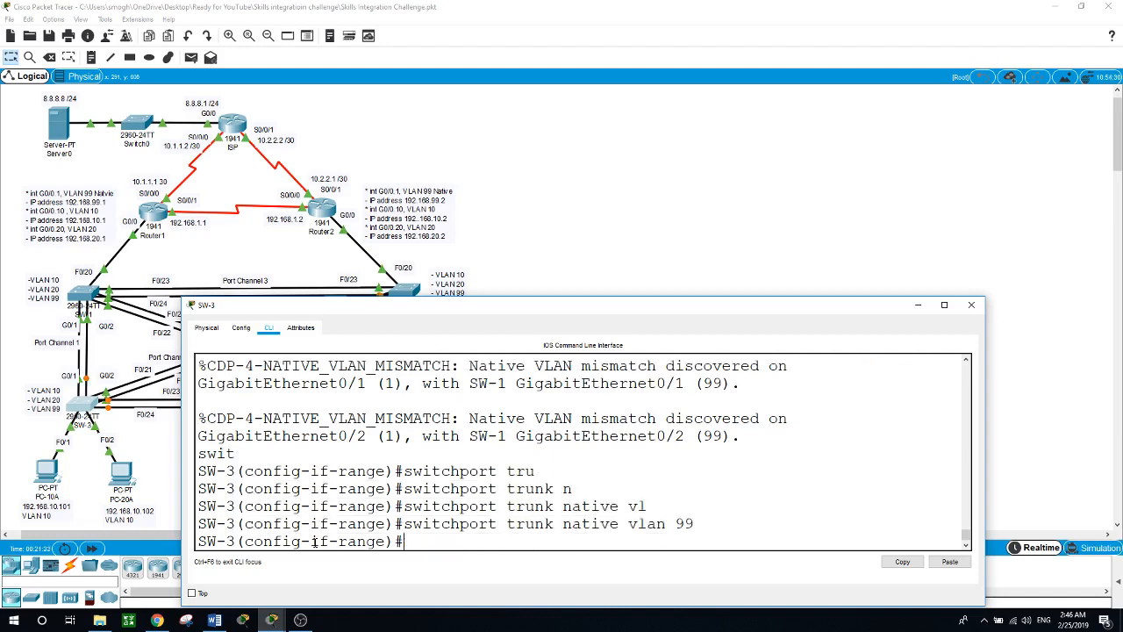
{"action": "left_click", "coordinate": [570, 256]}
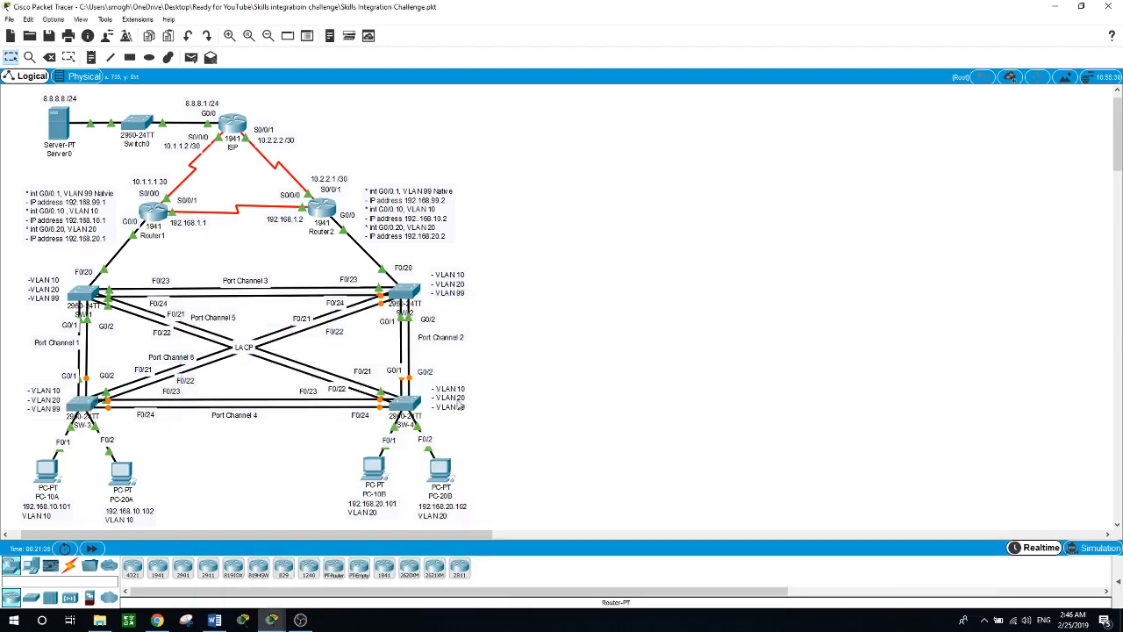
Step: On SW-4's CLI, make ports F0/1–9 access ports
{"action": "left_click", "coordinate": [410, 411]}
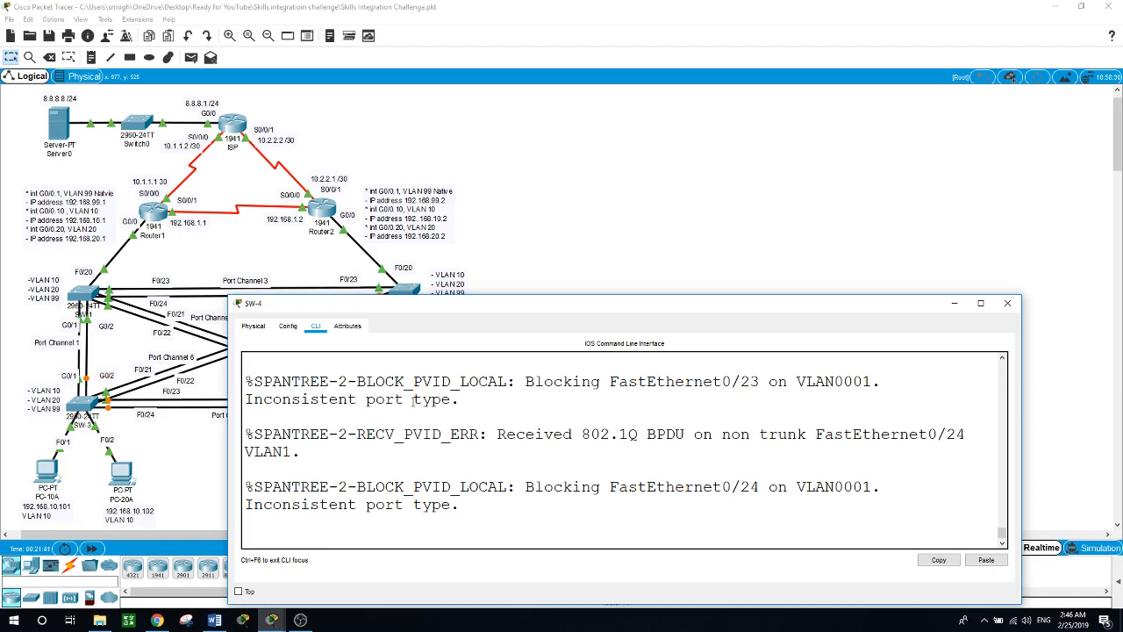
{"action": "key", "text": "Return"}
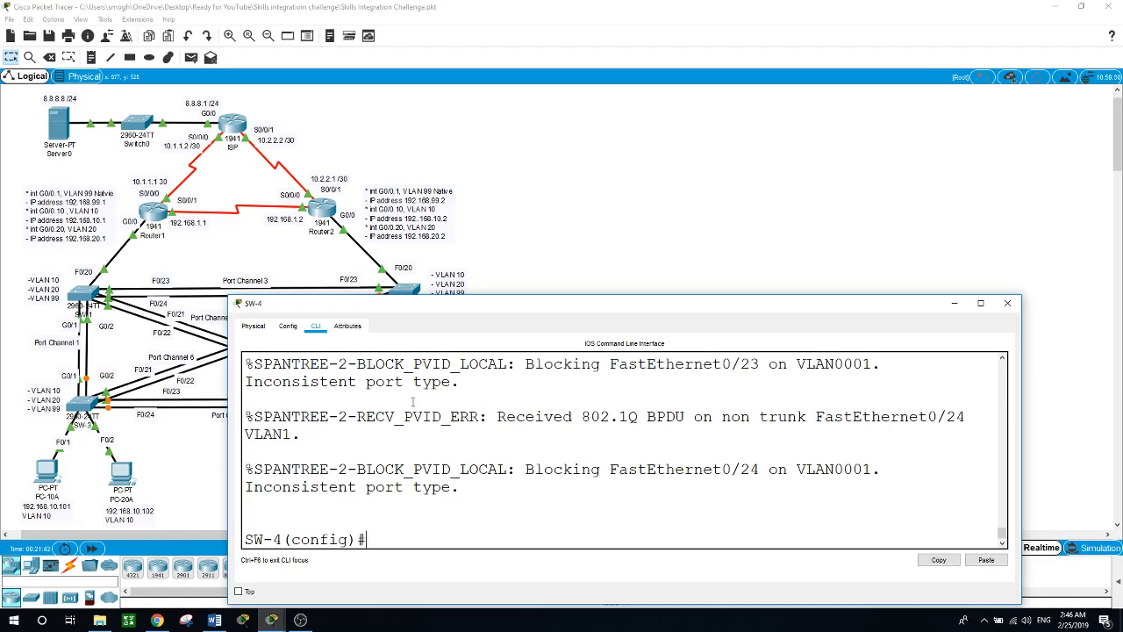
{"action": "type", "text": "int range f0/1 - 9"}
{"action": "key", "text": "Return"}
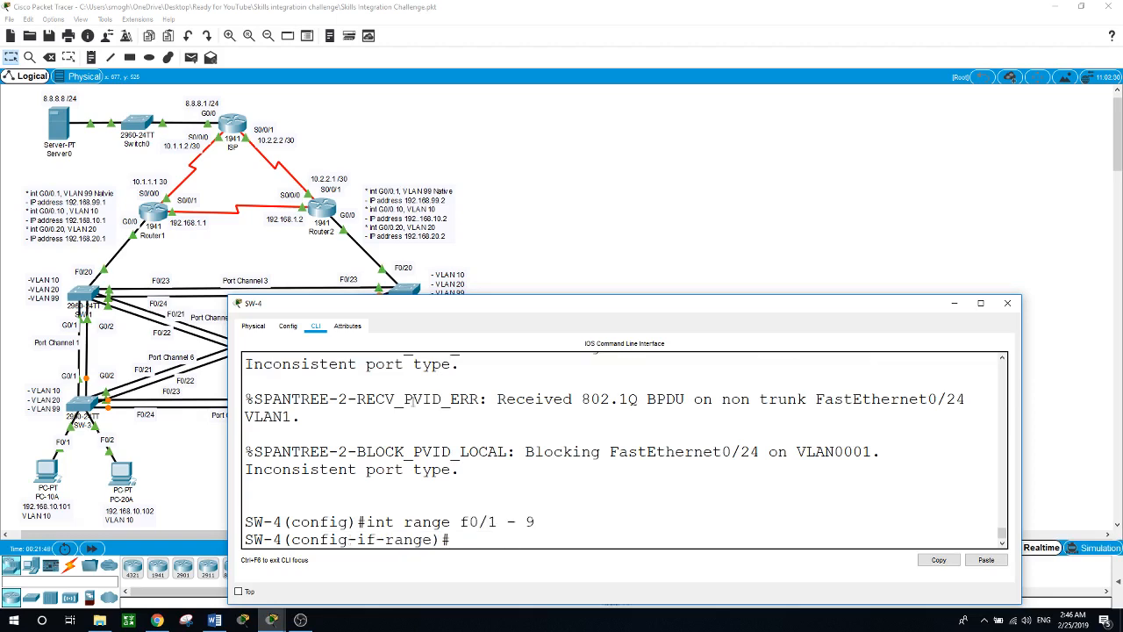
{"action": "type", "text": "swit"}
{"action": "key", "text": "Tab"}
{"action": "type", "text": "mod"}
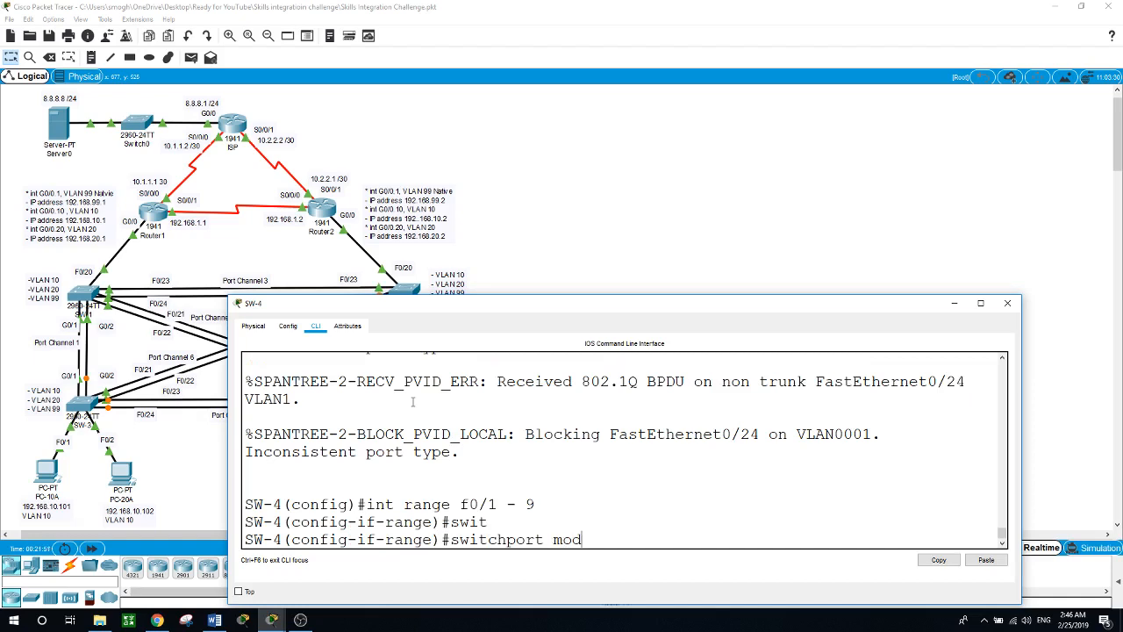
{"action": "key", "text": "Tab"}
{"action": "type", "text": "acc"}
{"action": "key", "text": "Tab"}
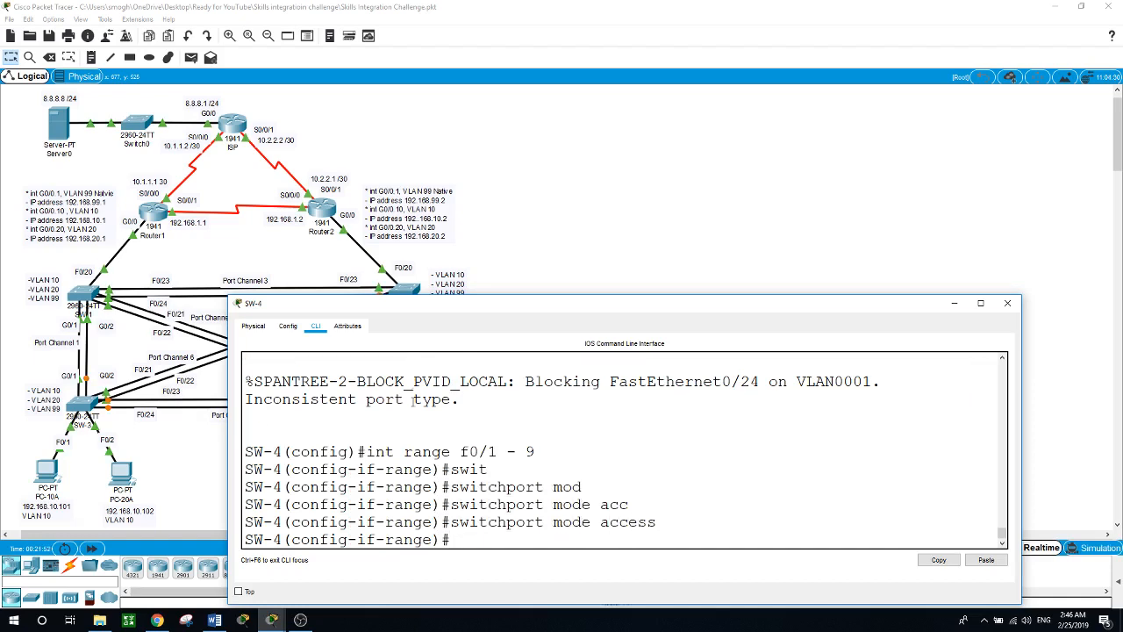
{"action": "key", "text": "Return"}
Step: Assign SW-4 ports F0/1–9 to access VLAN 10
{"action": "type", "text": "swit"}
{"action": "key", "text": "Tab"}
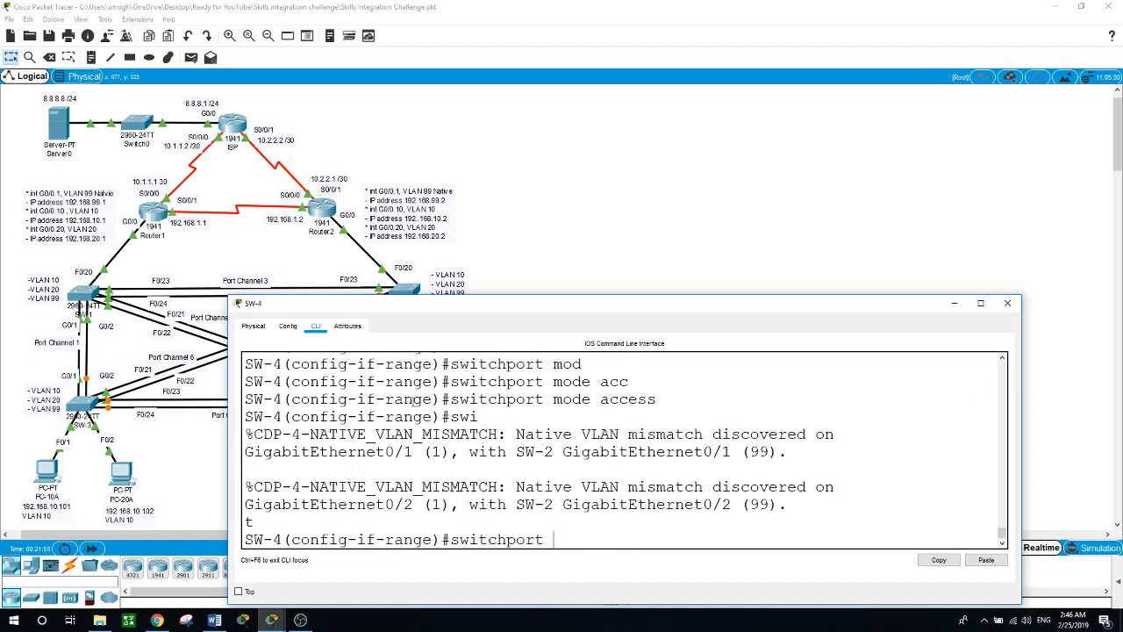
{"action": "type", "text": "acc"}
{"action": "key", "text": "Tab"}
{"action": "type", "text": "vla"}
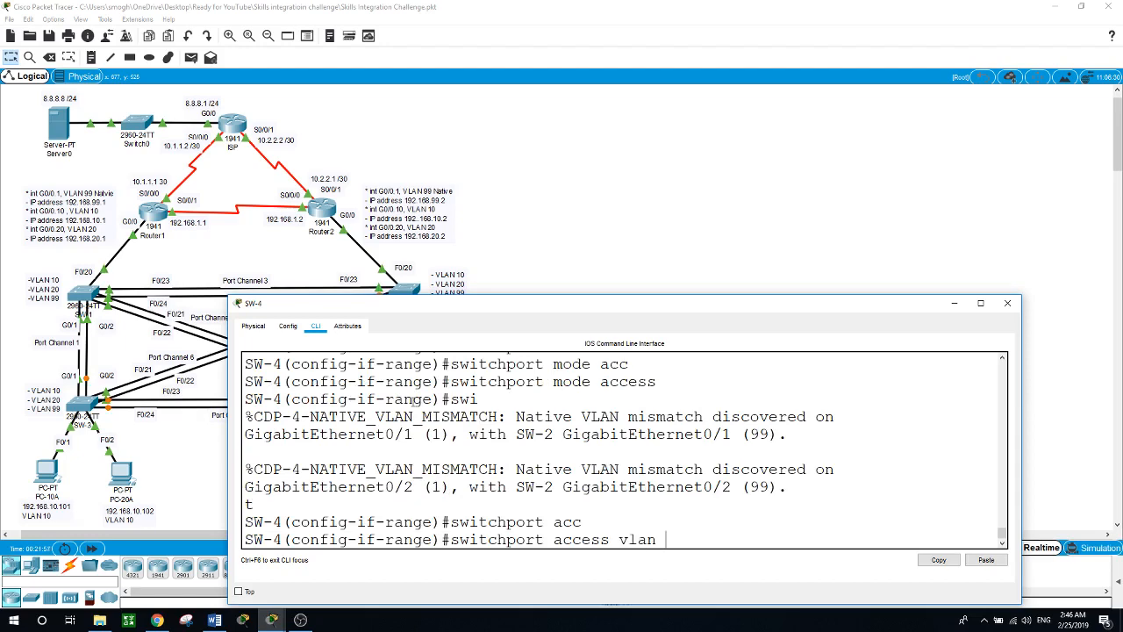
{"action": "type", "text": "10"}
{"action": "key", "text": "Return"}
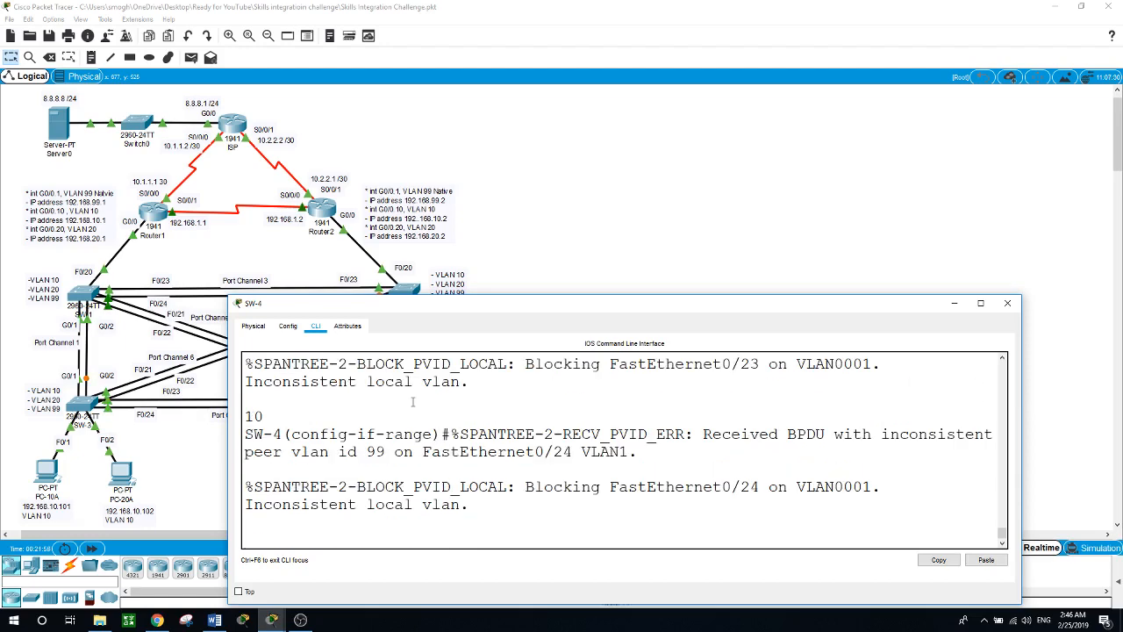
Step: Select SW-4 ports F0/10–19 and set them to access mode
{"action": "key", "text": "Return"}
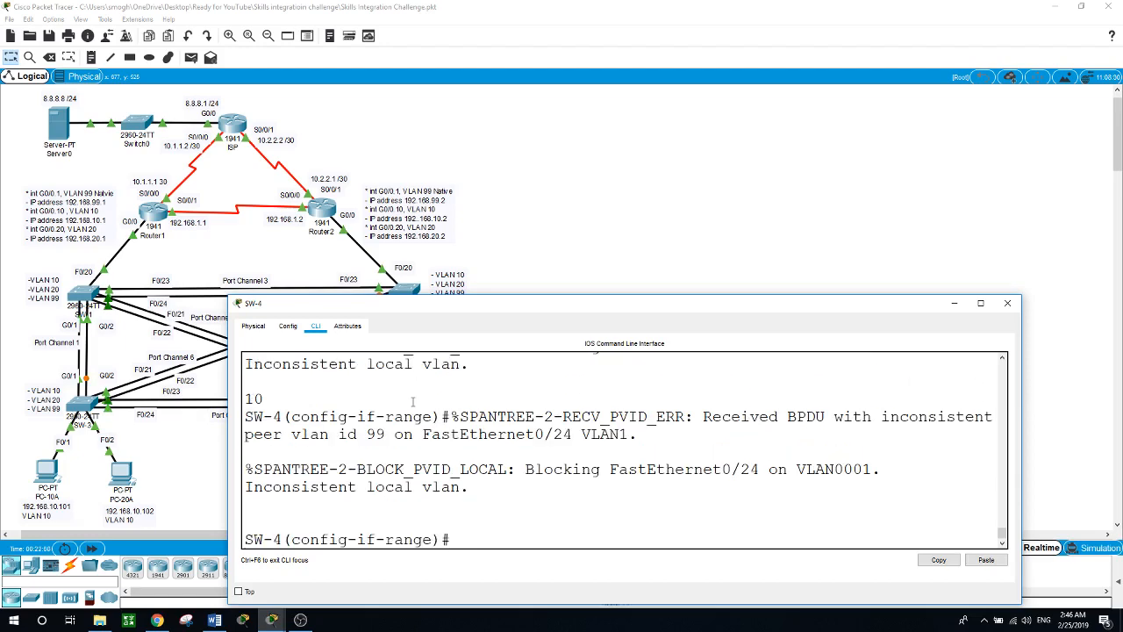
{"action": "type", "text": "int range f0/"}
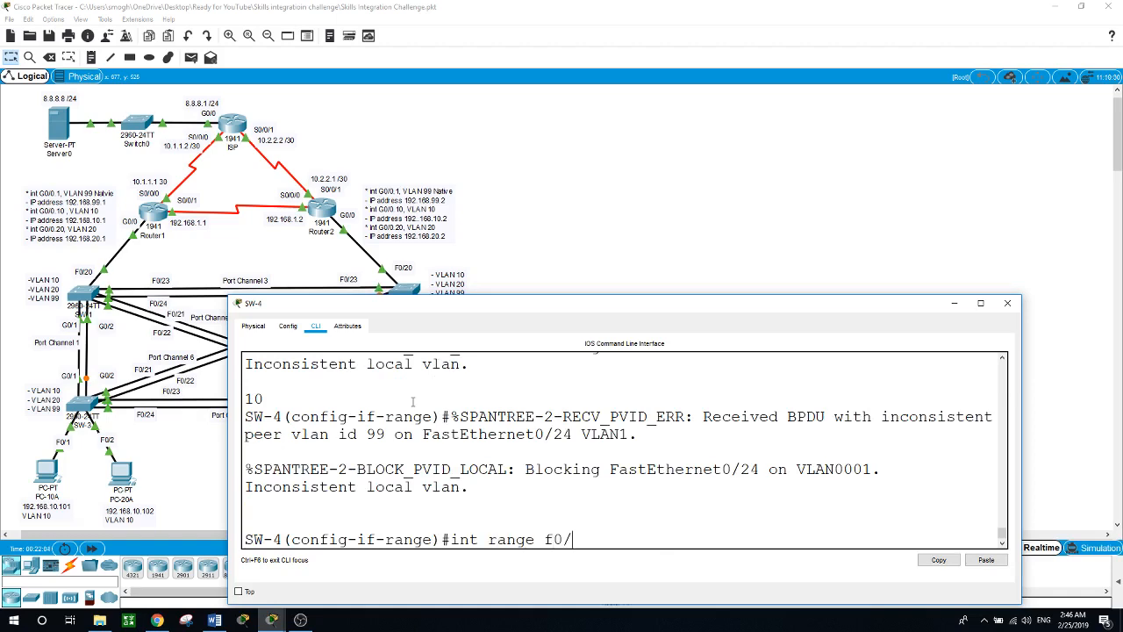
{"action": "type", "text": "10 - 19"}
{"action": "key", "text": "Return"}
{"action": "type", "text": "swit"}
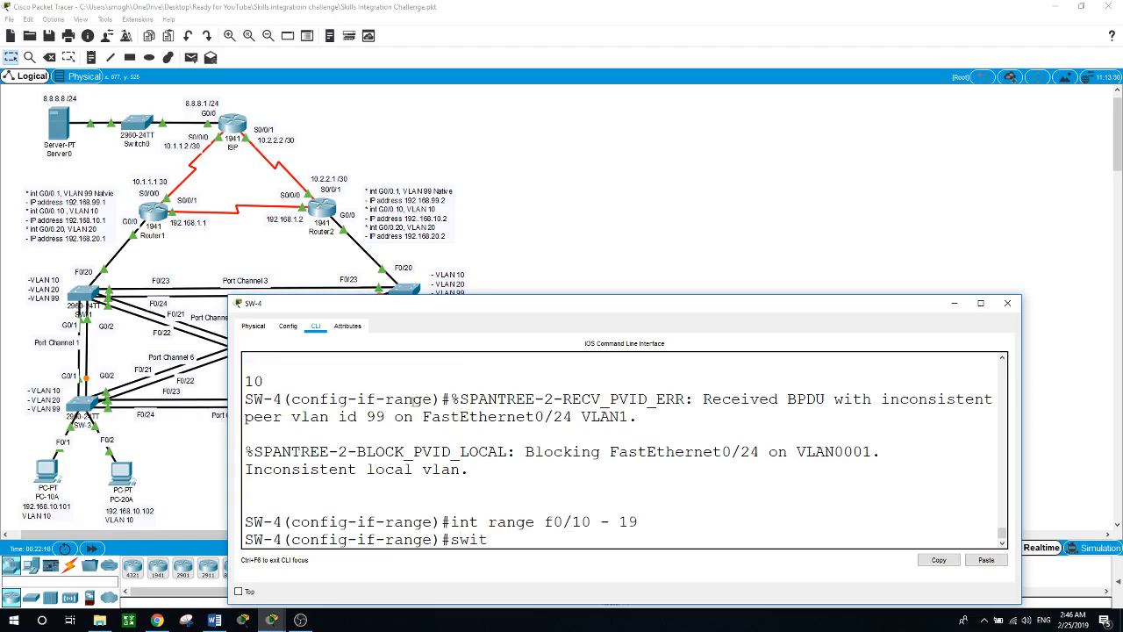
{"action": "key", "text": "Tab"}
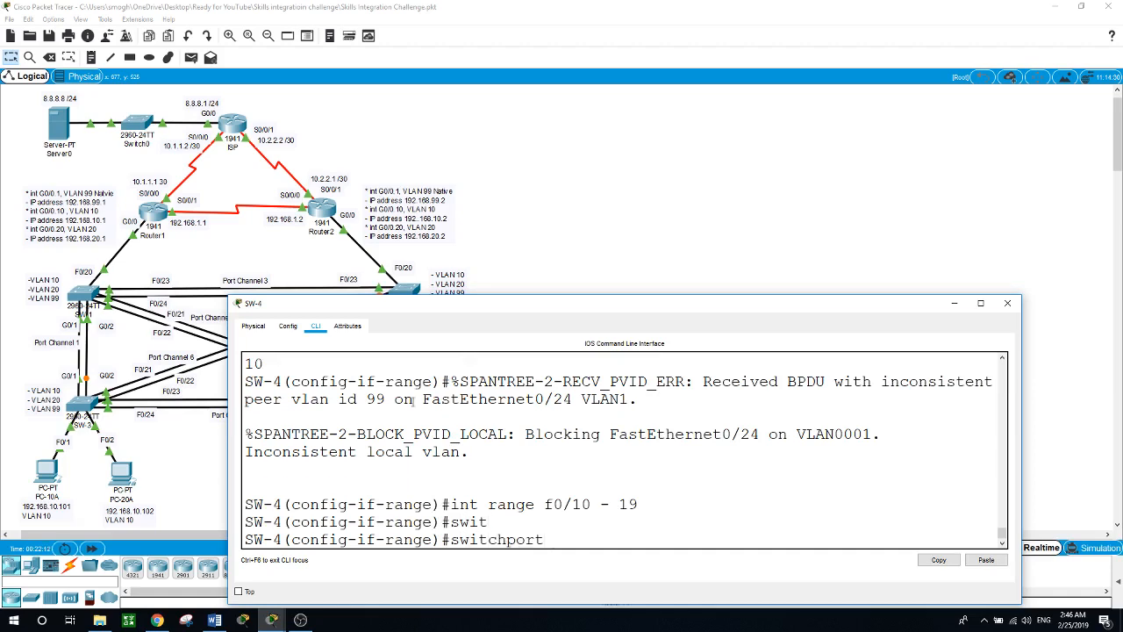
{"action": "type", "text": "mo"}
{"action": "key", "text": "Tab"}
{"action": "type", "text": "acc"}
{"action": "key", "text": "Tab"}
{"action": "key", "text": "Return"}
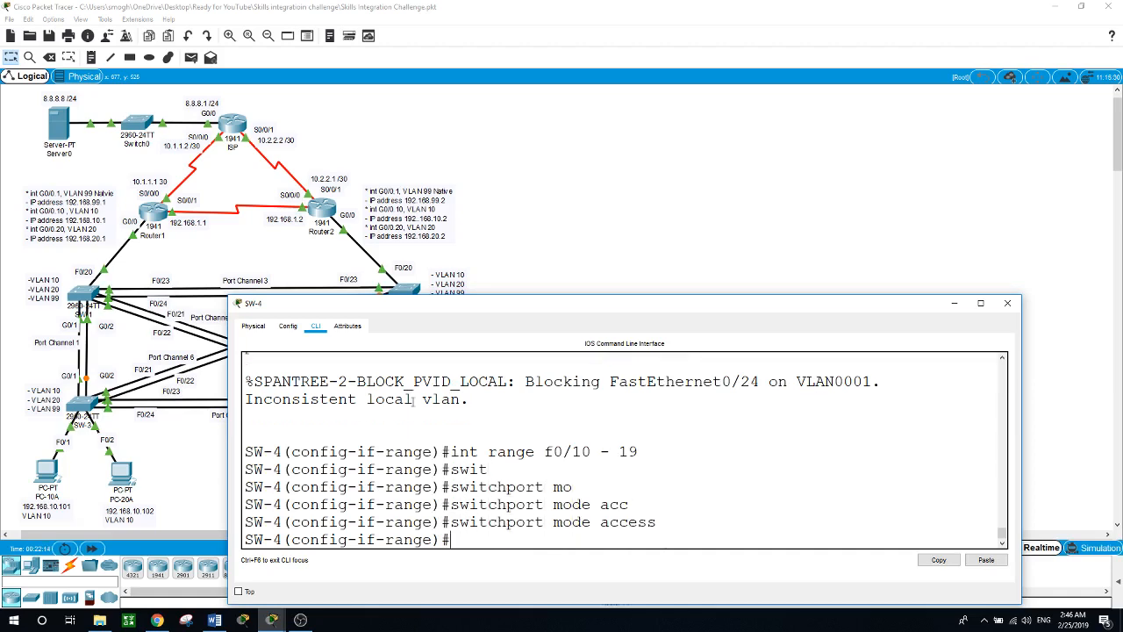
Step: Assign SW-4 ports F0/10–19 to VLAN 20, then type the F0/20–24, G0/1–2 range
{"action": "type", "text": "swi"}
{"action": "key", "text": "Tab"}
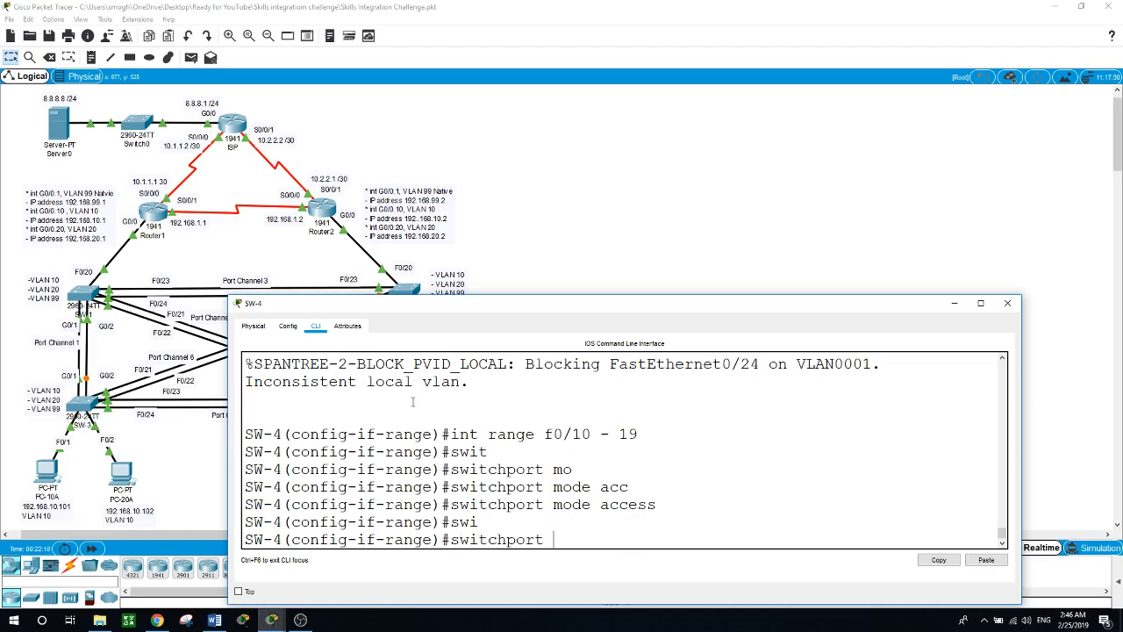
{"action": "type", "text": "acc"}
{"action": "key", "text": "Tab"}
{"action": "type", "text": "vlan"}
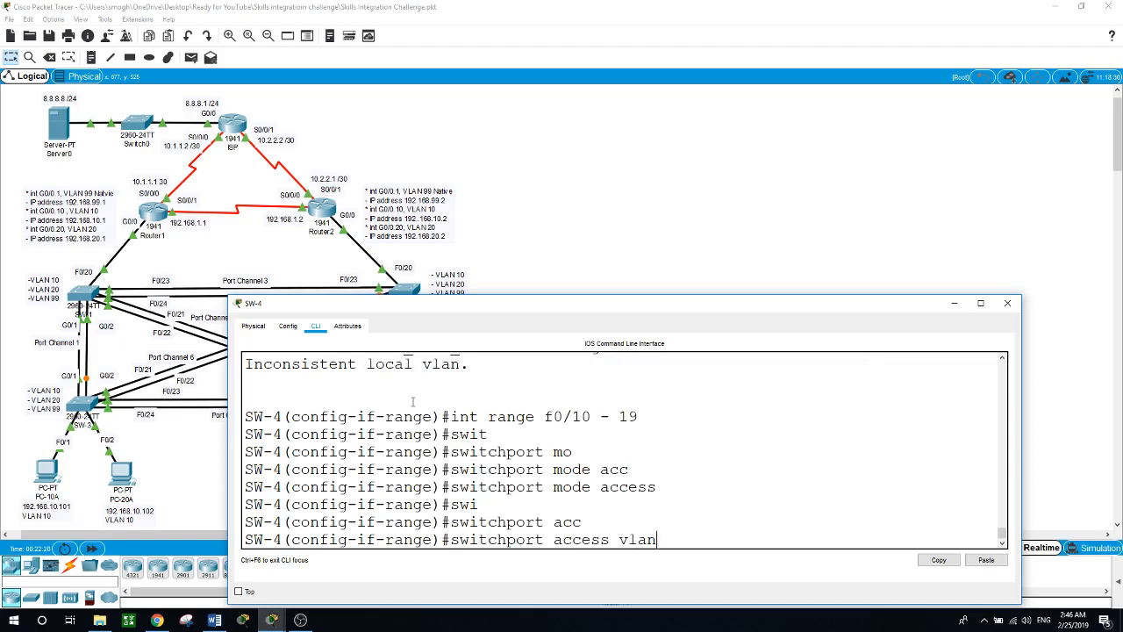
{"action": "type", "text": " 20"}
{"action": "key", "text": "Return"}
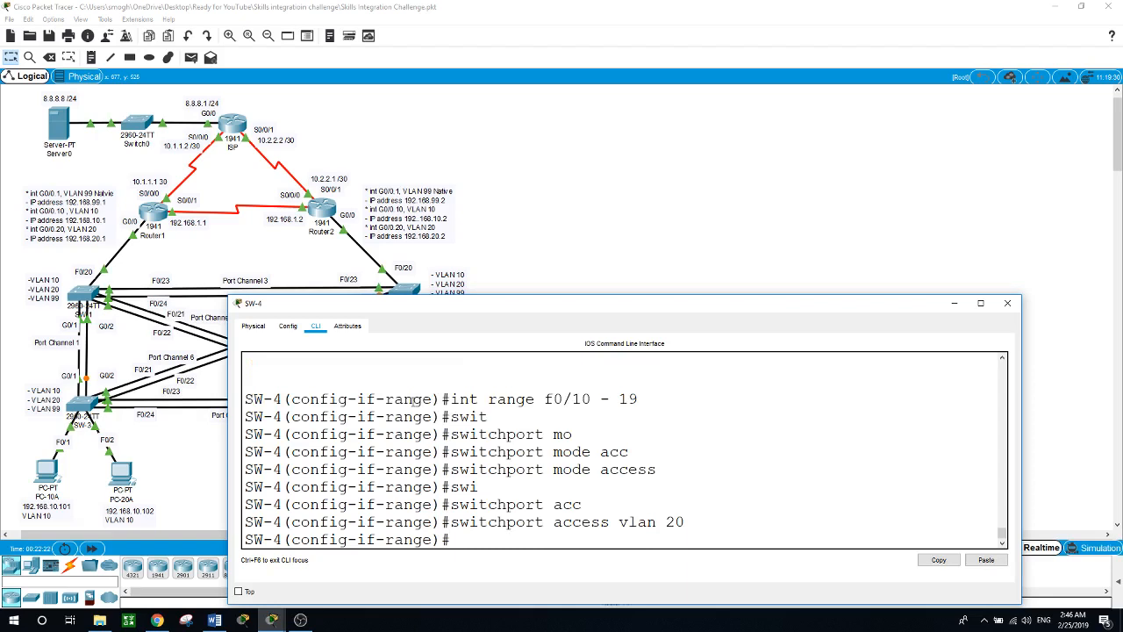
{"action": "type", "text": "int range f0"}
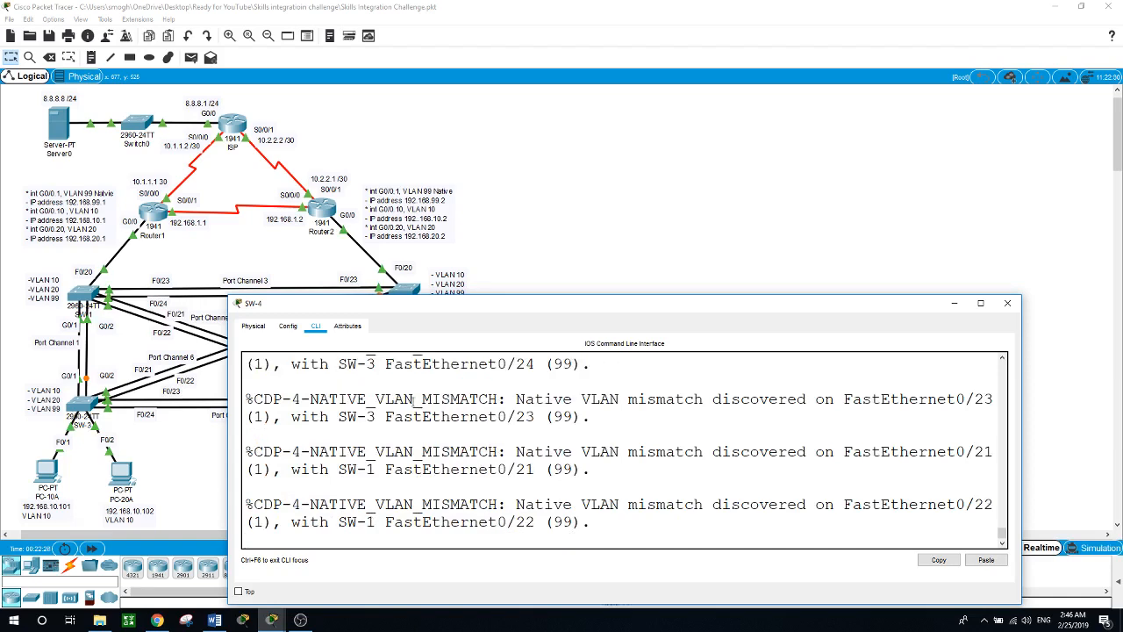
{"action": "type", "text": "0-24, g0/1-2"}
Step: Make SW-4's F0/20–24 and G0/1–2 trunk ports
{"action": "key", "text": "Return"}
{"action": "type", "text": "swit"}
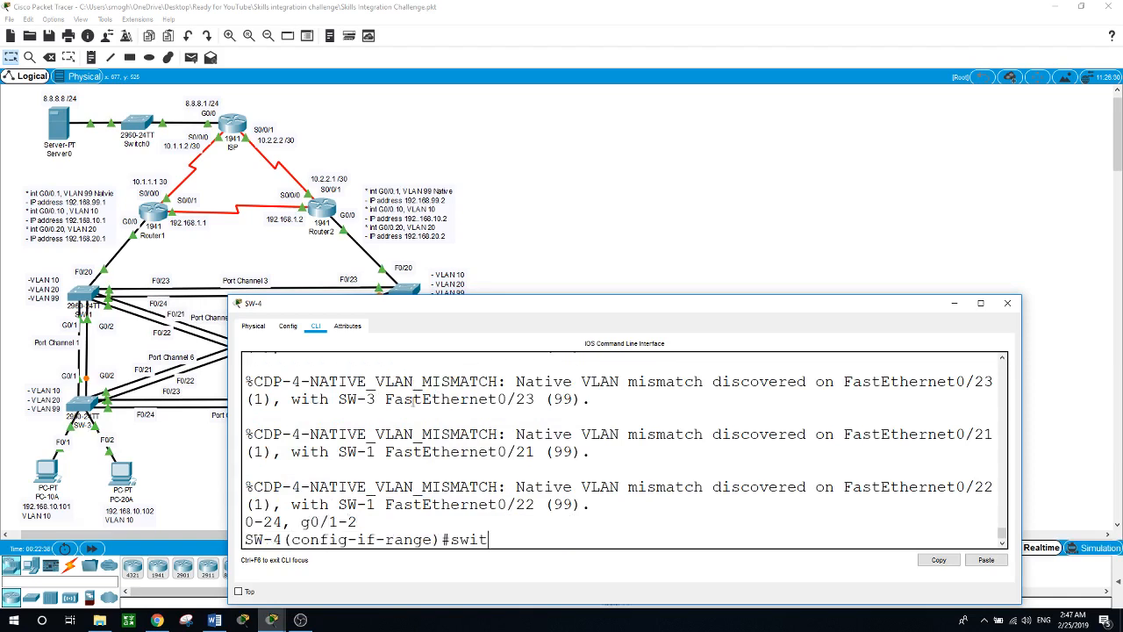
{"action": "key", "text": "Tab"}
{"action": "type", "text": "mod"}
{"action": "key", "text": "Tab"}
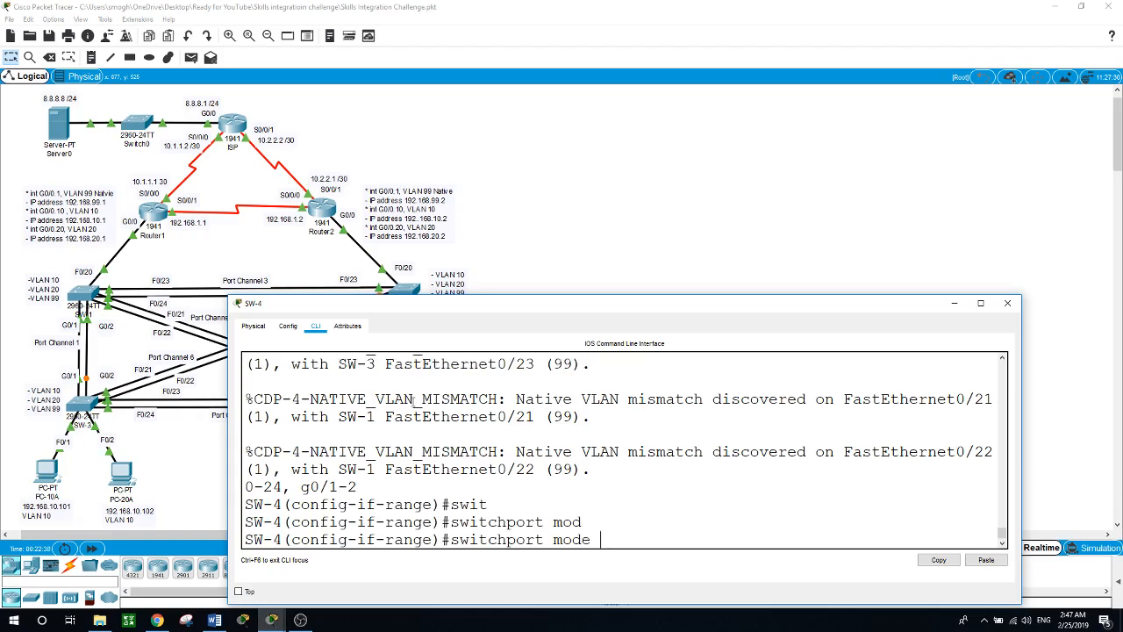
{"action": "type", "text": "trunk"}
{"action": "key", "text": "Tab"}
{"action": "key", "text": "Return"}
{"action": "key", "text": "Return"}
Step: Set native VLAN 99 on SW-4's trunks
{"action": "type", "text": "swit"}
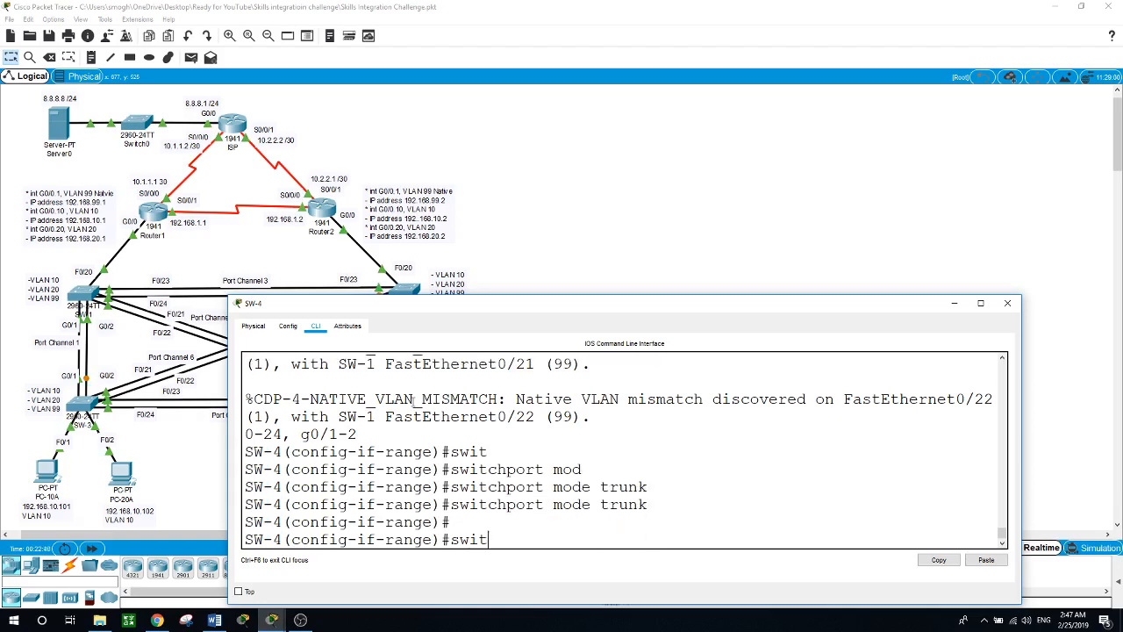
{"action": "key", "text": "Tab"}
{"action": "type", "text": "tru"}
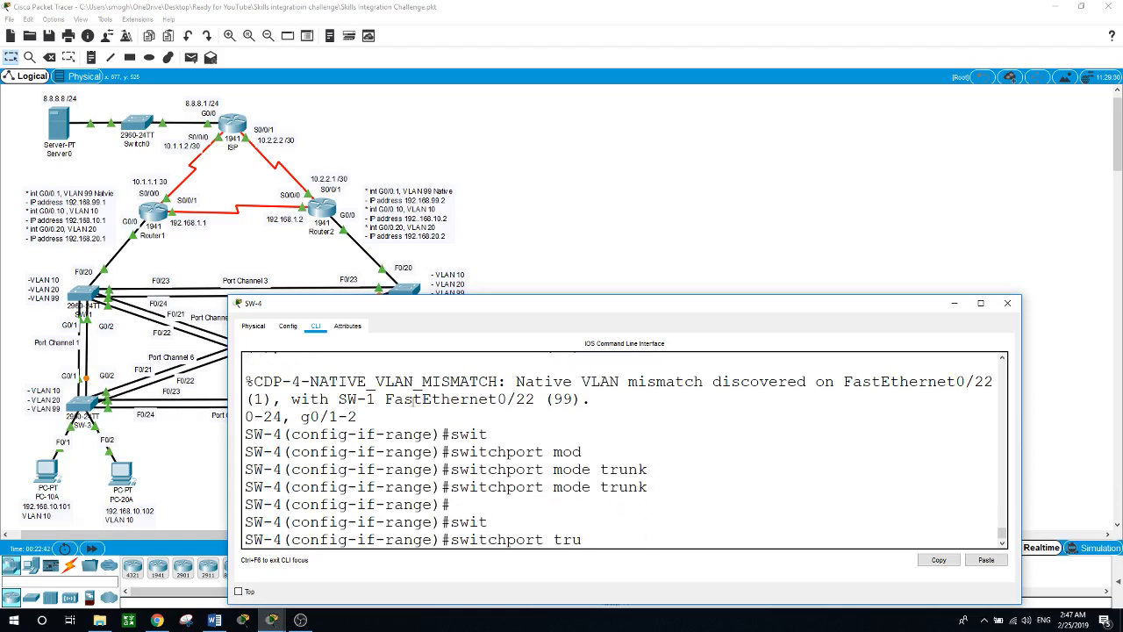
{"action": "type", "text": "n"}
{"action": "key", "text": "Tab"}
{"action": "type", "text": "n"}
{"action": "key", "text": "Tab"}
{"action": "type", "text": "v"}
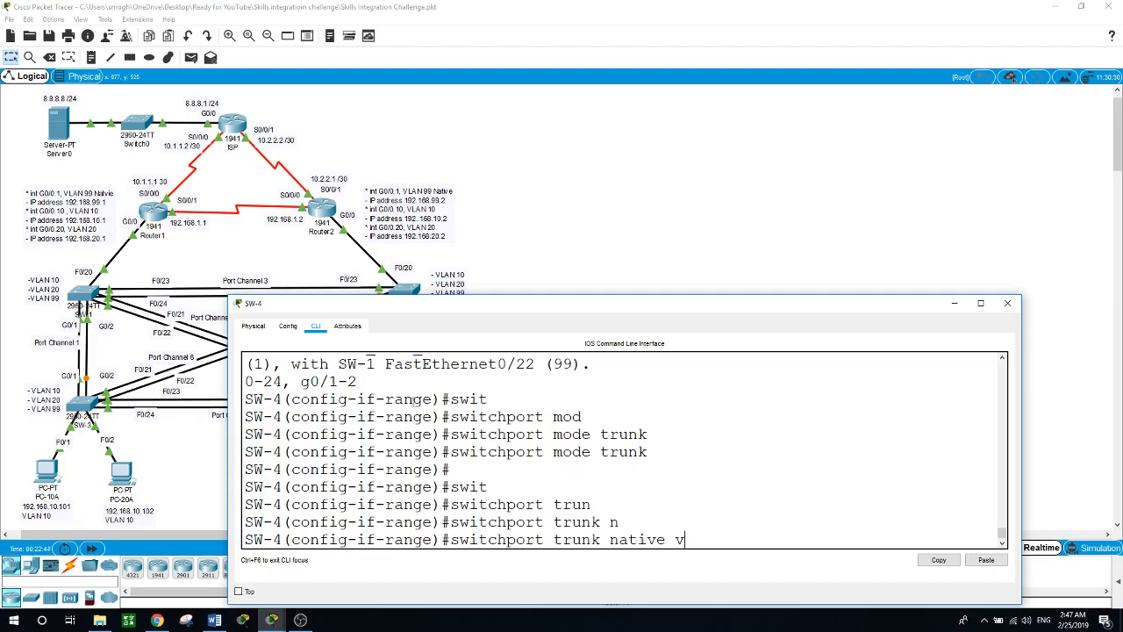
{"action": "type", "text": "l"}
{"action": "key", "text": "Tab"}
{"action": "type", "text": "99"}
{"action": "key", "text": "Return"}
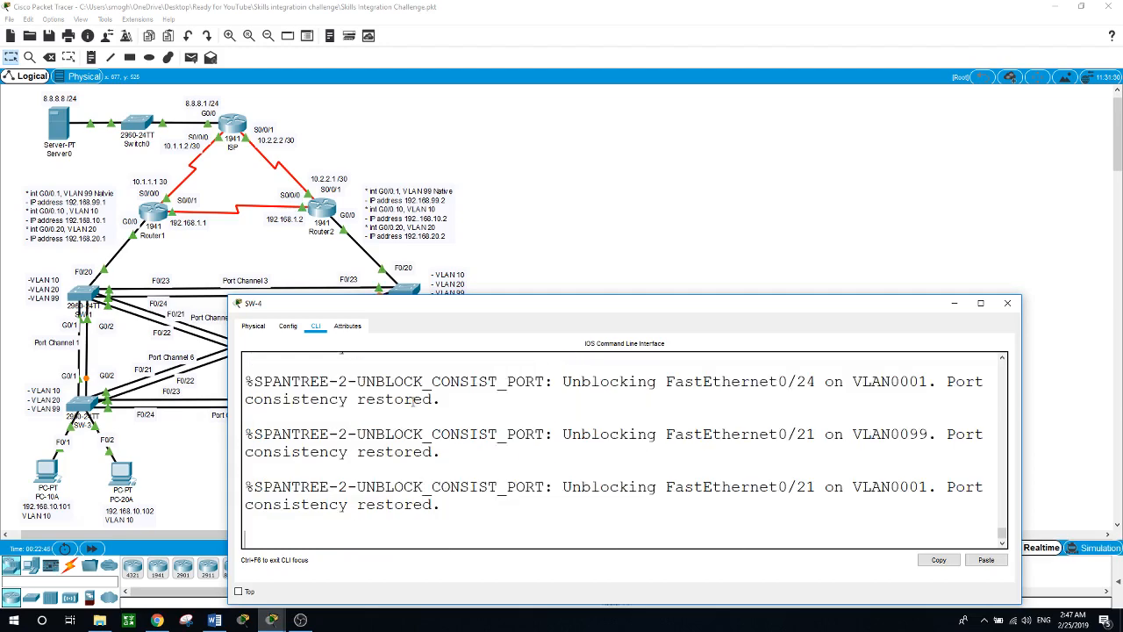
Step: Exit twice back to SW-4's privileged EXEC prompt
{"action": "key", "text": "Return"}
{"action": "type", "text": "exit"}
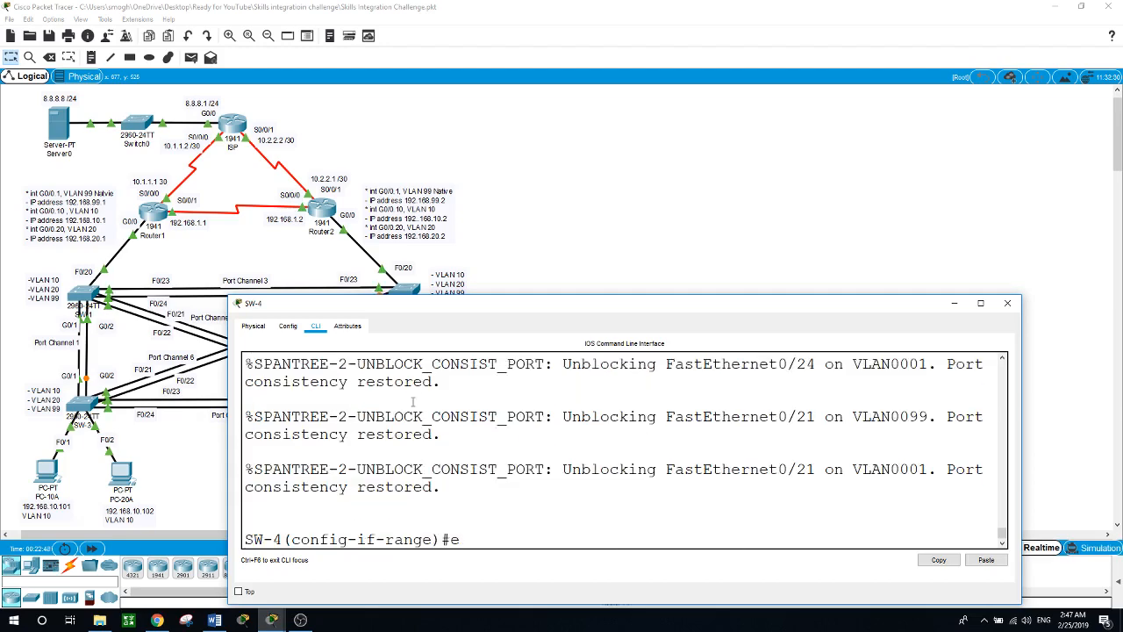
{"action": "key", "text": "Return"}
{"action": "key", "text": "Return"}
{"action": "type", "text": "exit"}
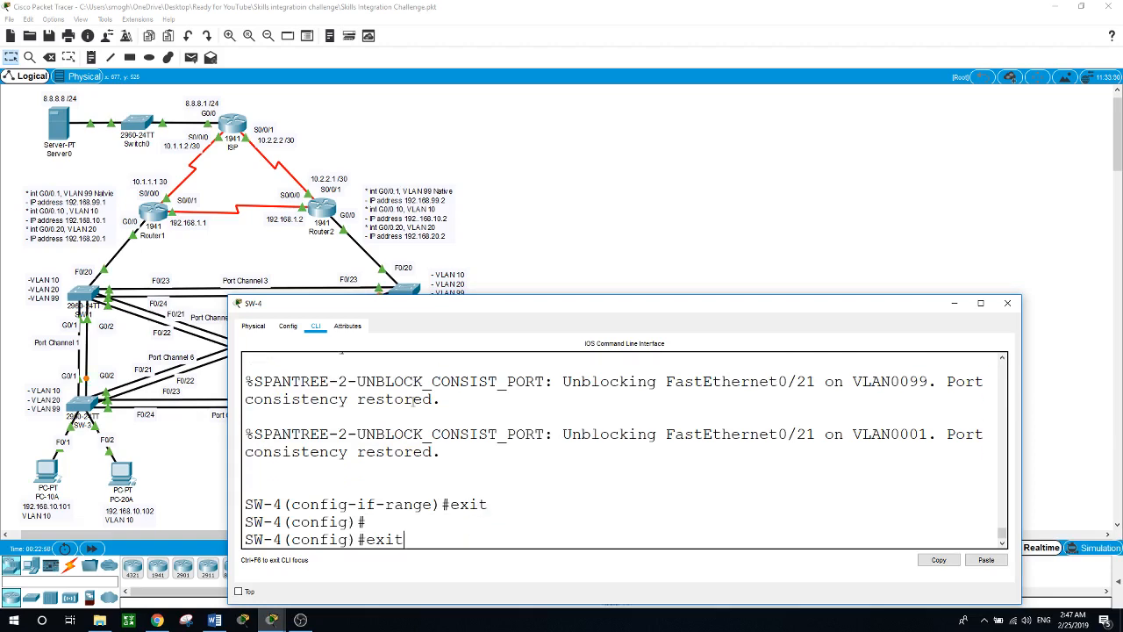
{"action": "key", "text": "Return"}
{"action": "key", "text": "Return"}
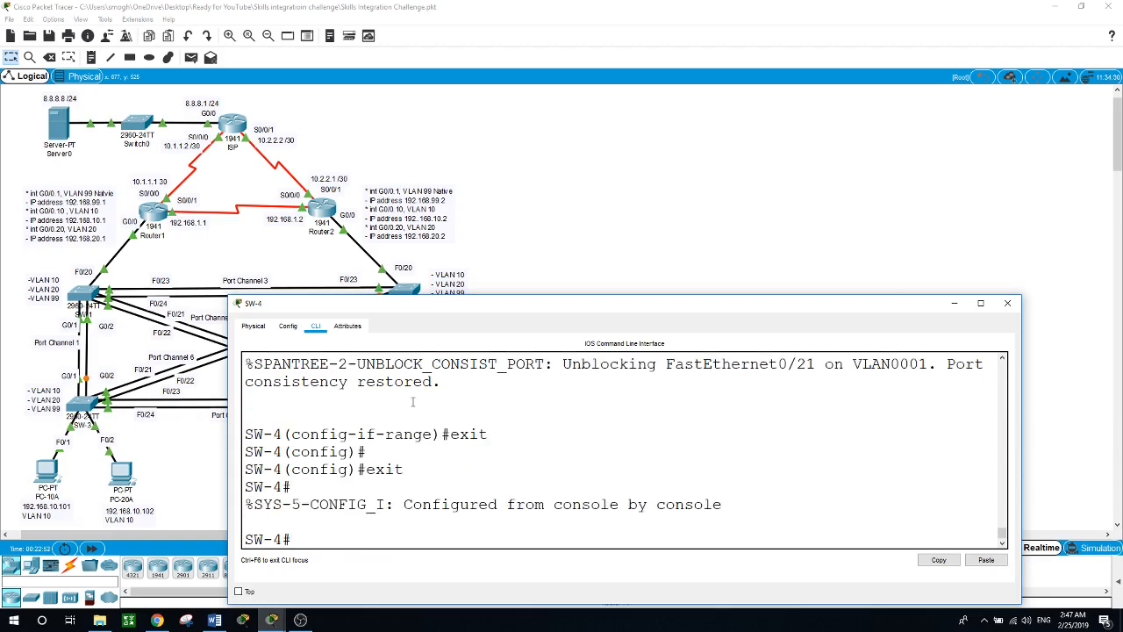
Step: Run 'show vlan brief' on SW-4 and highlight the ports in VLAN 20
{"action": "type", "text": "show van"}
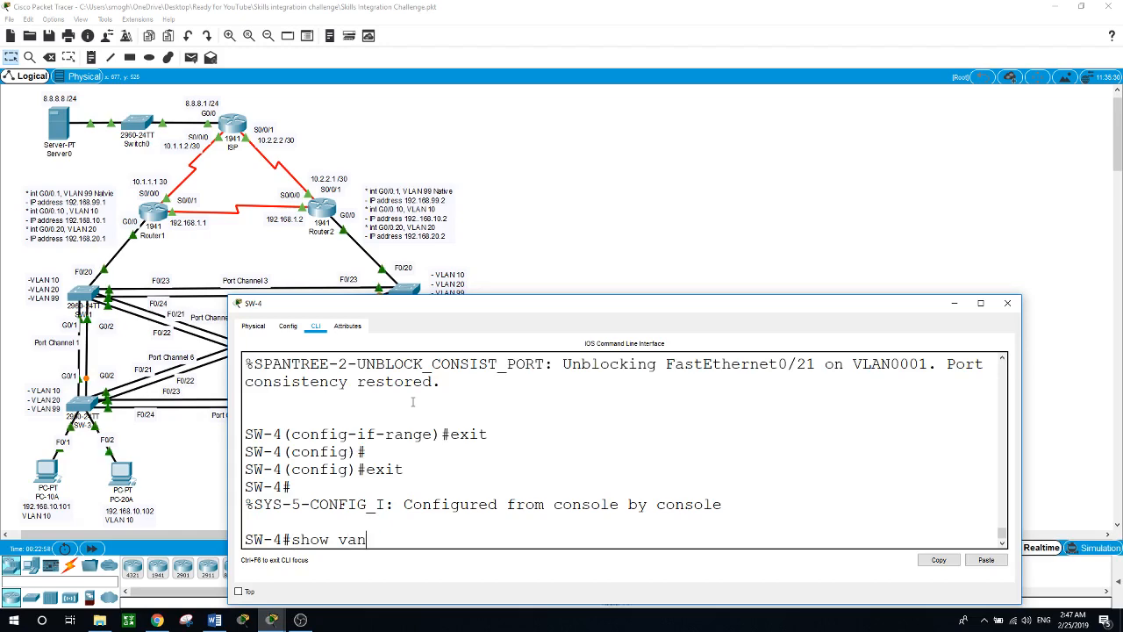
{"action": "key", "text": "BackSpace"}
{"action": "key", "text": "BackSpace"}
{"action": "type", "text": "lan brief"}
{"action": "key", "text": "Return"}
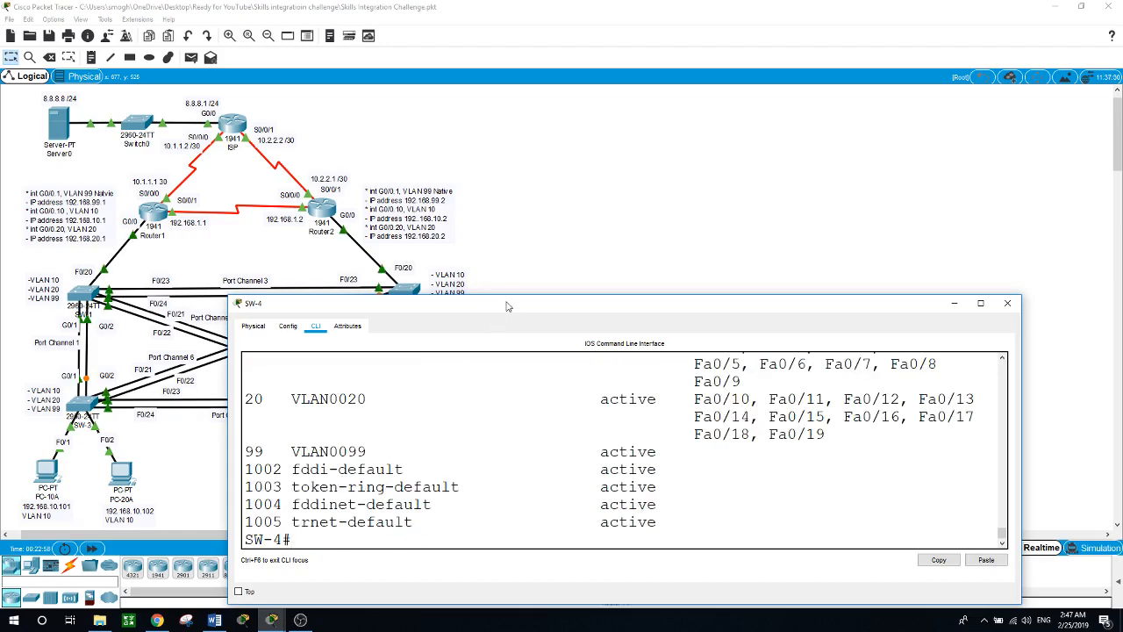
{"action": "left_click_drag", "start_coordinate": [498, 297], "coordinate": [497, 165]}
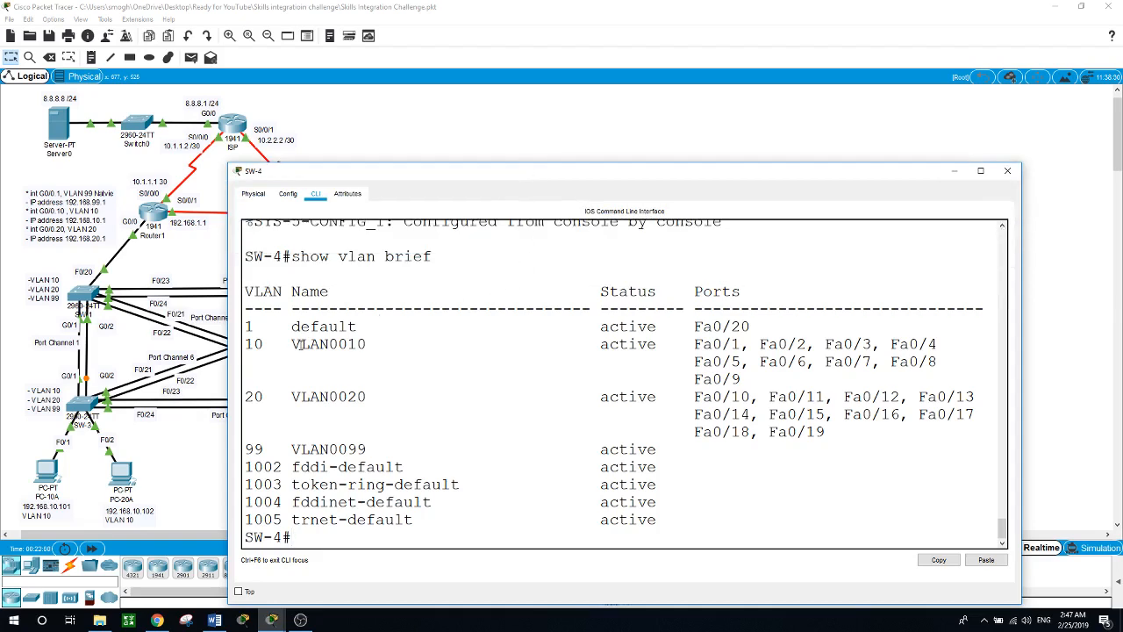
{"action": "left_click_drag", "start_coordinate": [283, 344], "coordinate": [959, 425]}
{"action": "scroll", "coordinate": [874, 426], "scroll_direction": "up", "scroll_amount": 3}
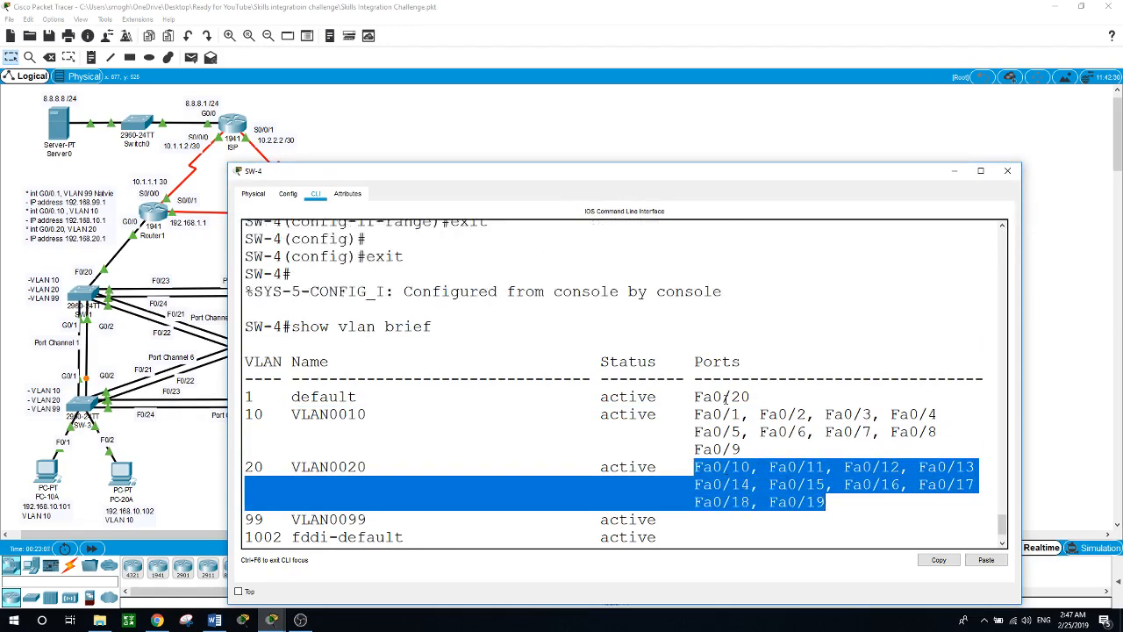
{"action": "scroll", "coordinate": [723, 397], "scroll_direction": "down", "scroll_amount": 3}
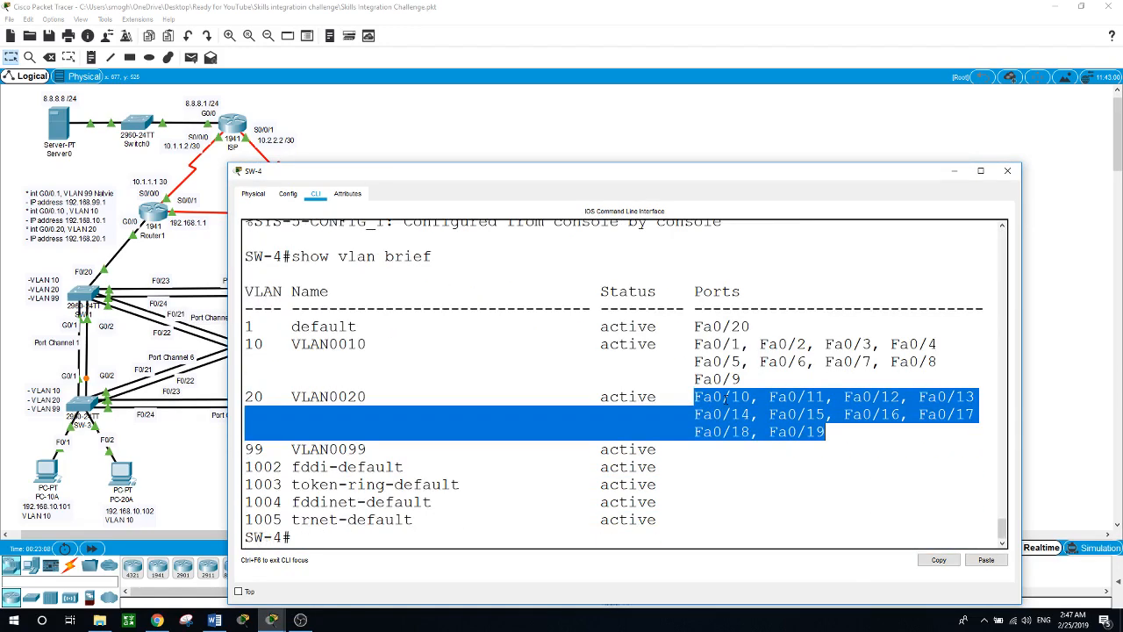
{"action": "left_click", "coordinate": [507, 538]}
Step: Page through 'show run' and highlight the native VLAN 99 trunk interfaces
{"action": "type", "text": "show run"}
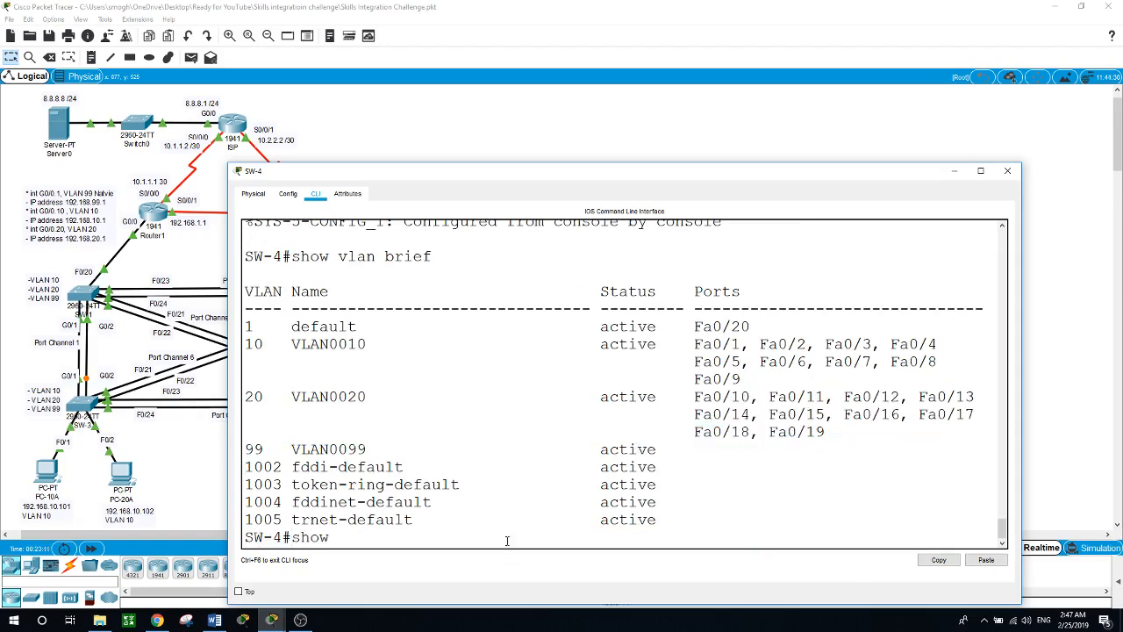
{"action": "key", "text": "Return"}
{"action": "key", "text": "space"}
{"action": "key", "text": "space"}
{"action": "key", "text": "space"}
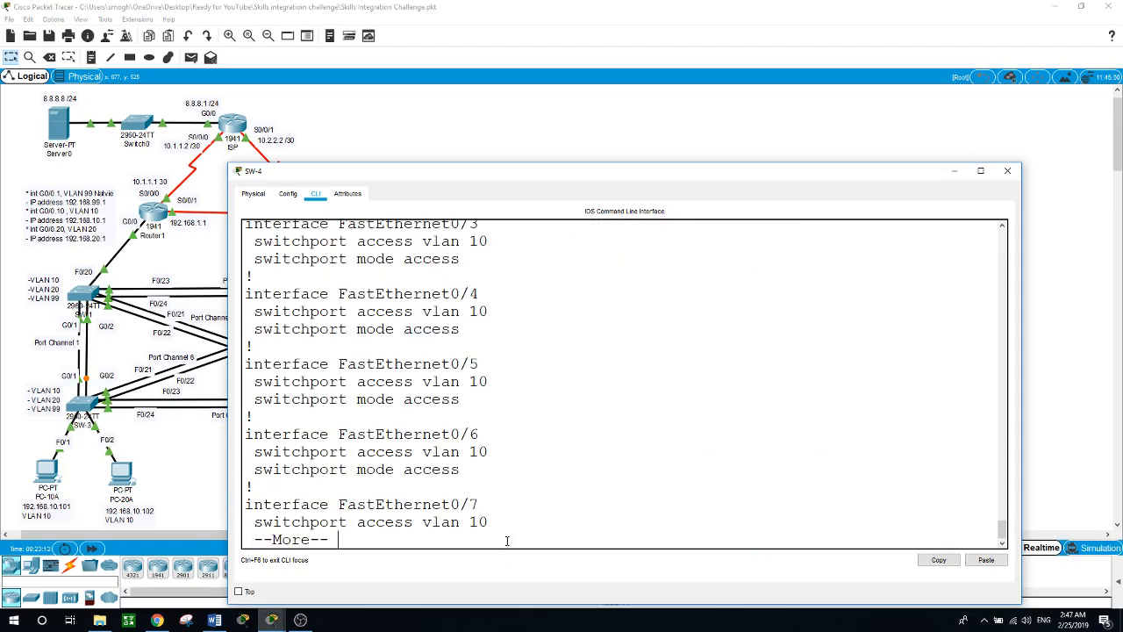
{"action": "scroll", "coordinate": [536, 474], "scroll_direction": "up", "scroll_amount": 4}
{"action": "scroll", "coordinate": [536, 474], "scroll_direction": "down", "scroll_amount": 4}
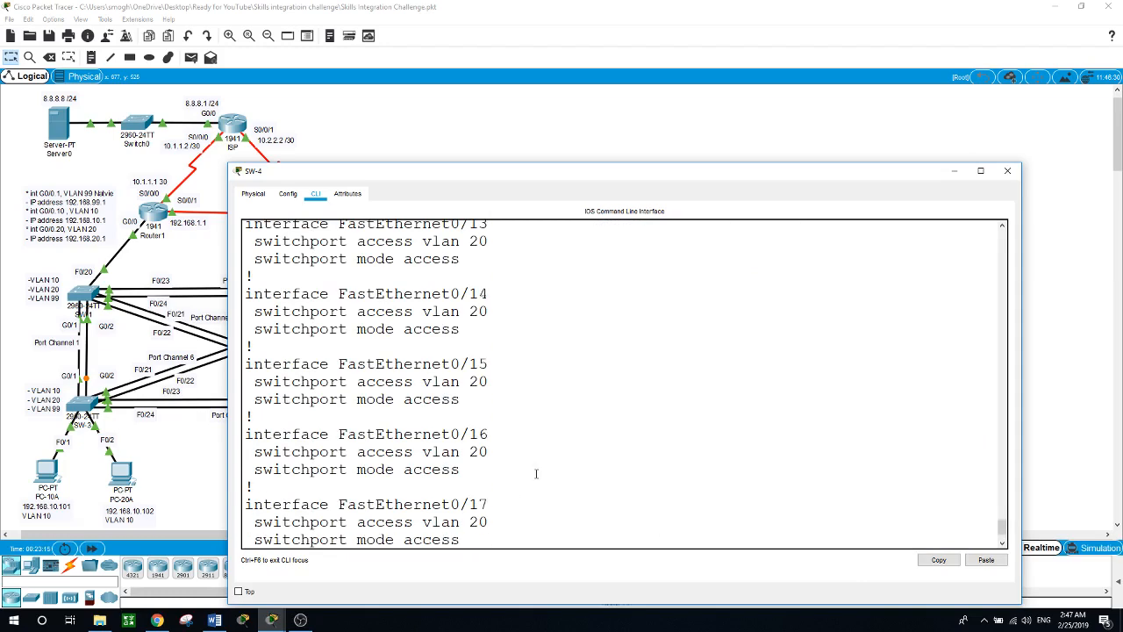
{"action": "key", "text": "space"}
{"action": "key", "text": "space"}
{"action": "key", "text": "space"}
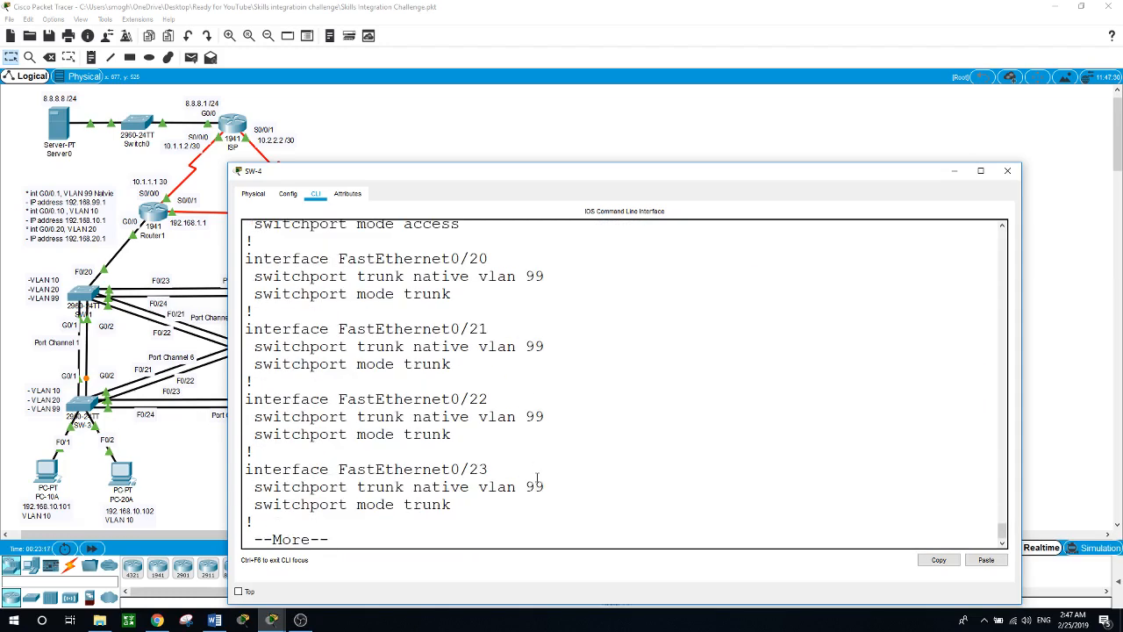
{"action": "scroll", "coordinate": [537, 477], "scroll_direction": "up", "scroll_amount": 5}
{"action": "scroll", "coordinate": [537, 476], "scroll_direction": "down", "scroll_amount": 1}
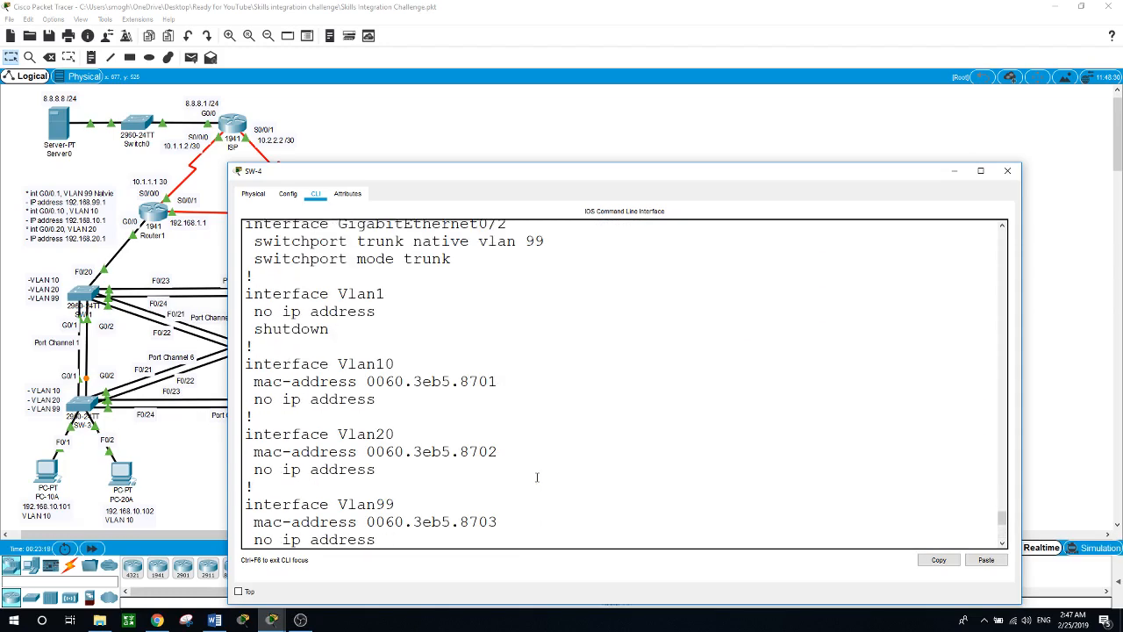
{"action": "scroll", "coordinate": [536, 476], "scroll_direction": "up", "scroll_amount": 7}
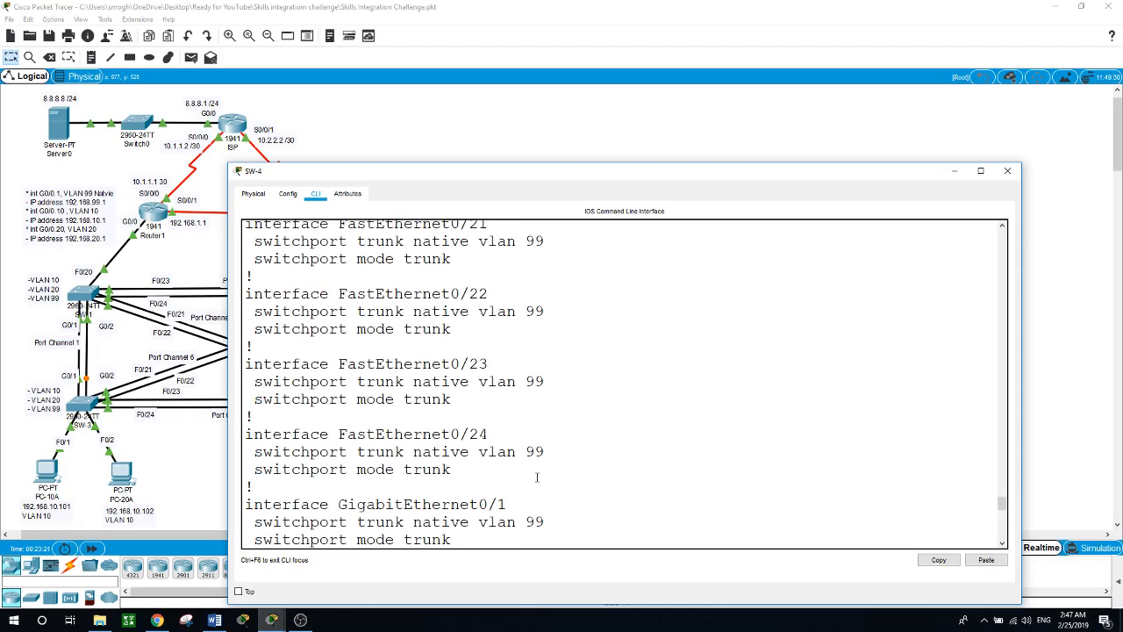
{"action": "scroll", "coordinate": [537, 477], "scroll_direction": "up", "scroll_amount": 2}
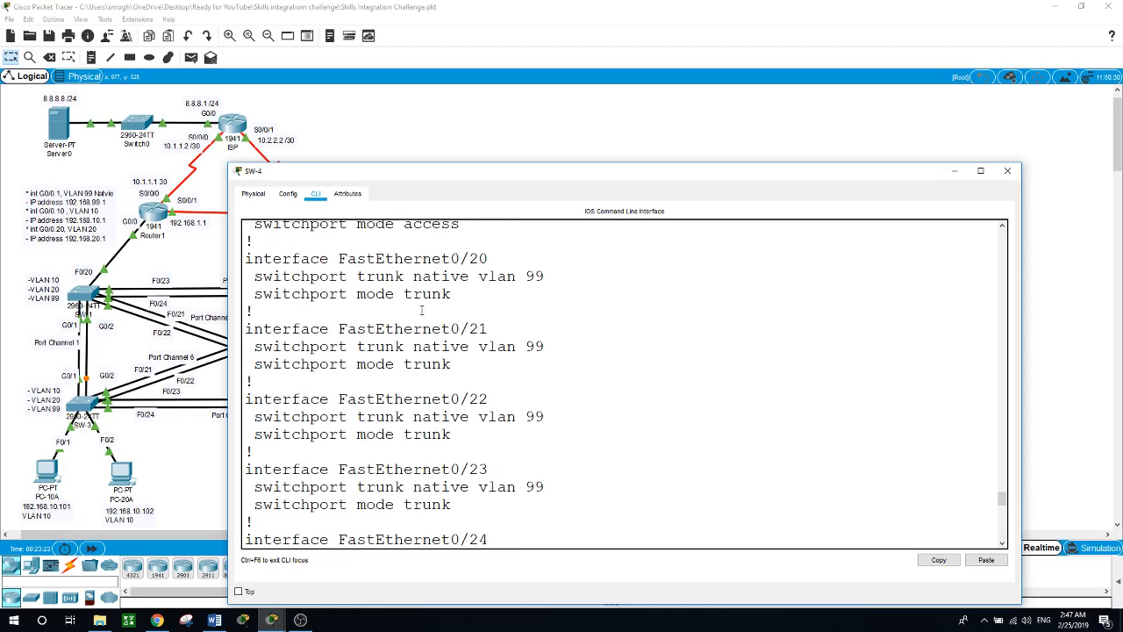
{"action": "left_click_drag", "start_coordinate": [282, 258], "coordinate": [589, 320]}
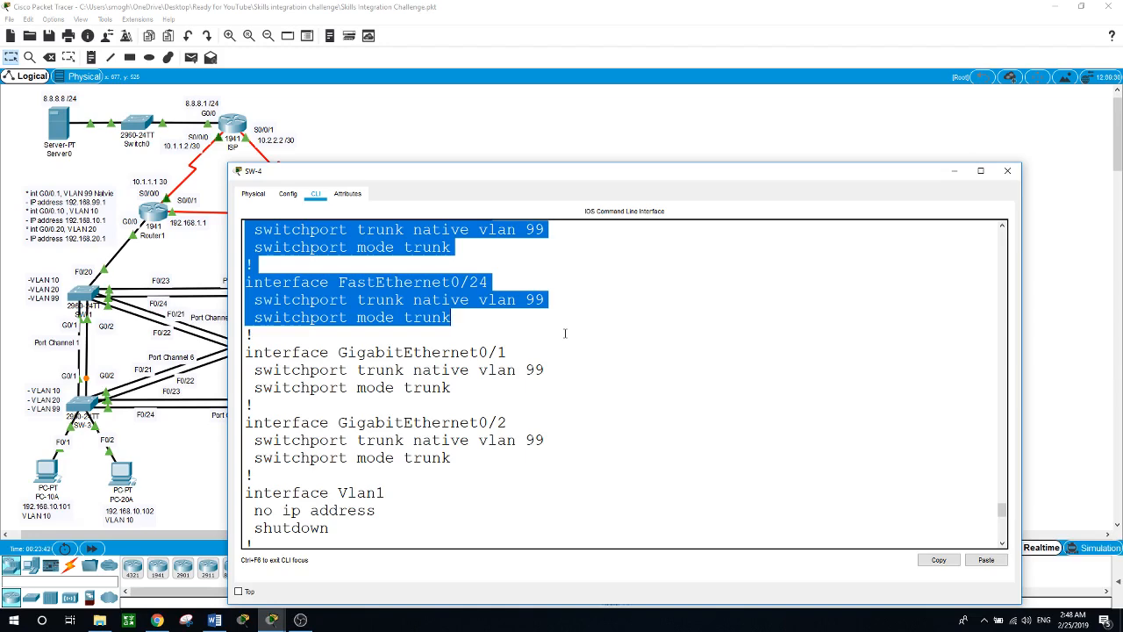
Step: Close SW-4's window to reveal the full topology, then bring OBS Studio forward
{"action": "left_click", "coordinate": [556, 130]}
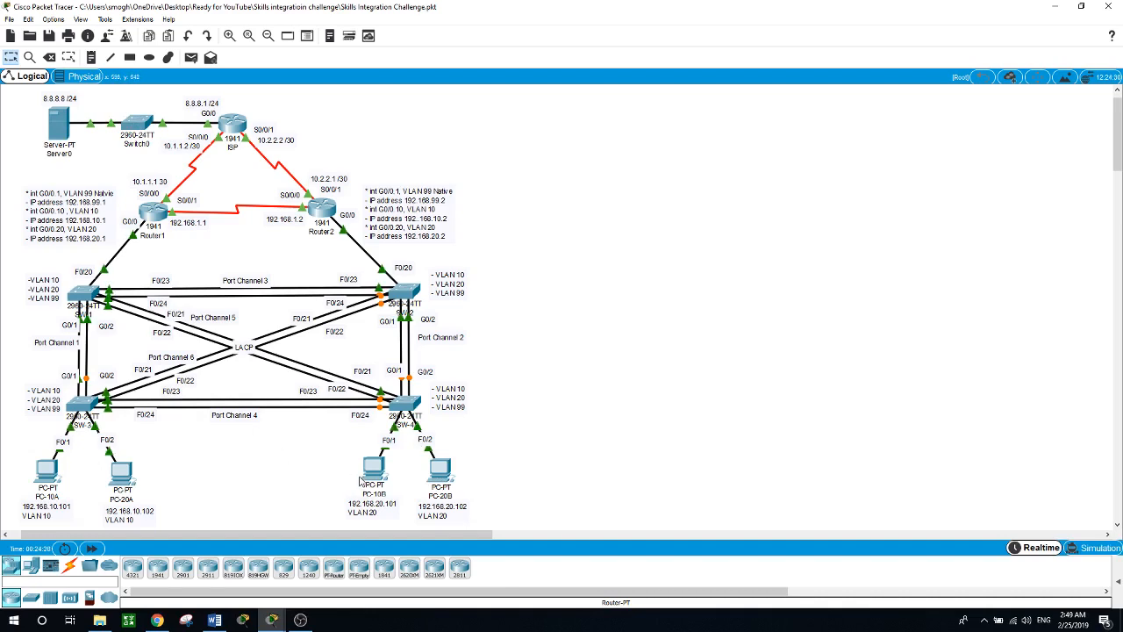
{"action": "mouse_move", "coordinate": [362, 480]}
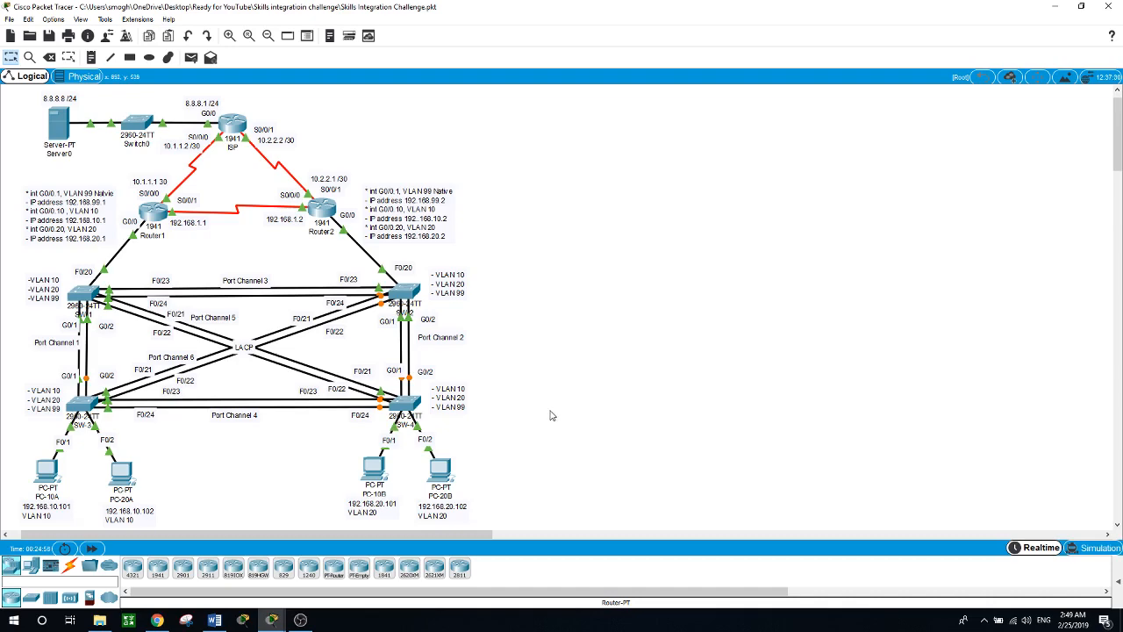
{"action": "left_click", "coordinate": [300, 619]}
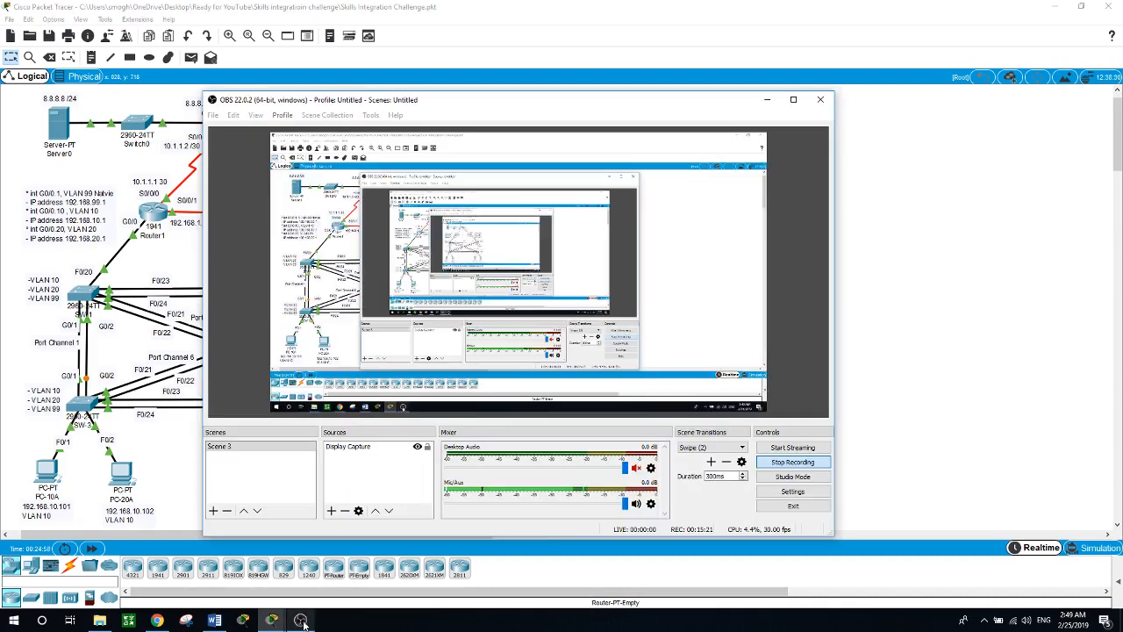